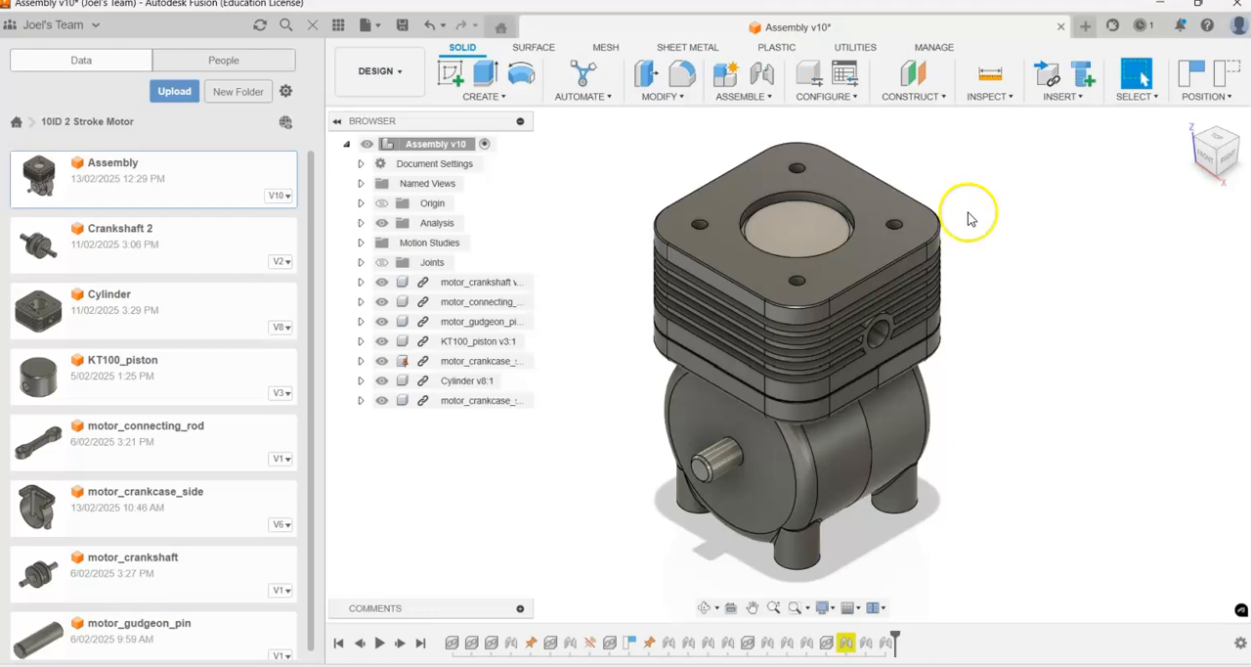
Step: Hide the front crankcase half of the motor assembly and turn the crankshaft to examine the moving parts
click(806, 452)
right_click(831, 438)
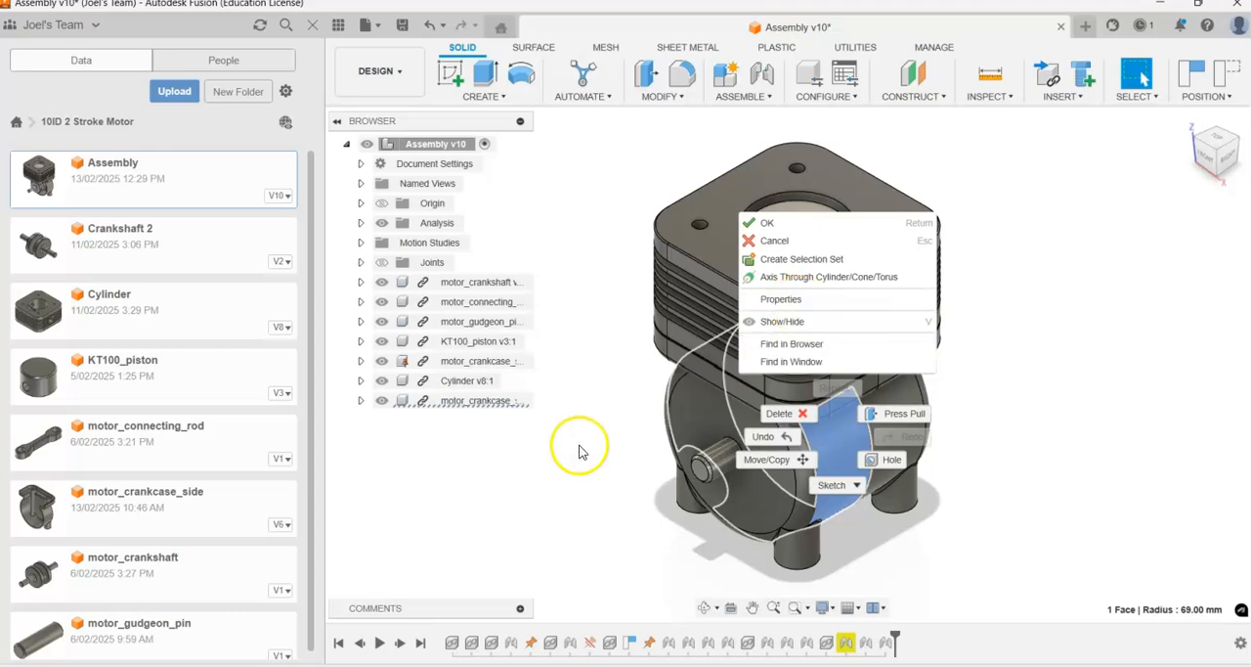
click(782, 321)
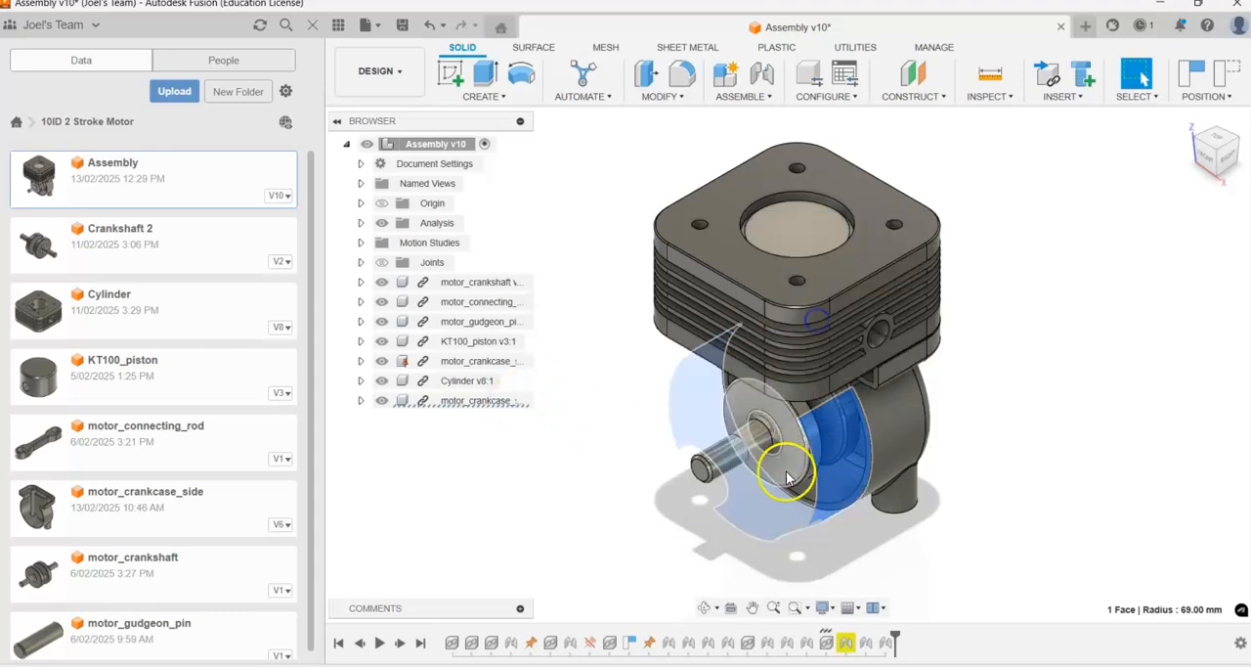
click(643, 537)
drag(719, 456, 767, 501)
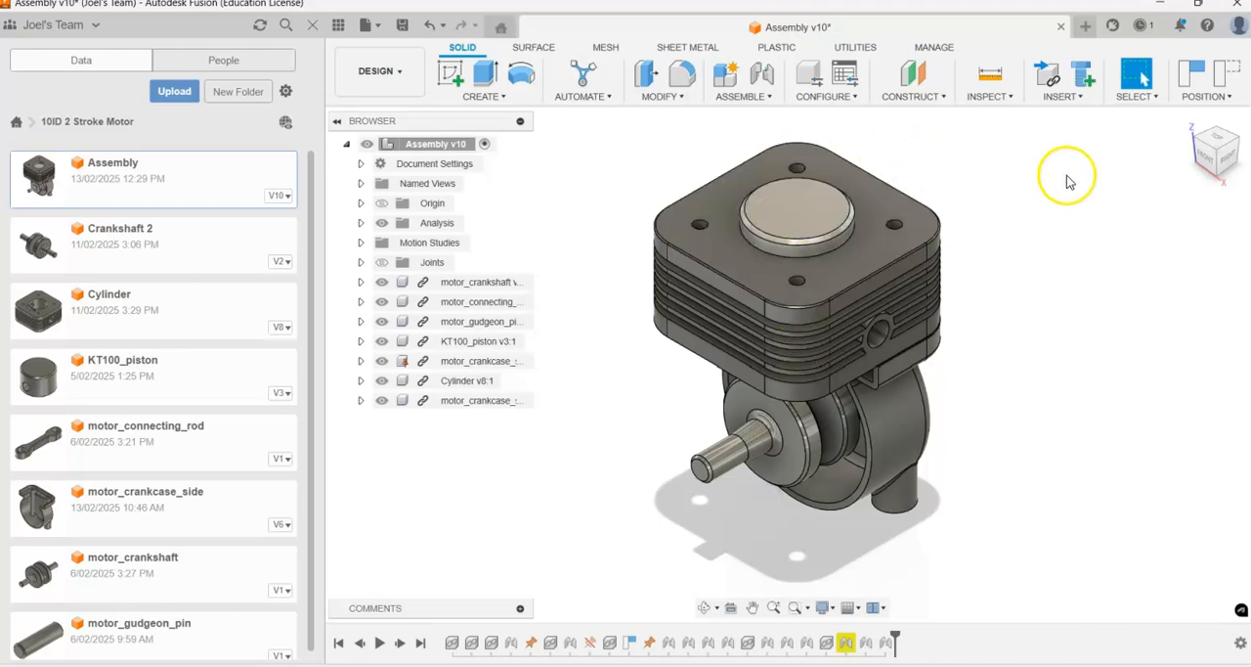
Step: Create a new empty design and keep the project files shown beside it
click(1086, 28)
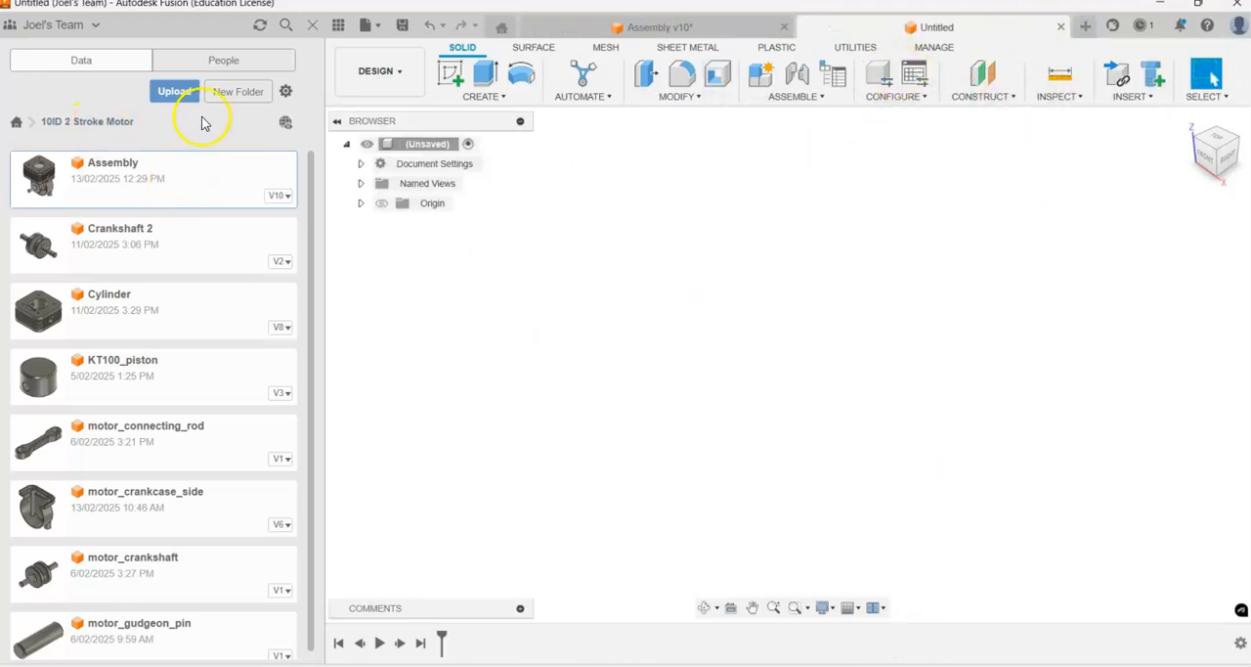
click(337, 24)
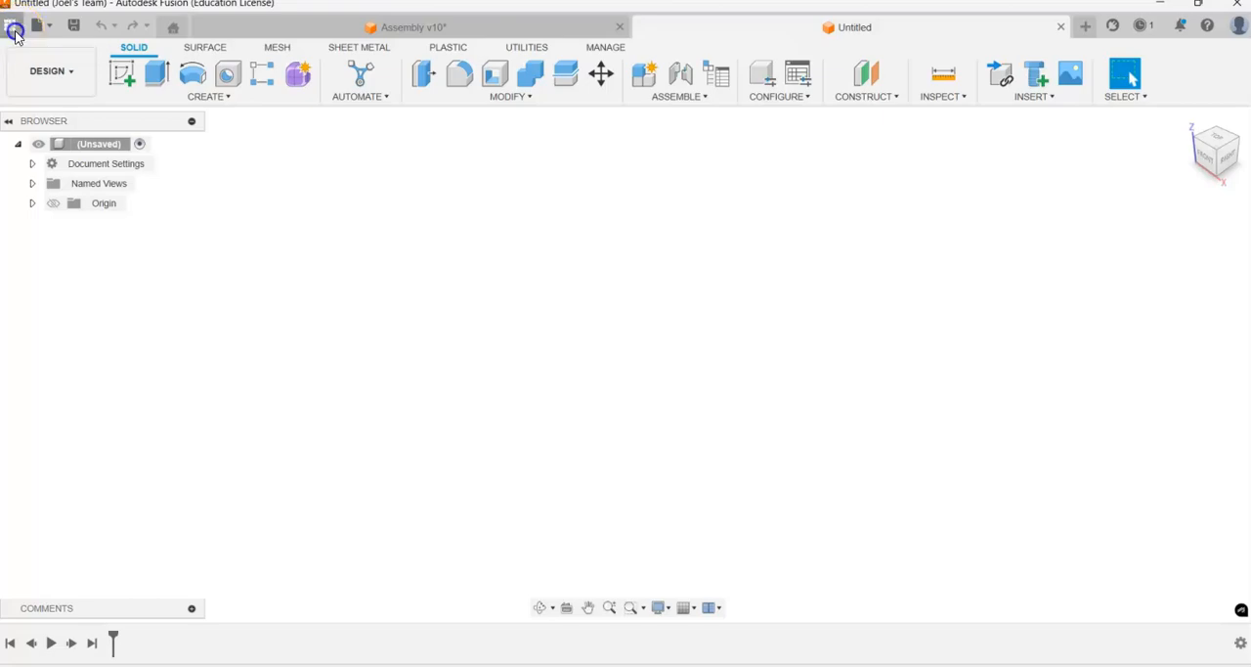
click(10, 24)
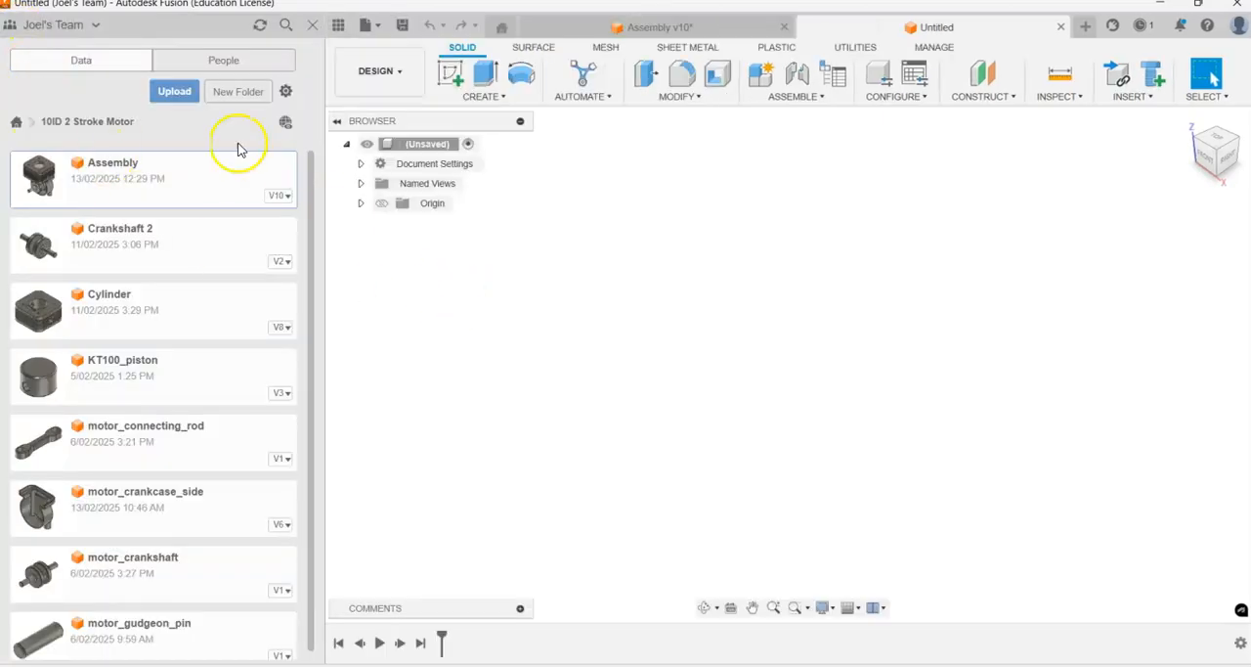
Step: Look through the project list and its ownership filters, and open the 10ID 2 Stroke Motor project
click(15, 123)
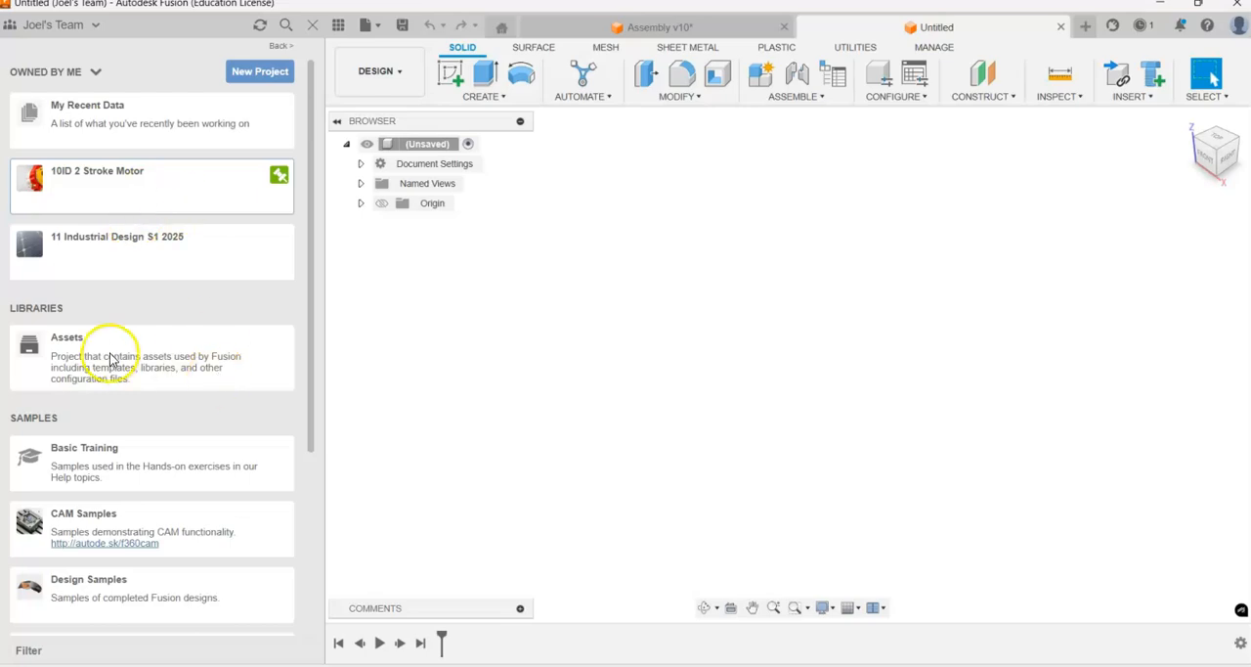
scroll(96, 377, down, 5)
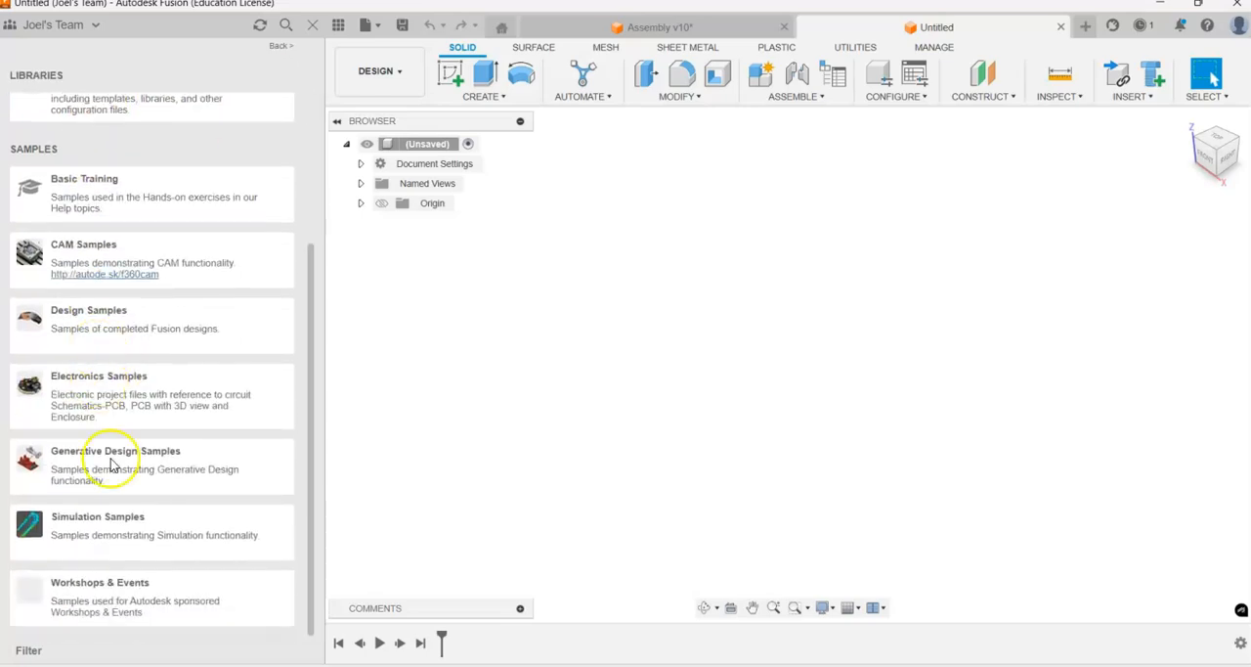
scroll(118, 413, up, 5)
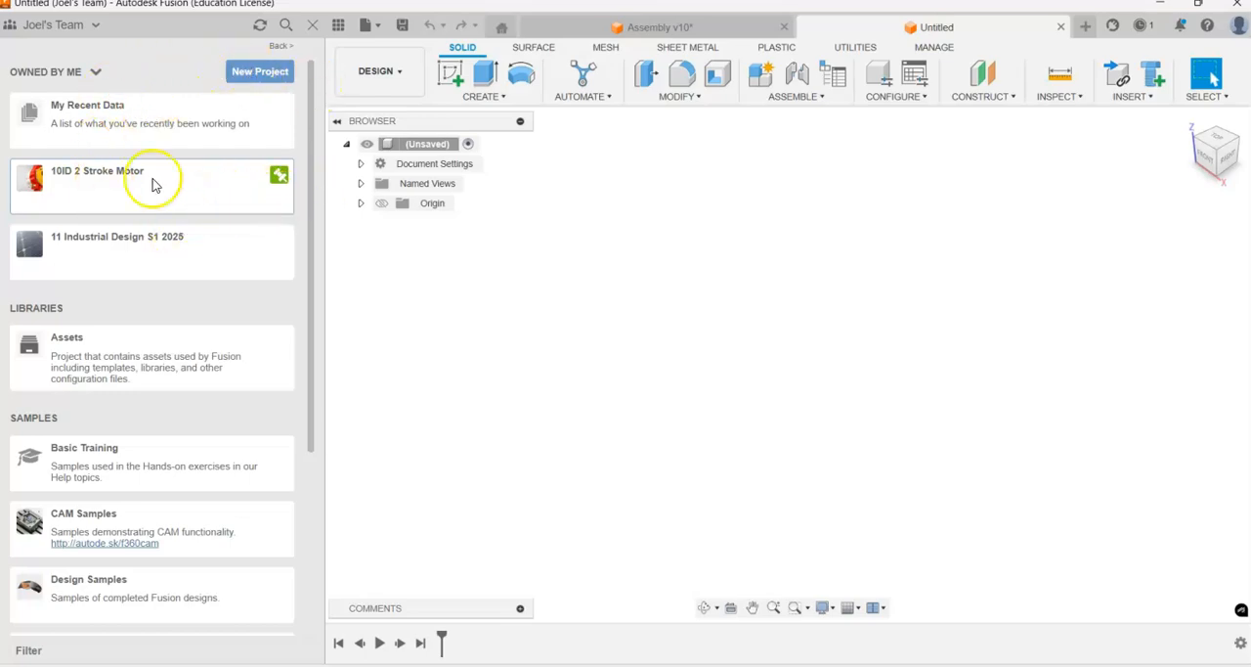
click(100, 73)
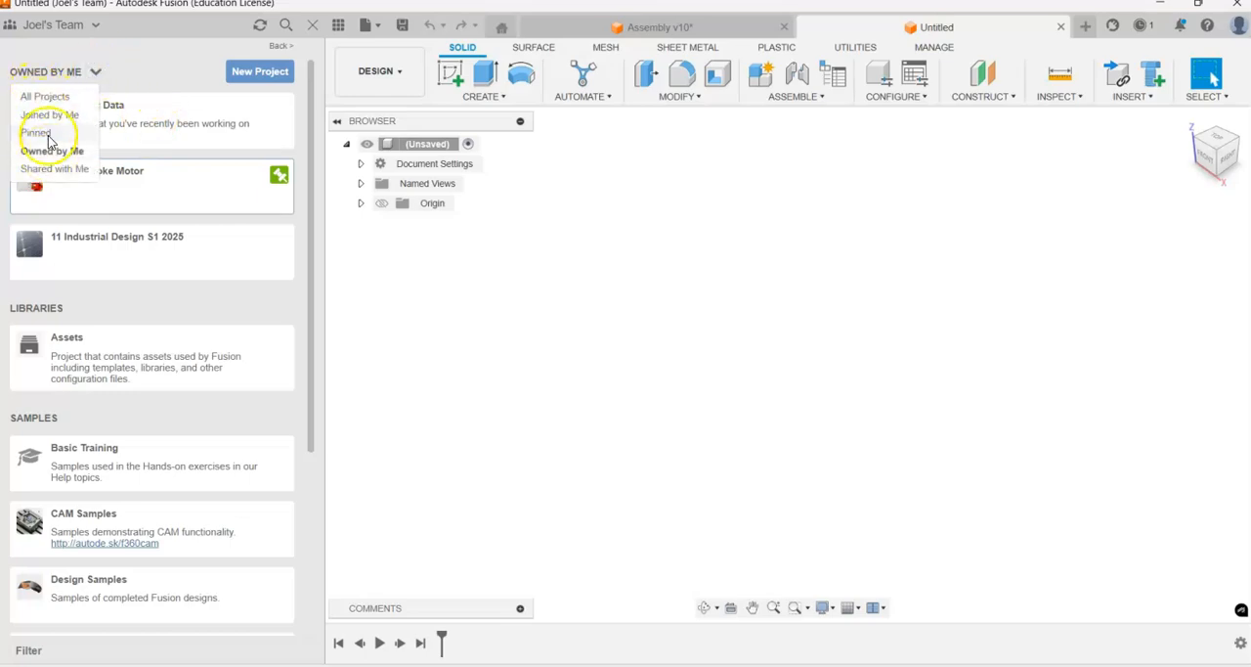
click(156, 88)
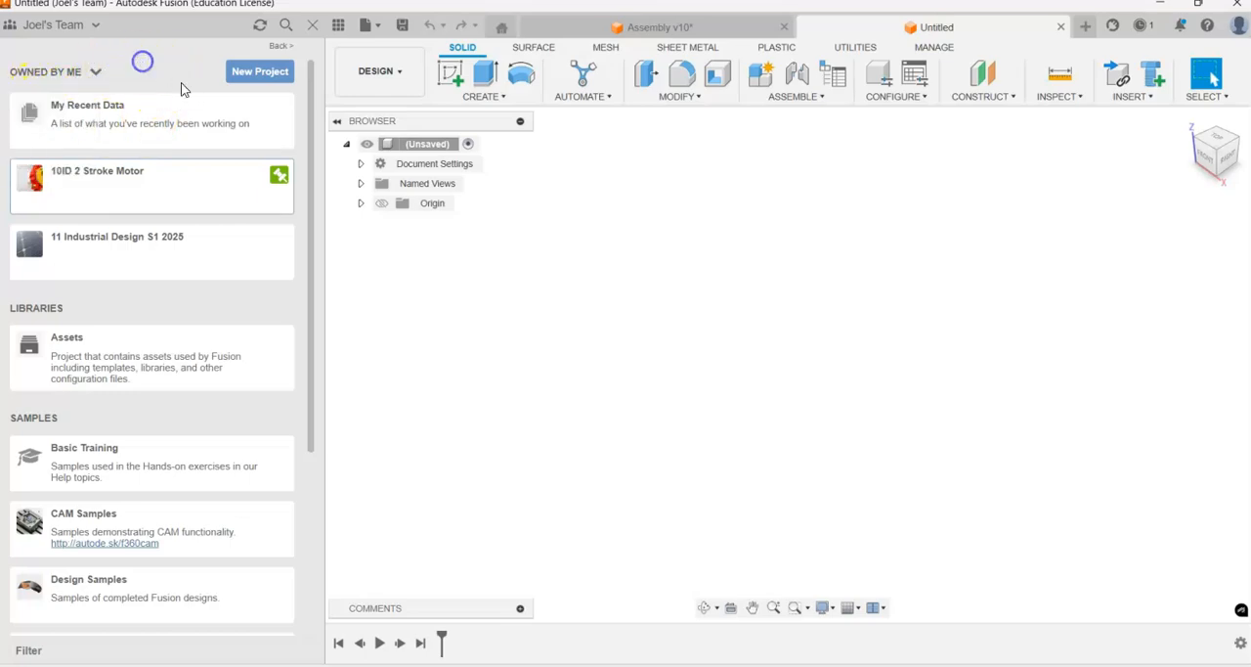
click(108, 186)
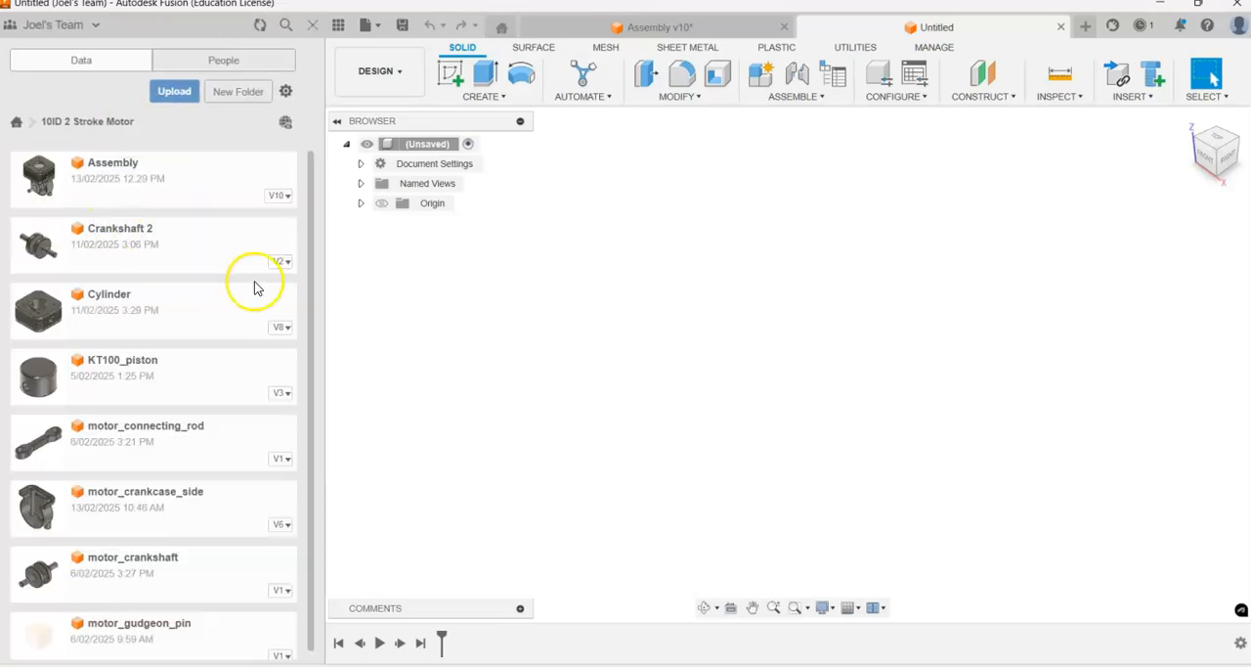
Step: Insert motor_crankcase_side into the new design with a Y distance of 30 mm, grounded to parent
scroll(163, 440, down, 1)
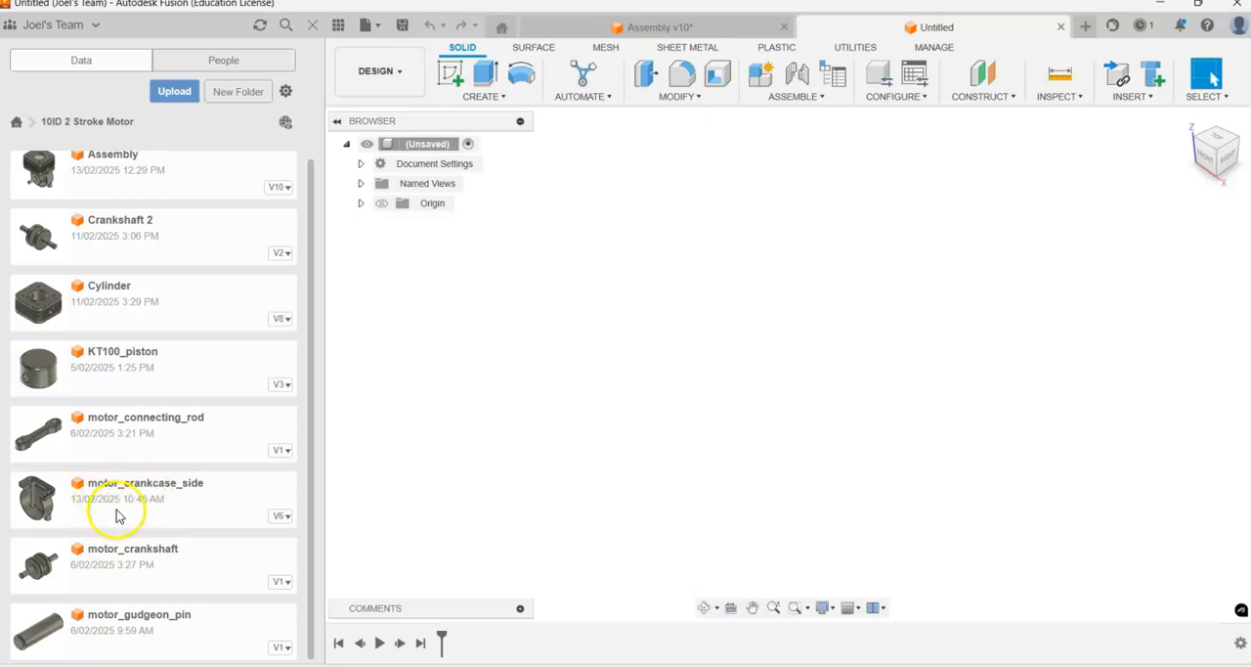
drag(111, 499, 827, 280)
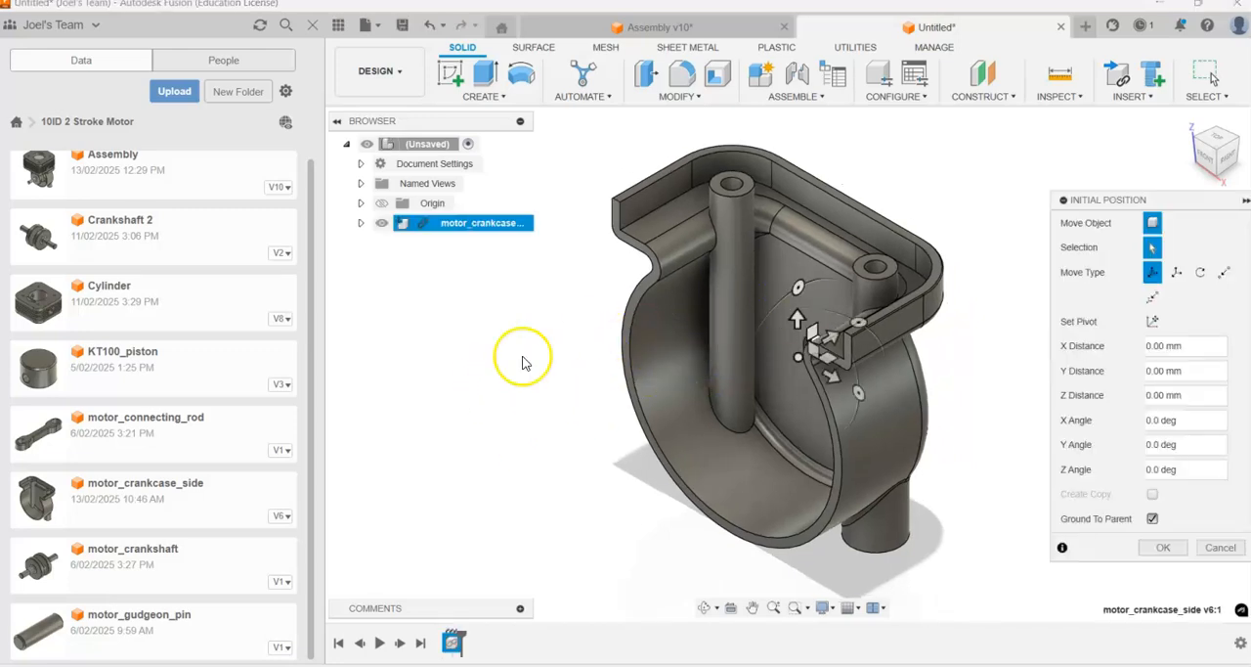
scroll(479, 396, down, 1)
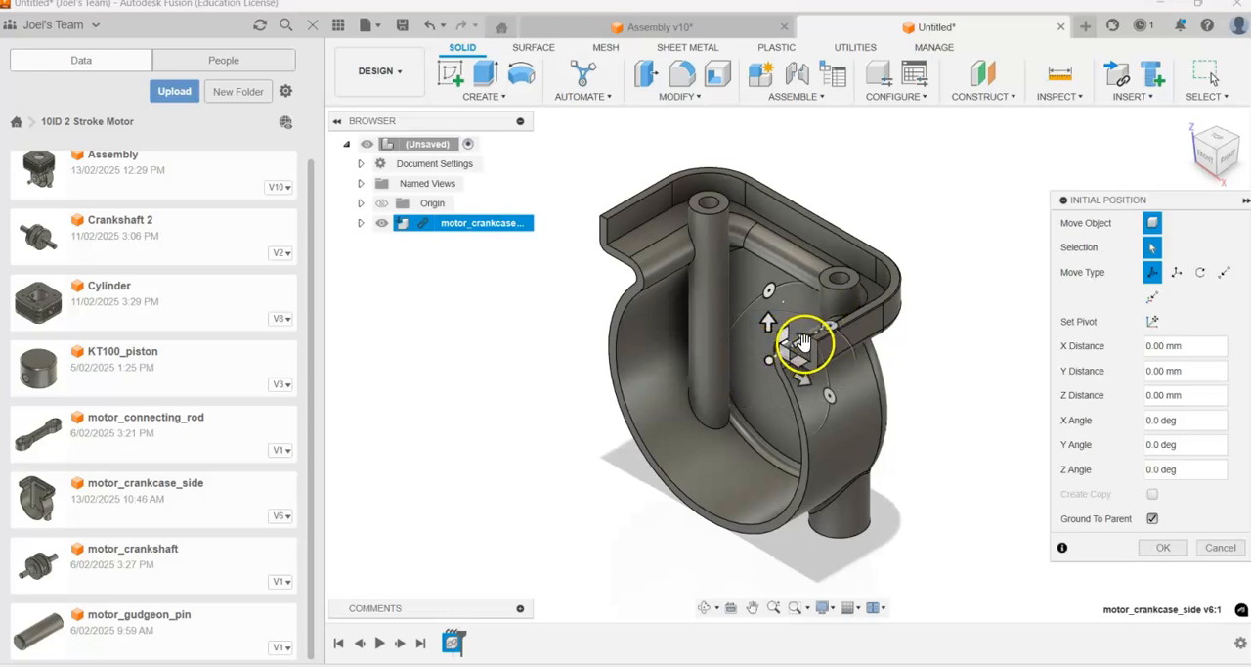
drag(804, 341, 874, 299)
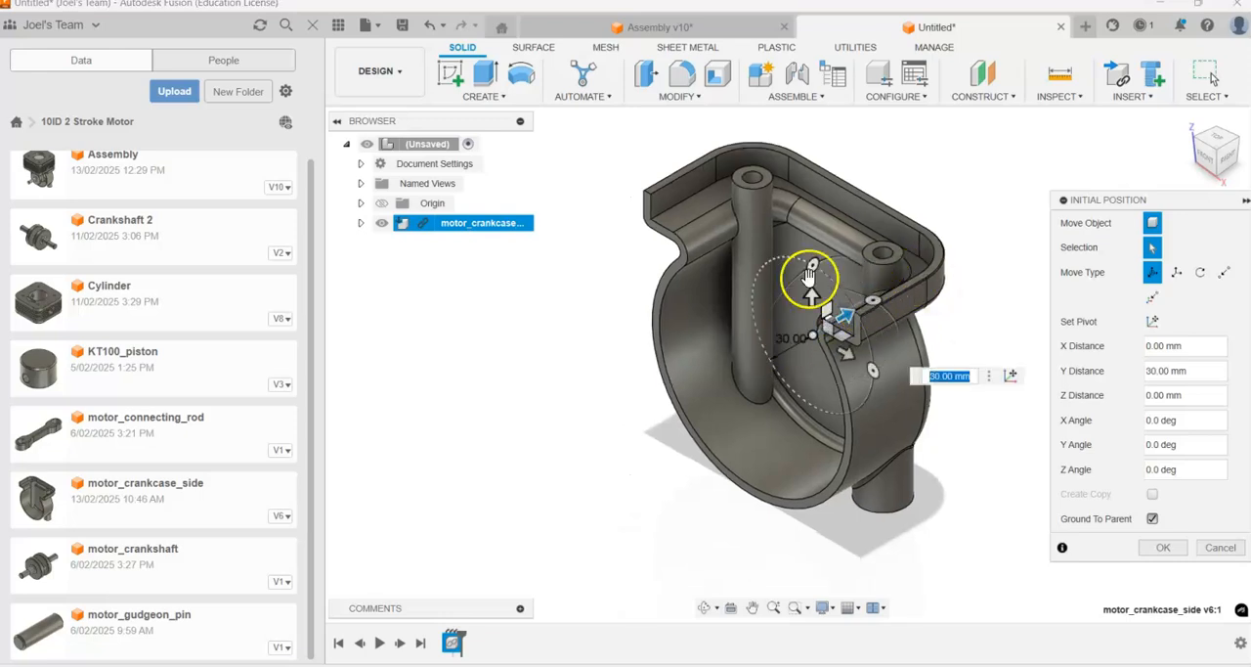
scroll(491, 424, down, 1)
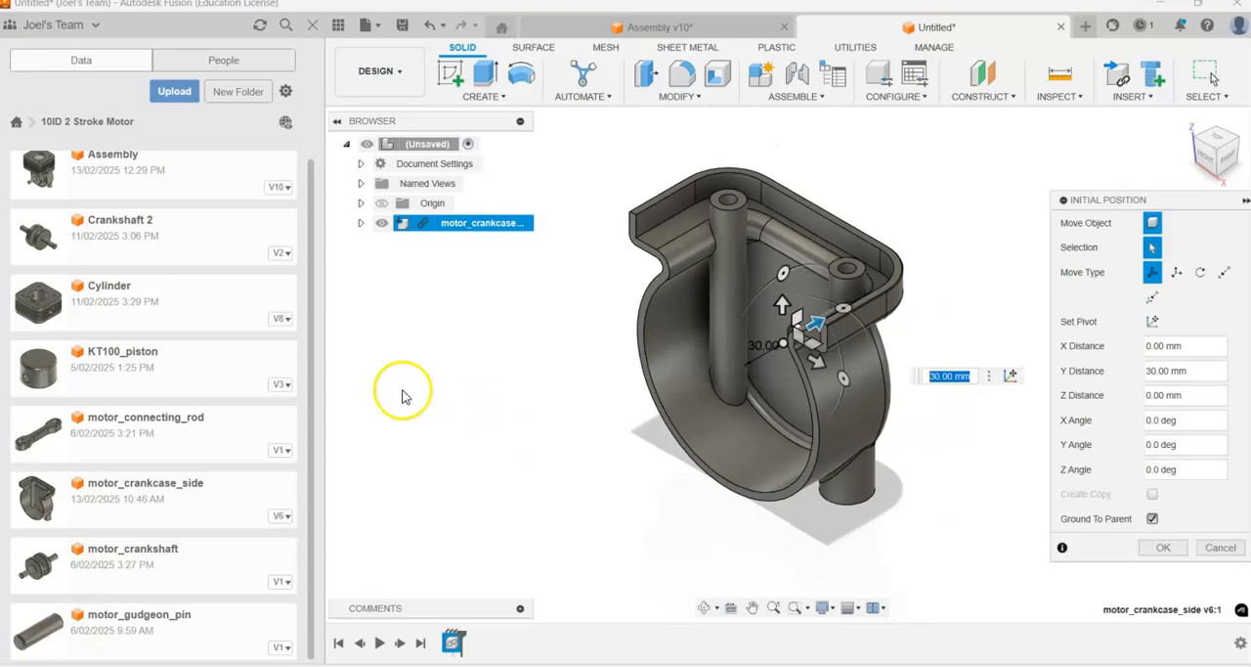
click(1159, 550)
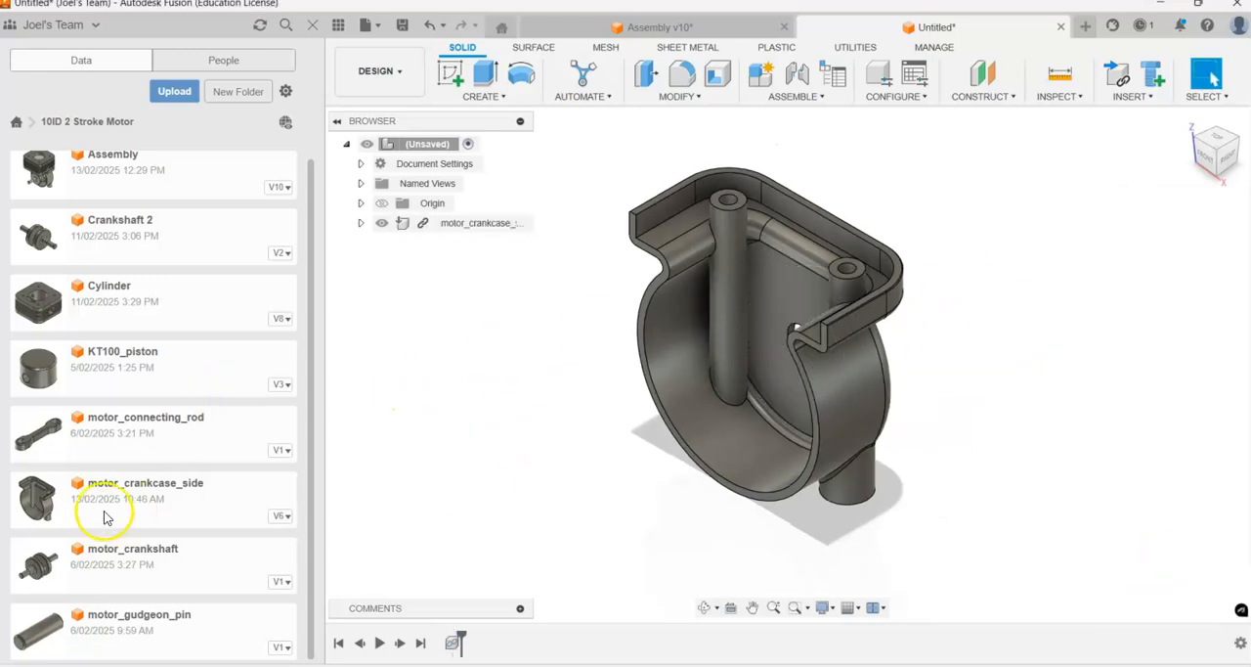
Step: Insert a second motor_crankcase_side, shift it -60 mm in Y, rotate it 180° about Z, and move it another 30 mm away from the first
scroll(422, 436, down, 2)
drag(91, 499, 918, 316)
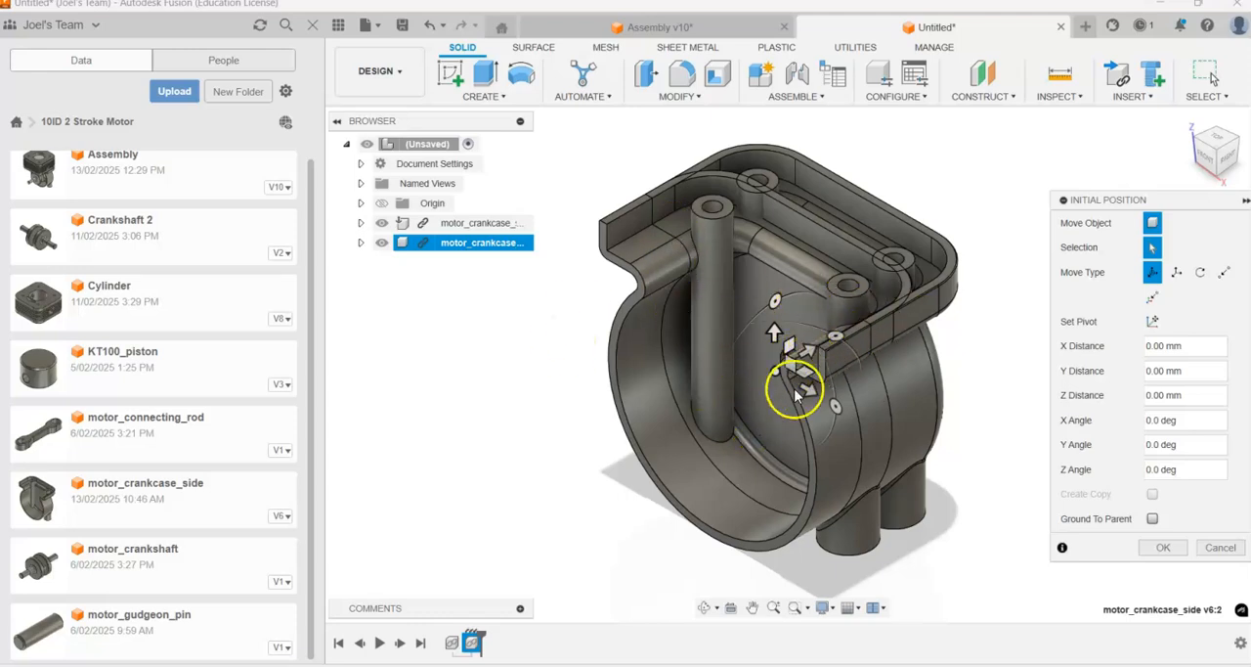
drag(806, 350, 724, 411)
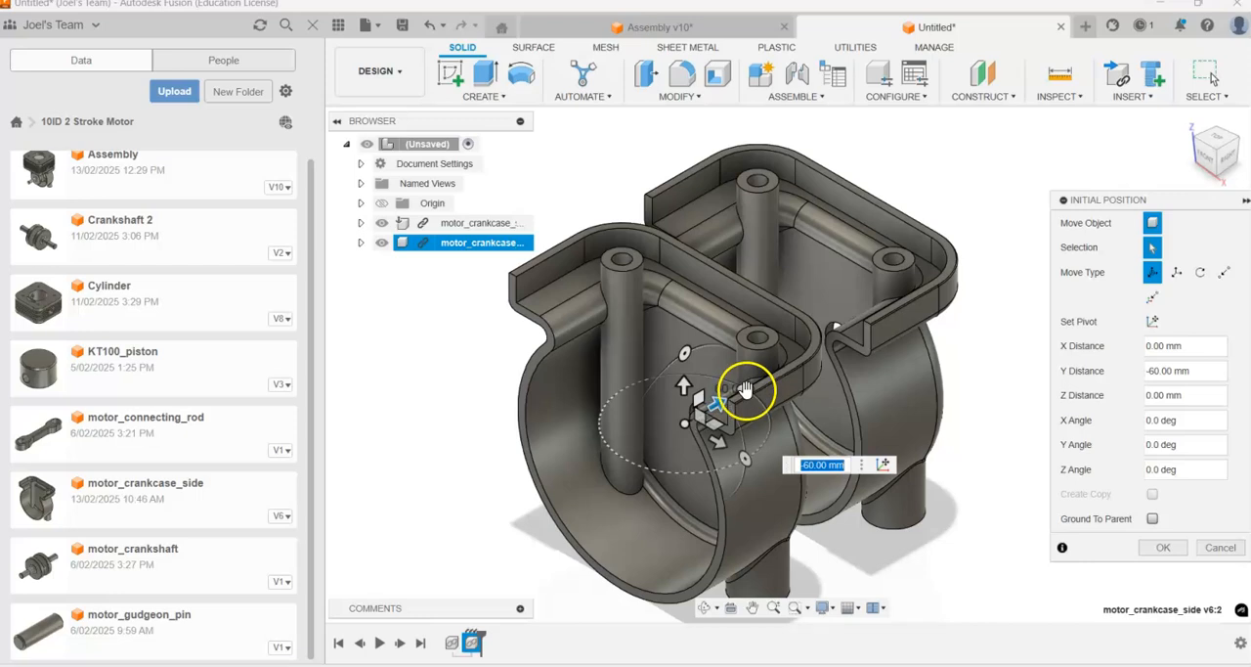
drag(704, 391, 637, 445)
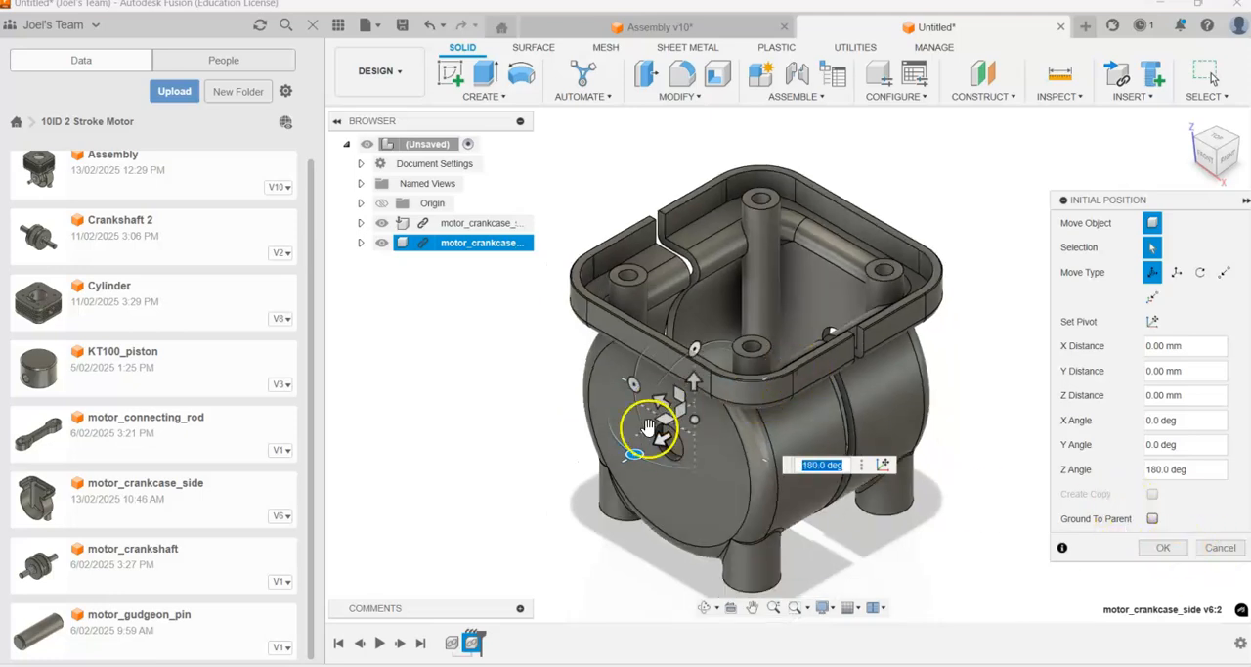
drag(657, 436, 590, 416)
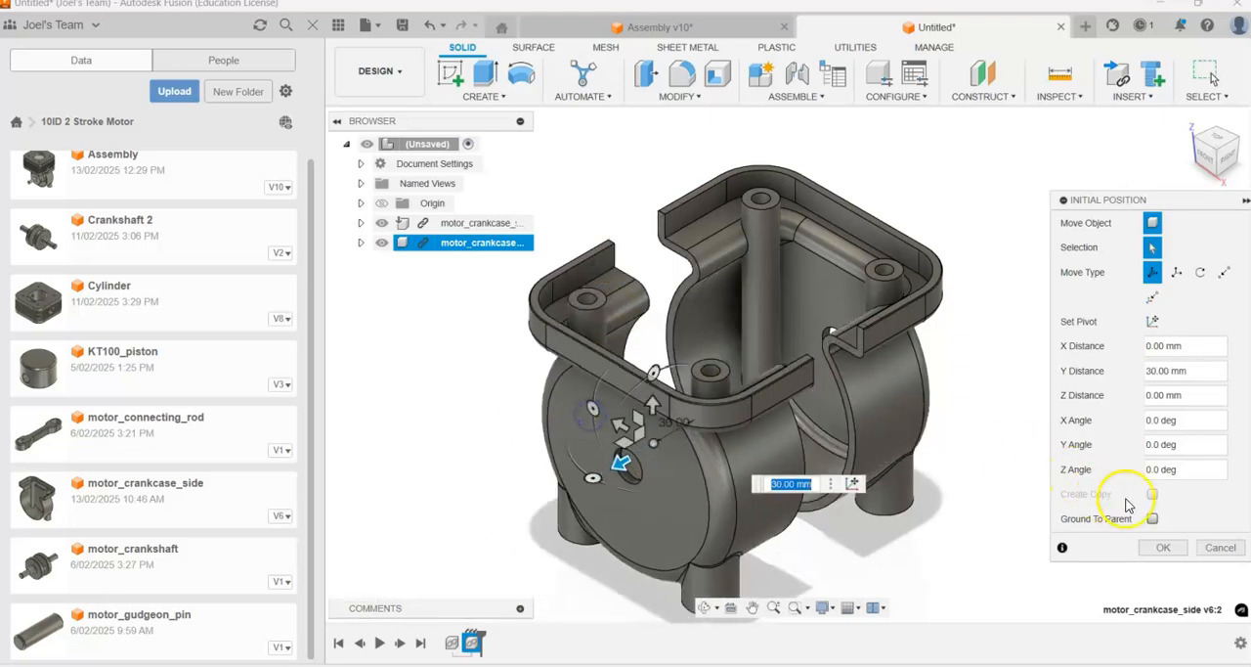
click(1163, 548)
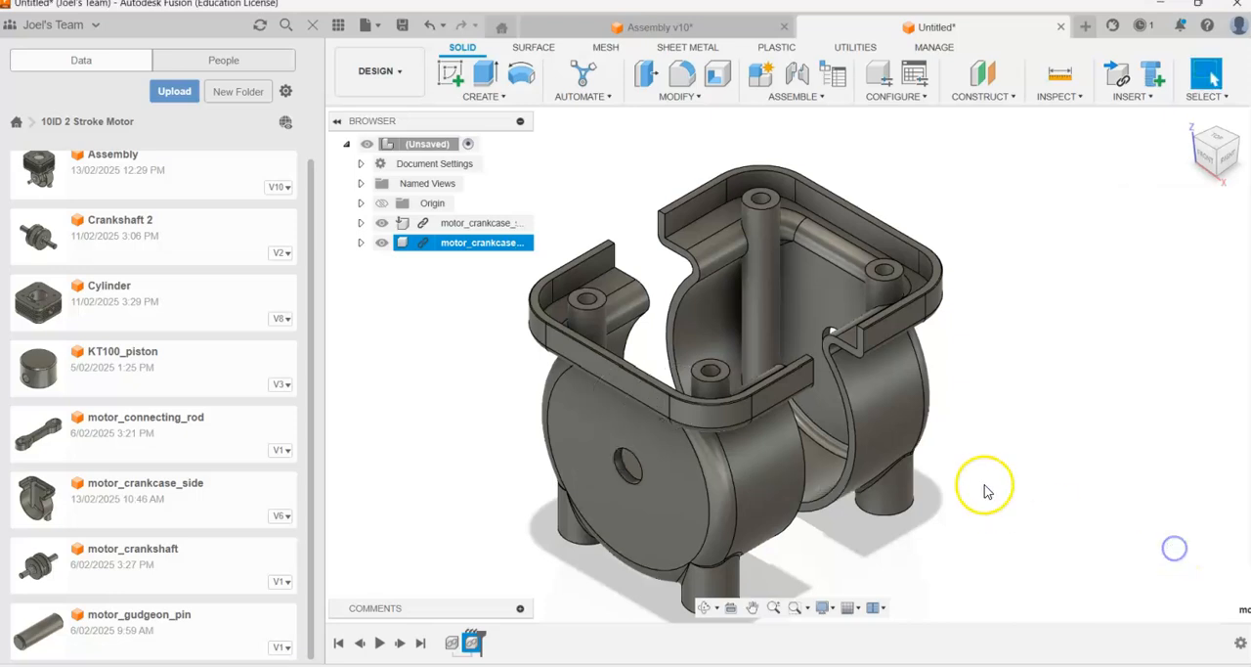
Step: Unground the first crankcase side from its parent and move both crankcase halves around freely
scroll(983, 486, down, 1)
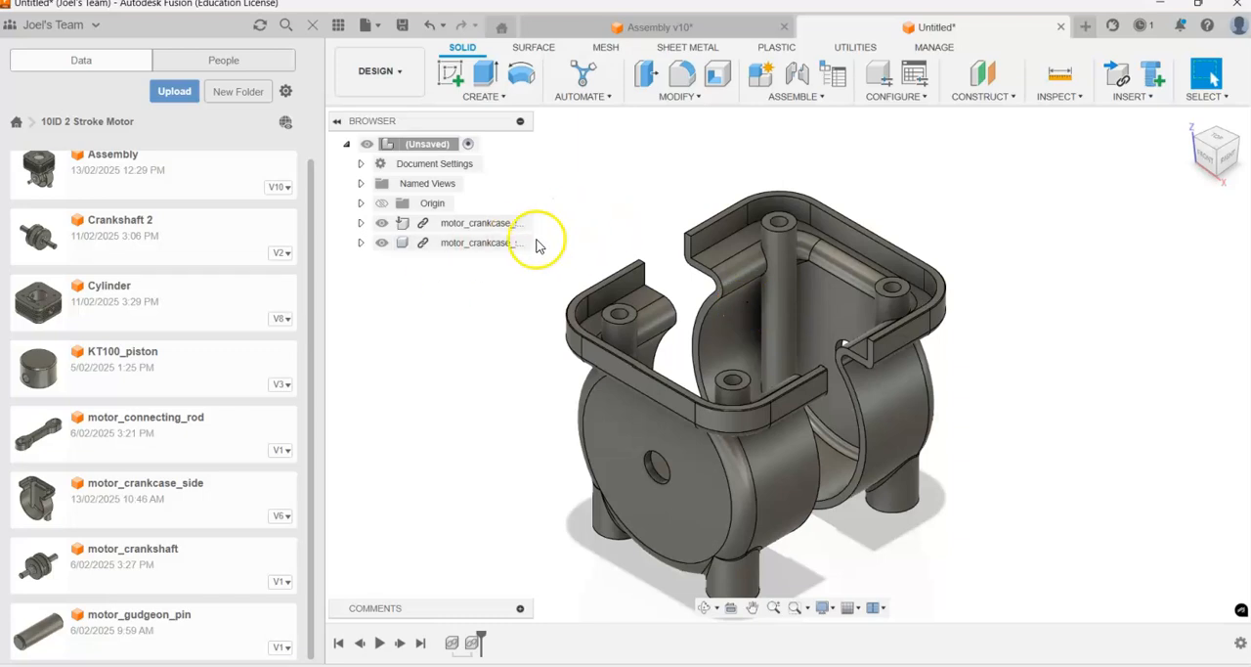
right_click(481, 224)
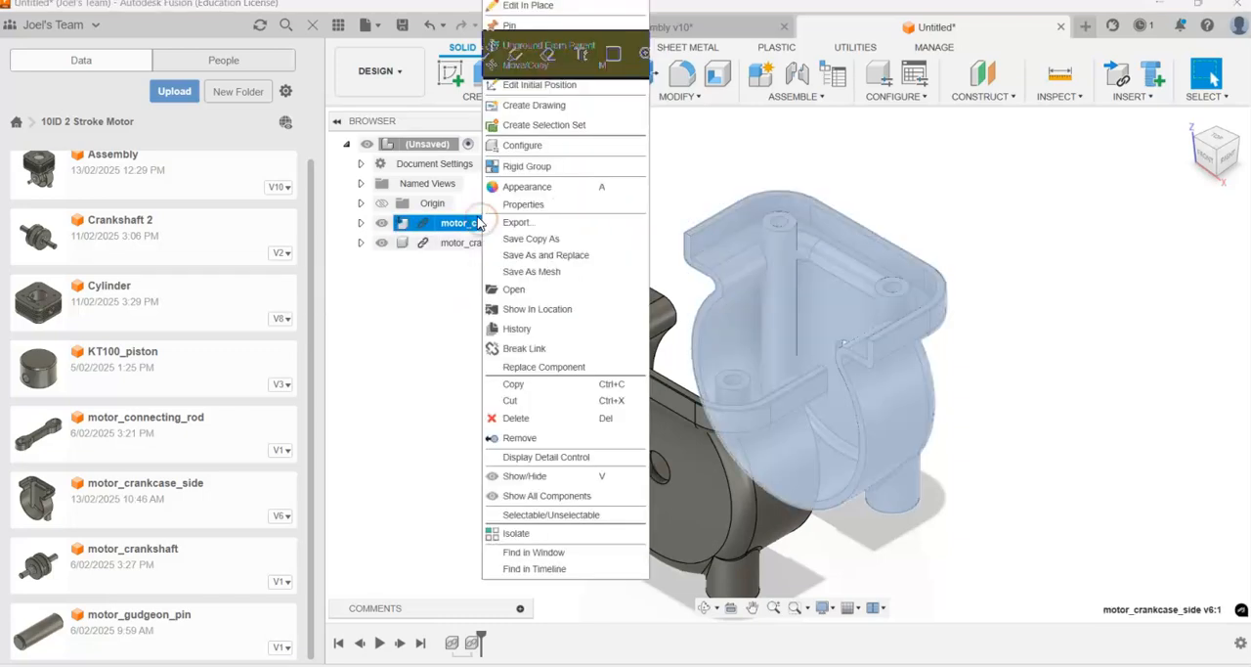
click(544, 46)
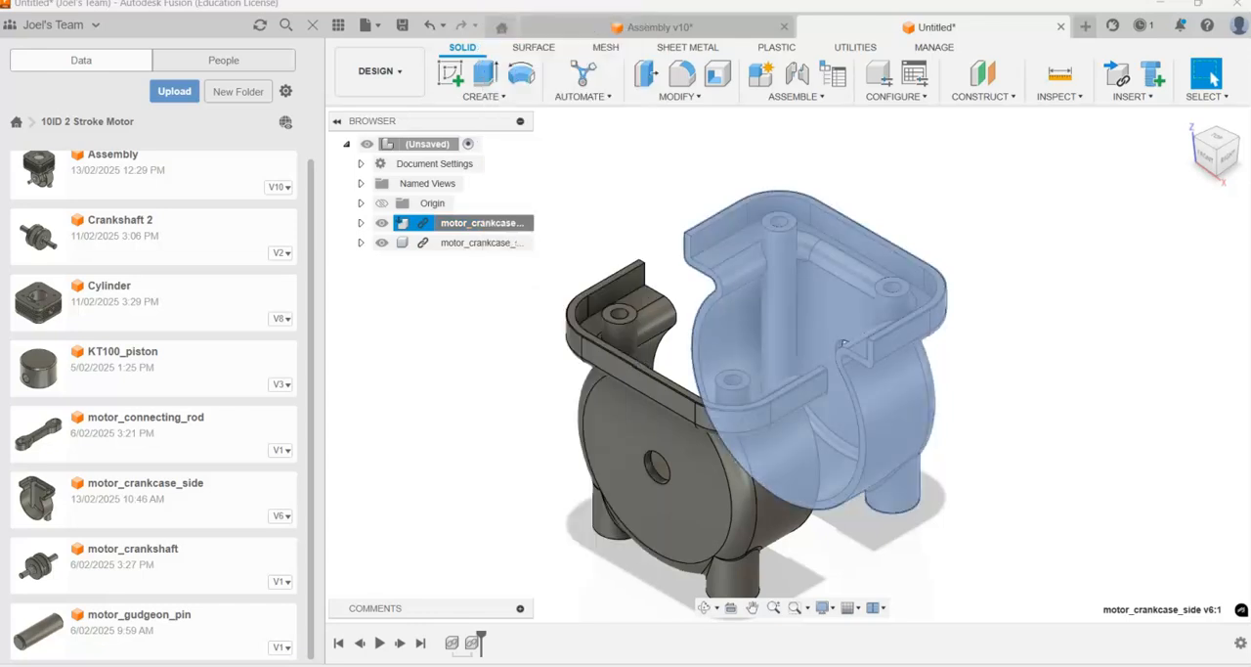
drag(844, 277, 939, 242)
mouse_move(700, 422)
mouse_down()
mouse_move(779, 357)
mouse_move(717, 411)
mouse_up()
drag(914, 229, 847, 248)
drag(757, 395, 723, 384)
drag(917, 257, 864, 242)
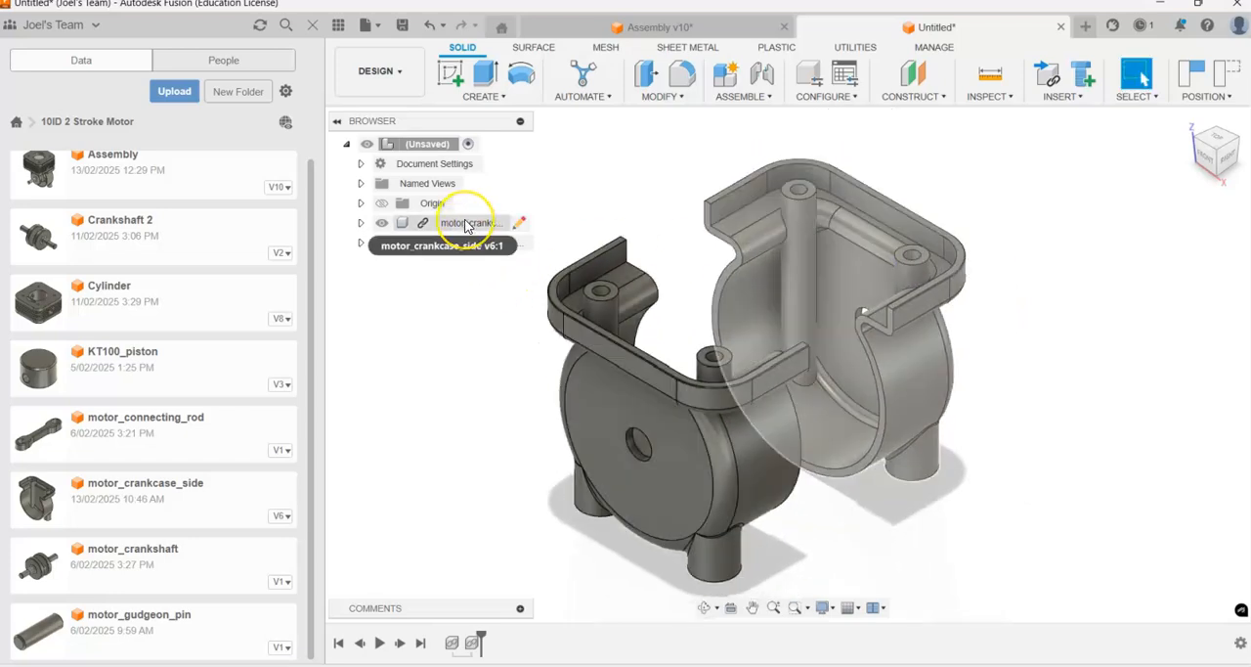
drag(870, 244, 851, 283)
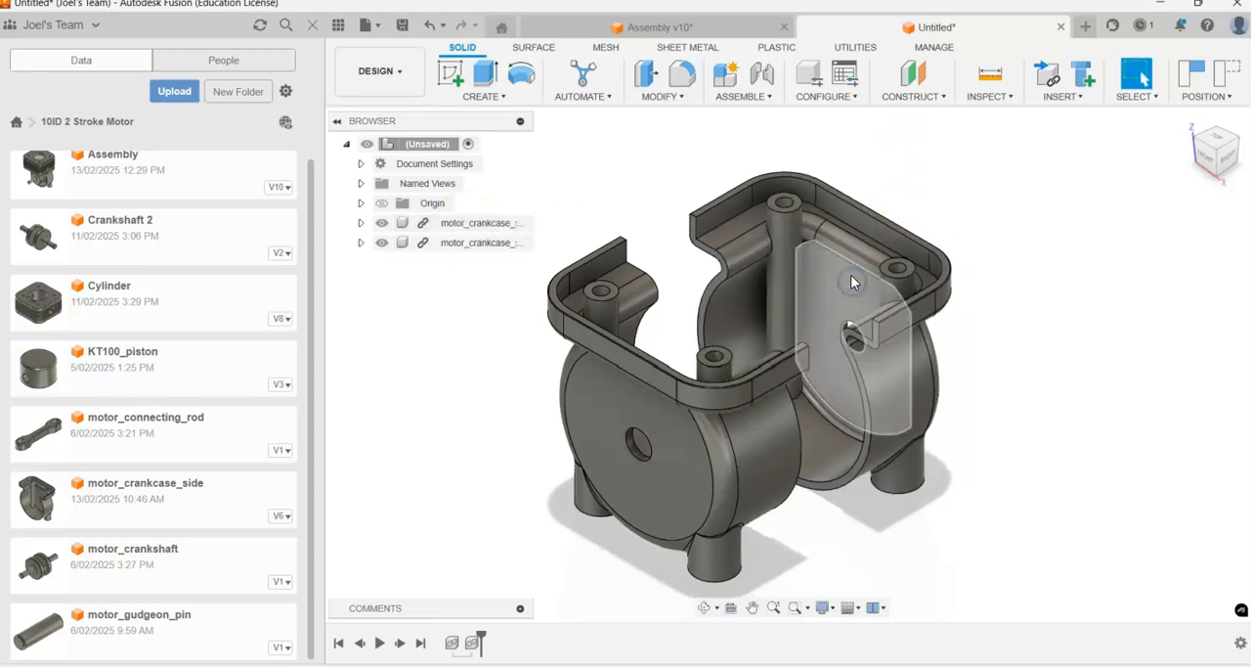
Step: Ground the first crankcase side to its parent again, overriding the move and restoring its initial position
right_click(458, 225)
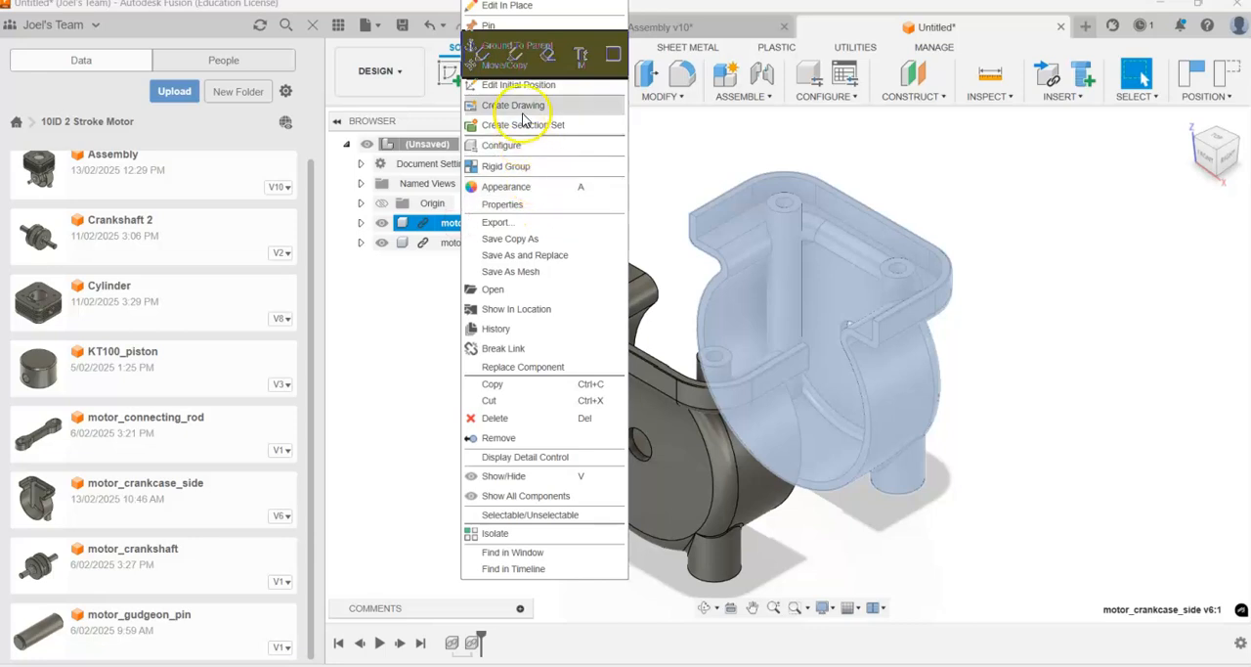
click(515, 49)
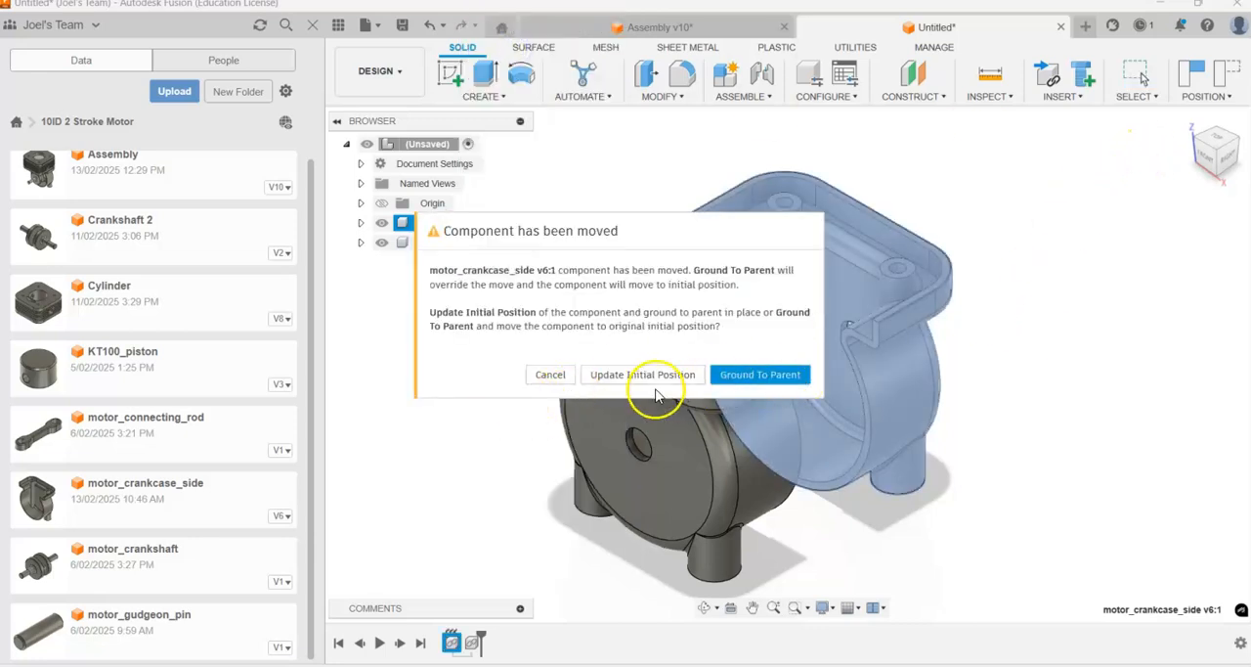
click(762, 375)
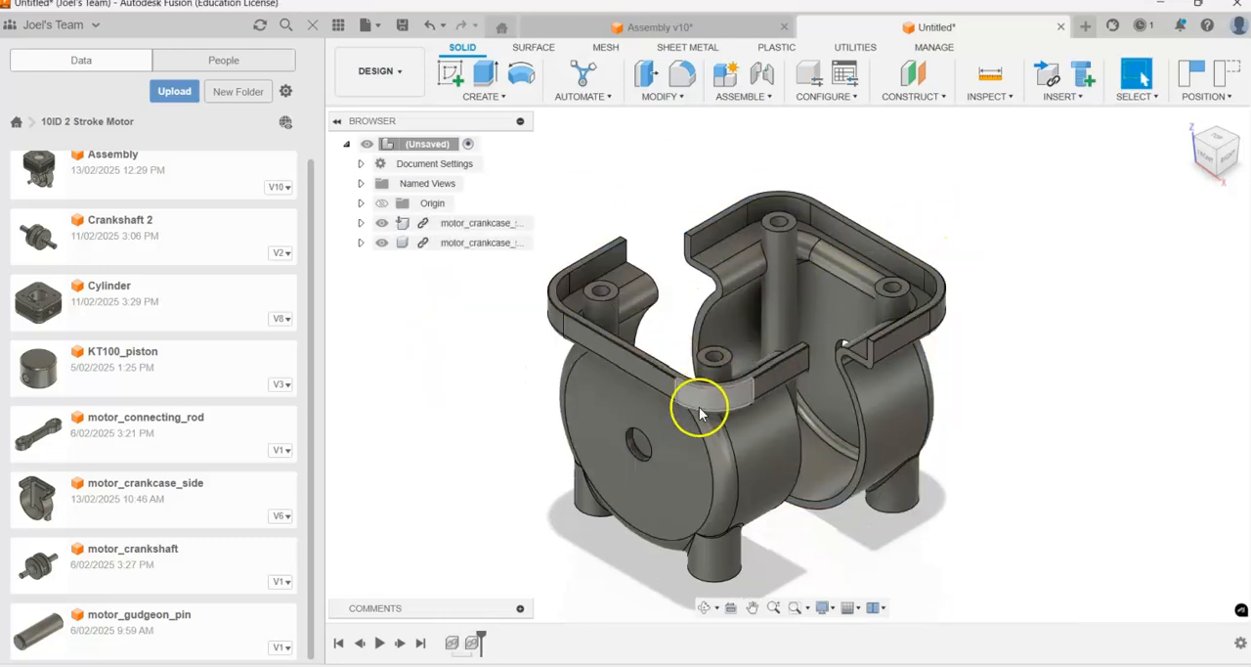
Step: Move the ungrounded crankcase half around freely, placing it a short distance in front of the grounded half
shift+middle_drag(684, 460, 720, 501)
drag(750, 476, 627, 424)
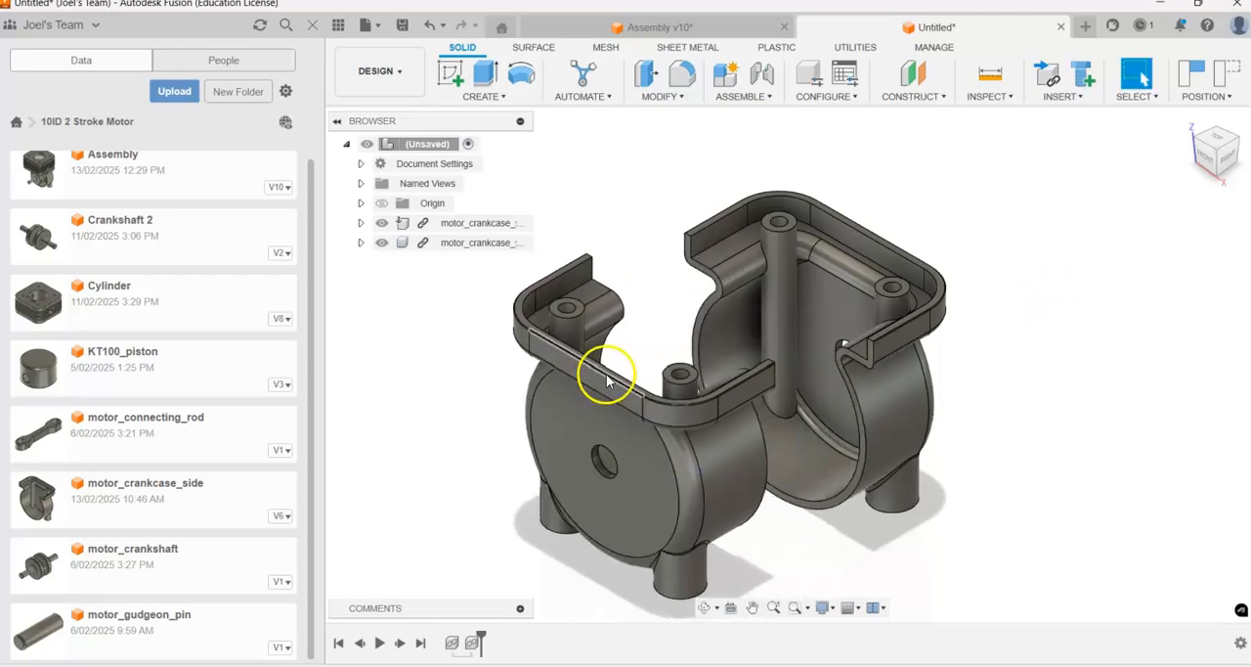
scroll(762, 307, up, 3)
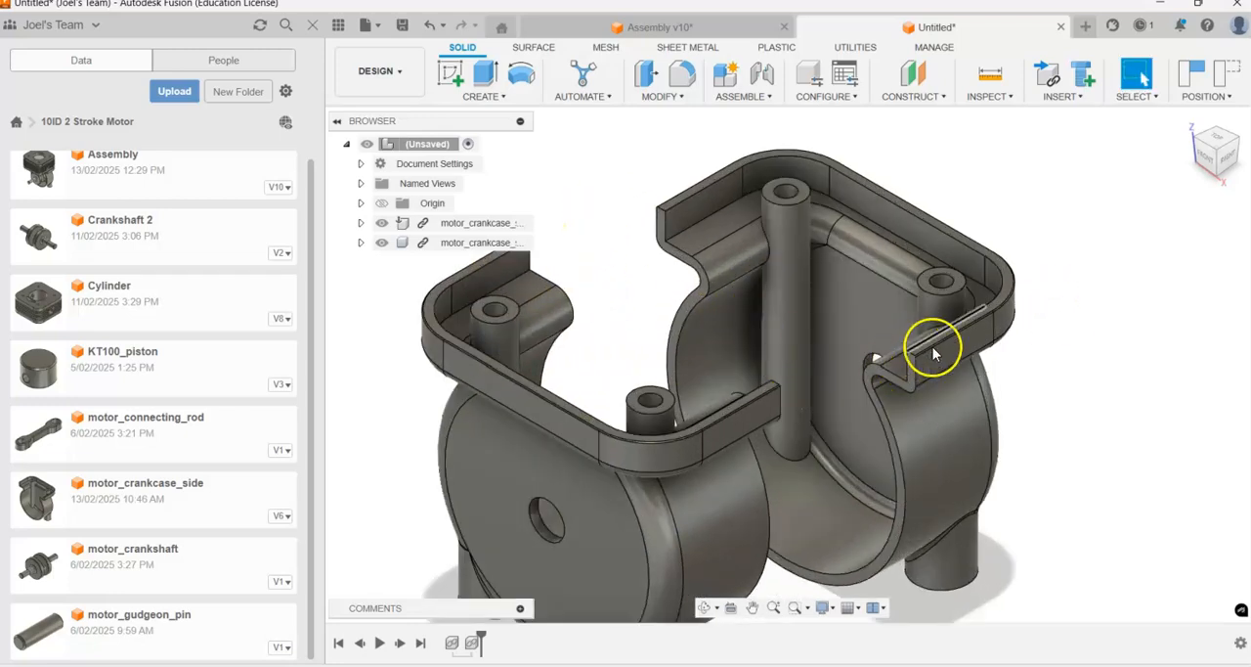
scroll(629, 409, down, 3)
drag(604, 511, 649, 511)
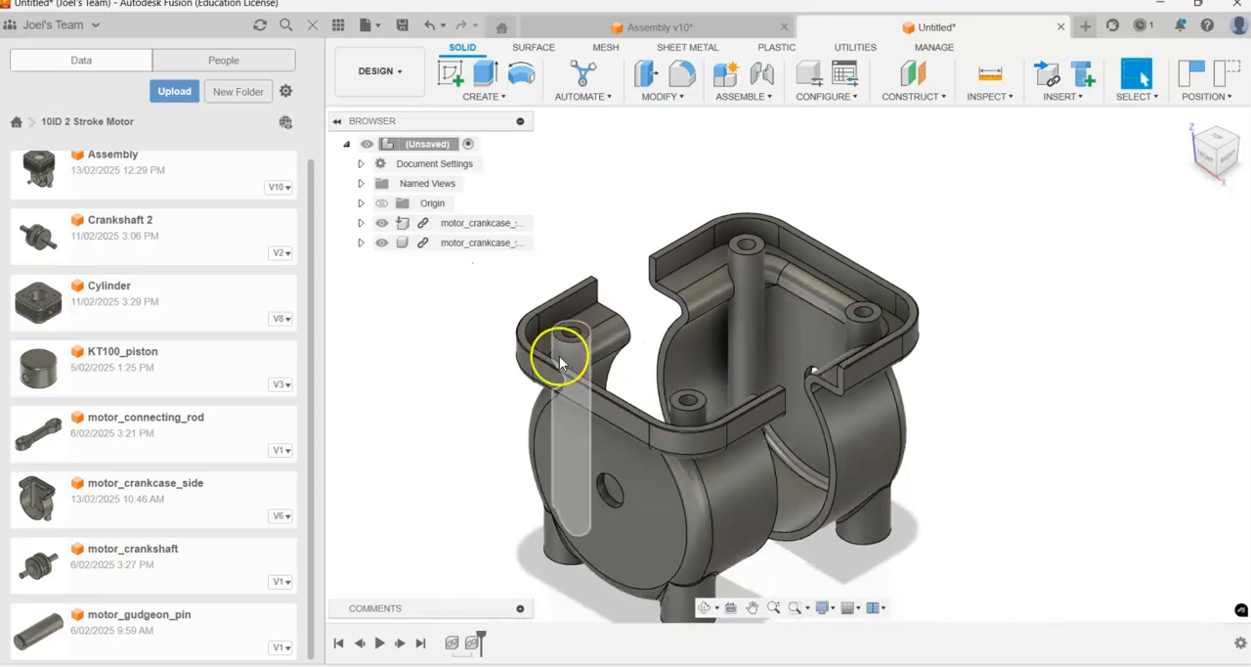
drag(668, 529, 661, 496)
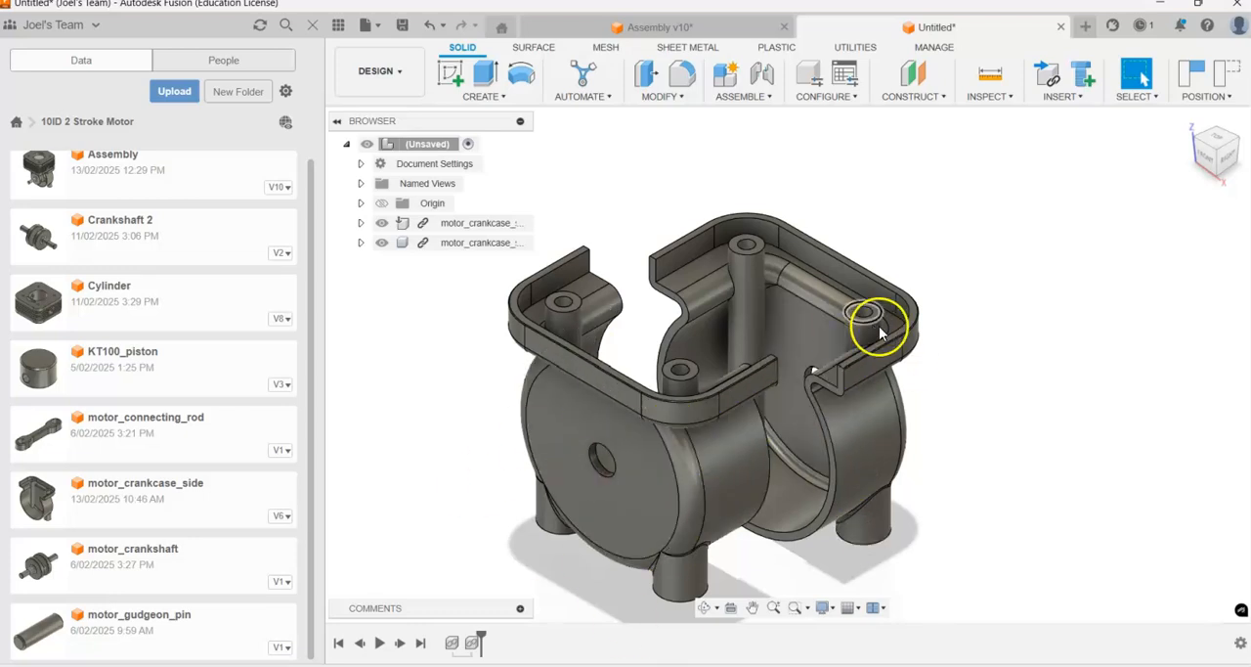
Step: Start a joint for the two crankcase halves, using the Planar motion type
scroll(937, 339, down, 1)
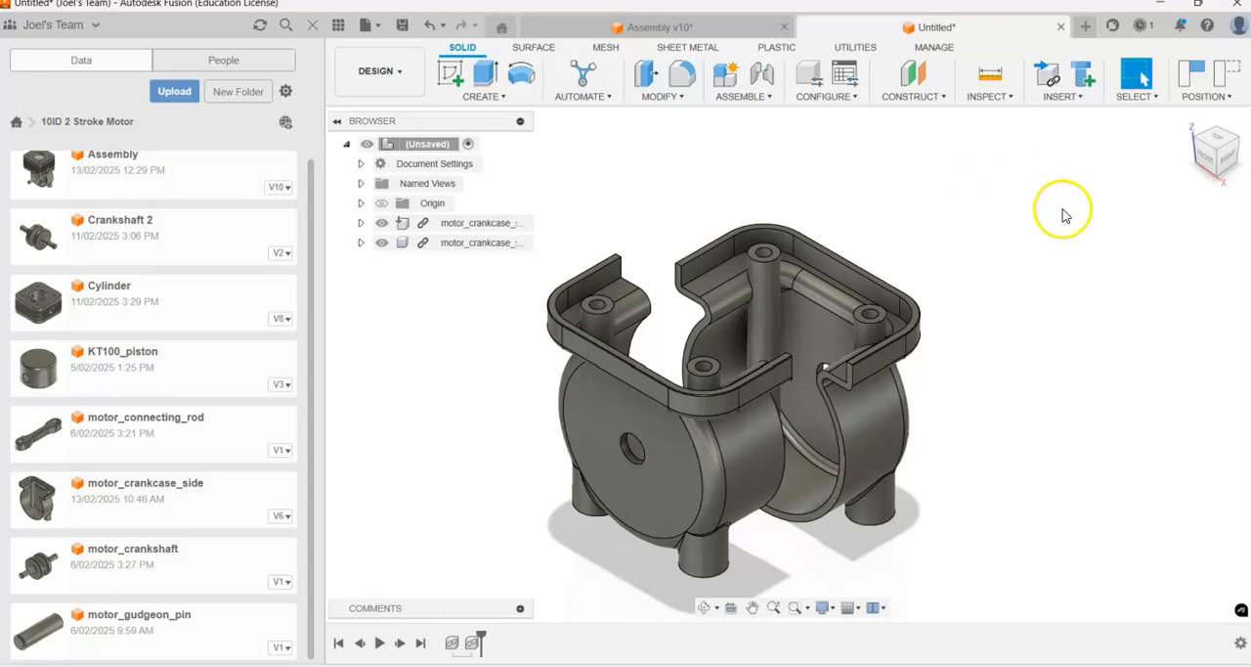
click(754, 99)
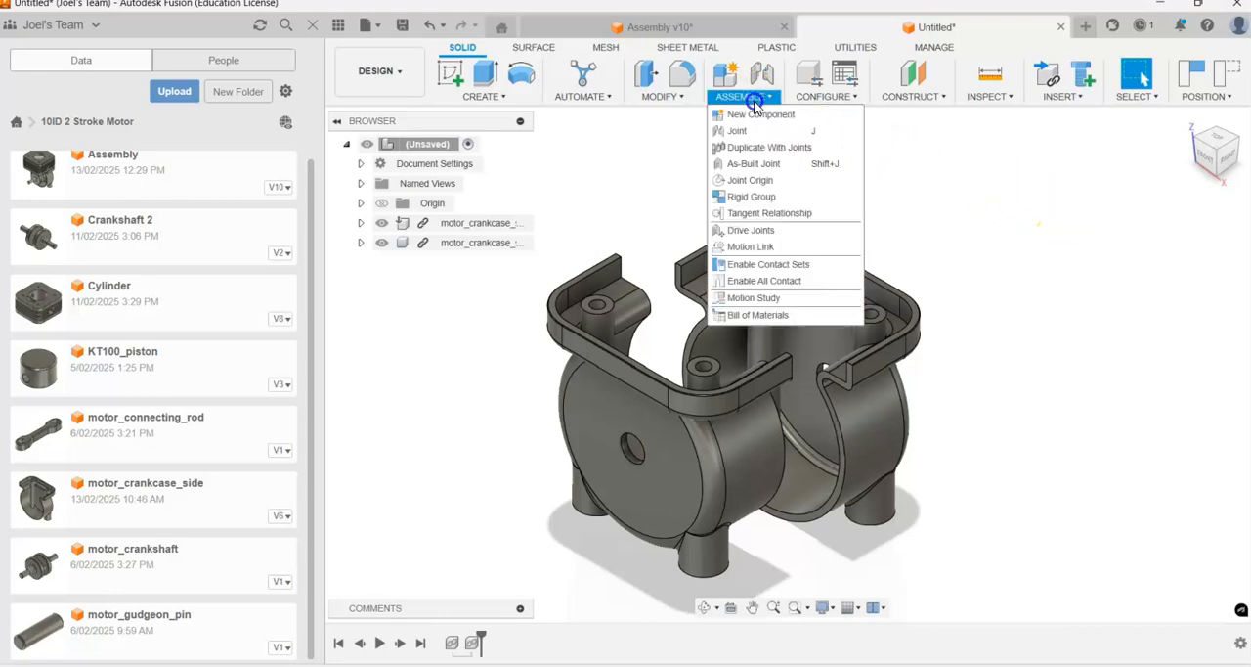
click(752, 133)
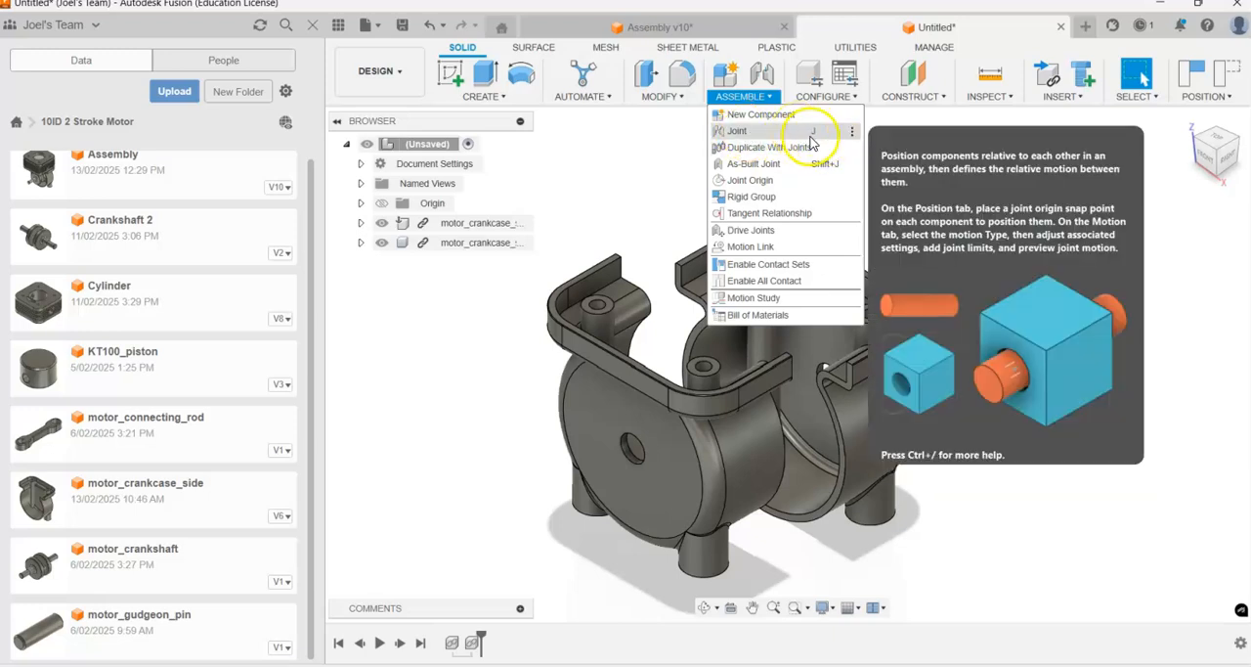
click(652, 183)
key(j)
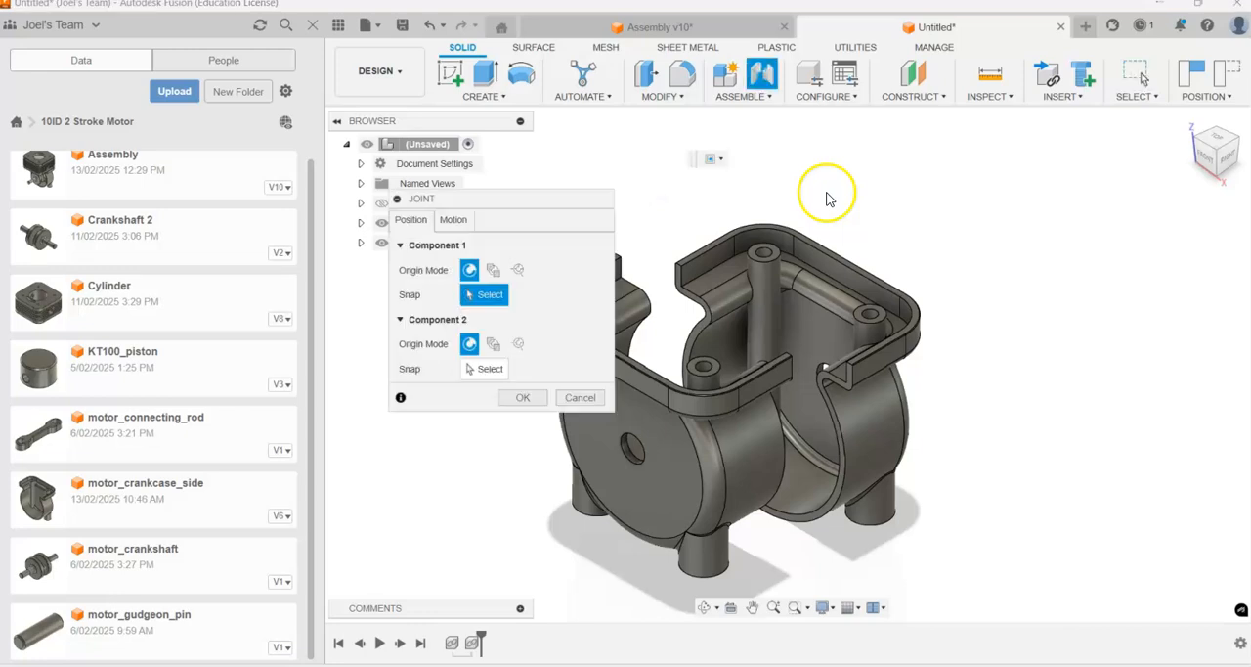
drag(533, 206, 1088, 137)
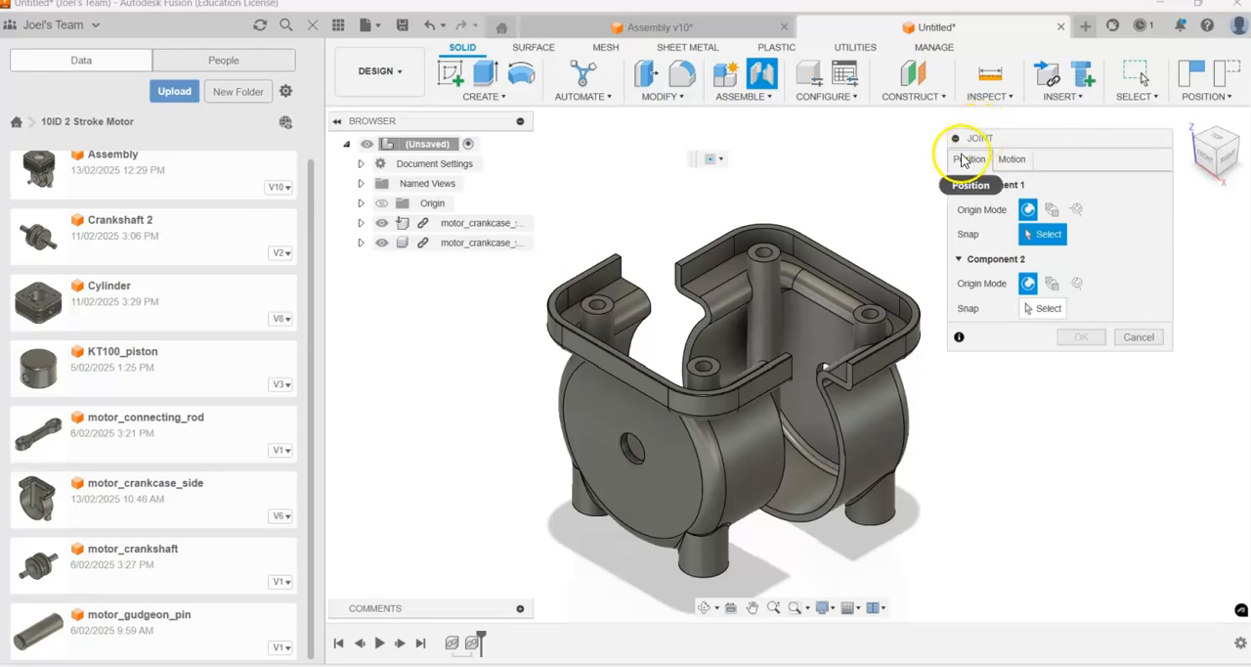
click(1010, 162)
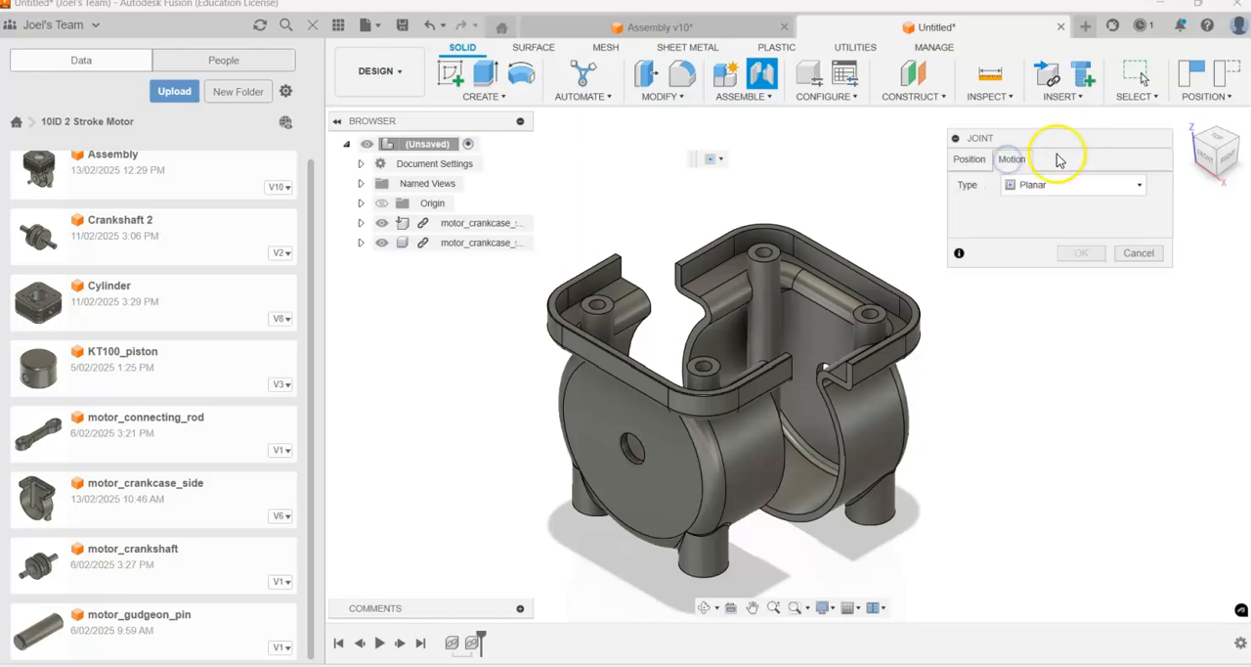
drag(1060, 141, 1074, 126)
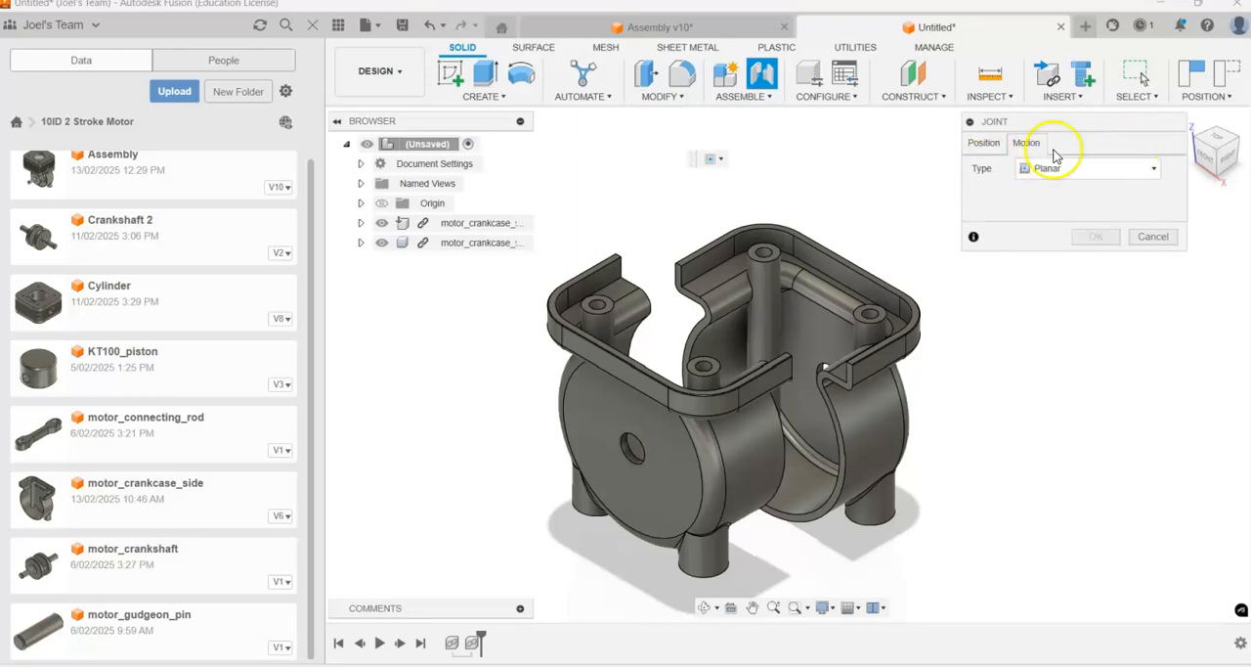
click(1080, 167)
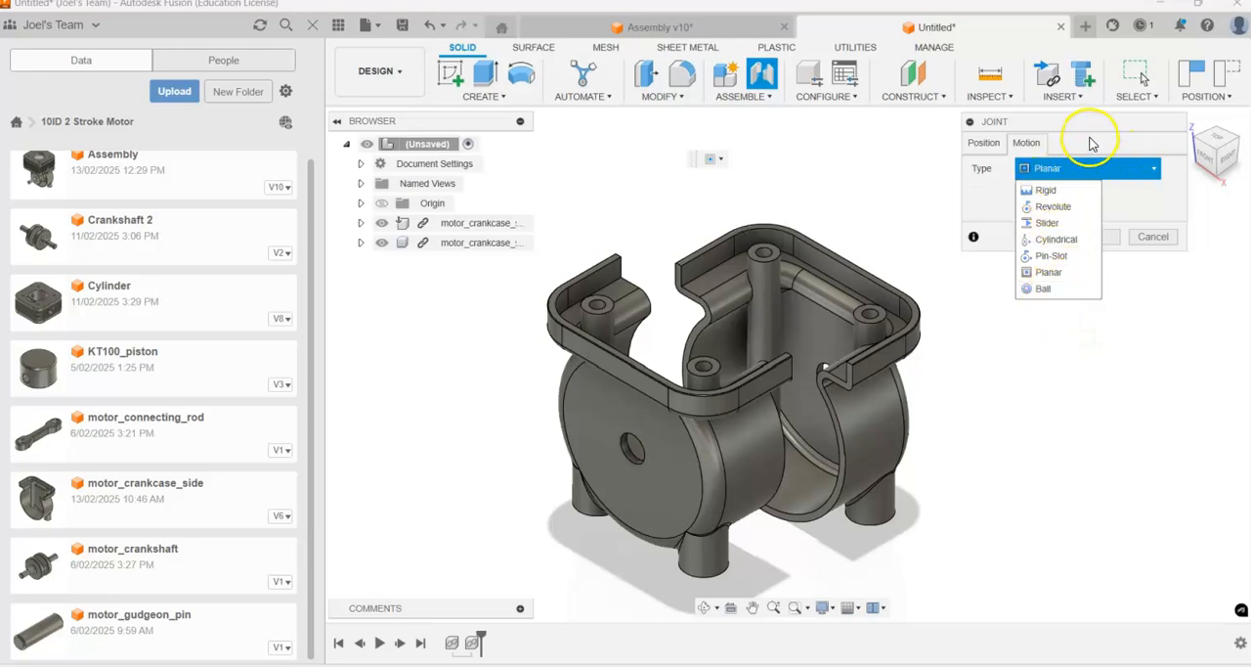
click(1092, 144)
scroll(810, 400, up, 5)
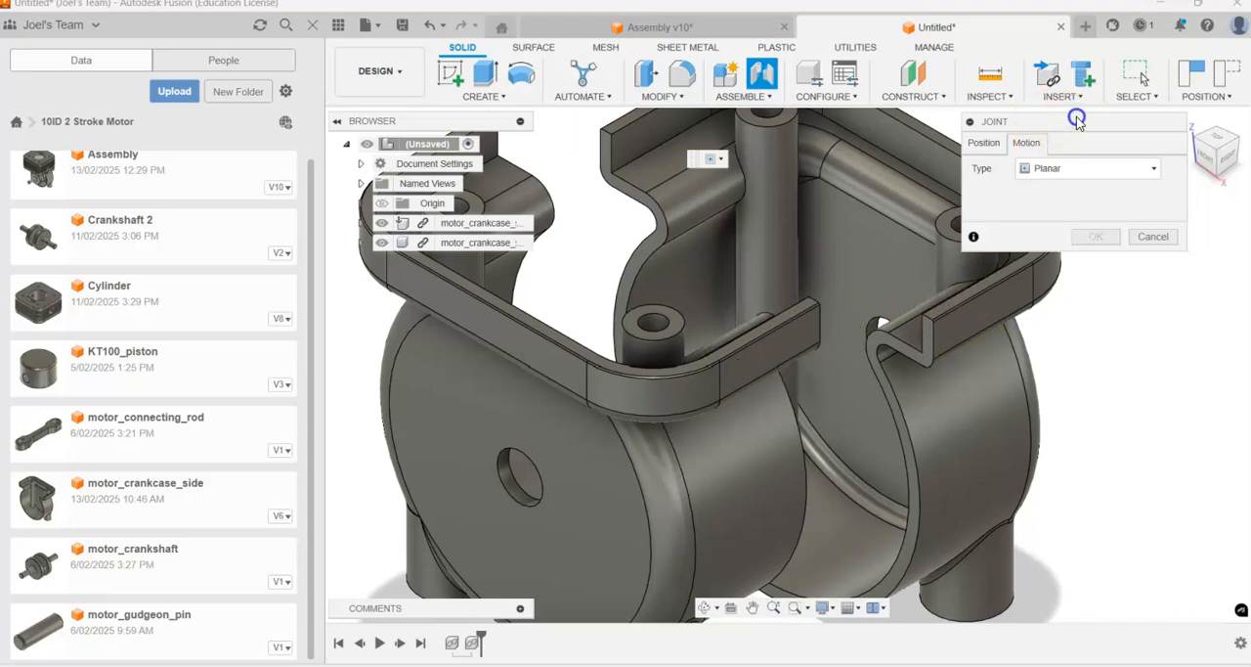
drag(1076, 119, 1117, 101)
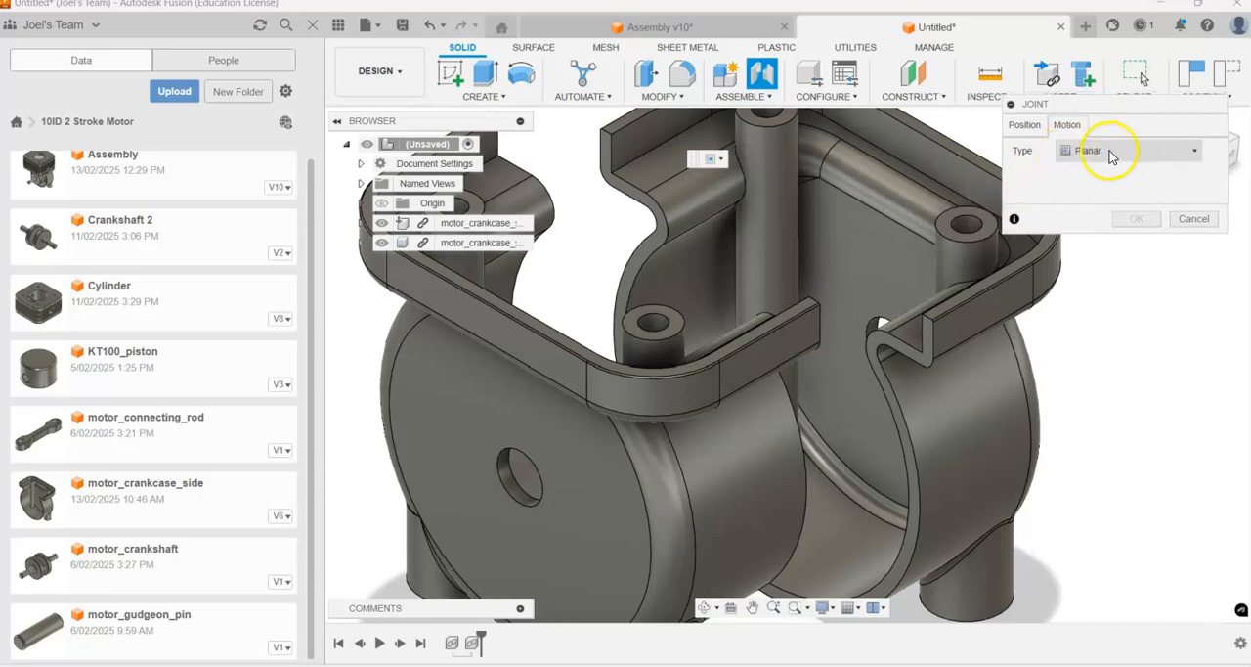
click(1024, 125)
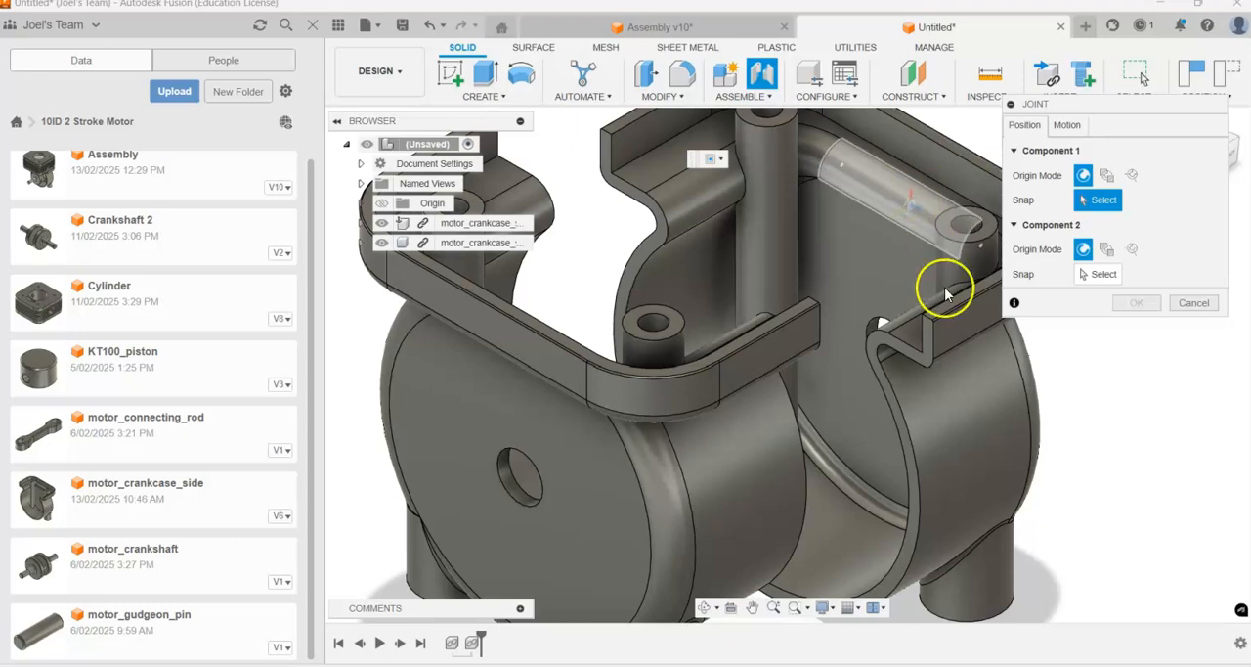
Step: Snap the joint origins to the outer side face of the top flange on the ungrounded half and the matching face on the grounded half
scroll(1006, 315, down, 3)
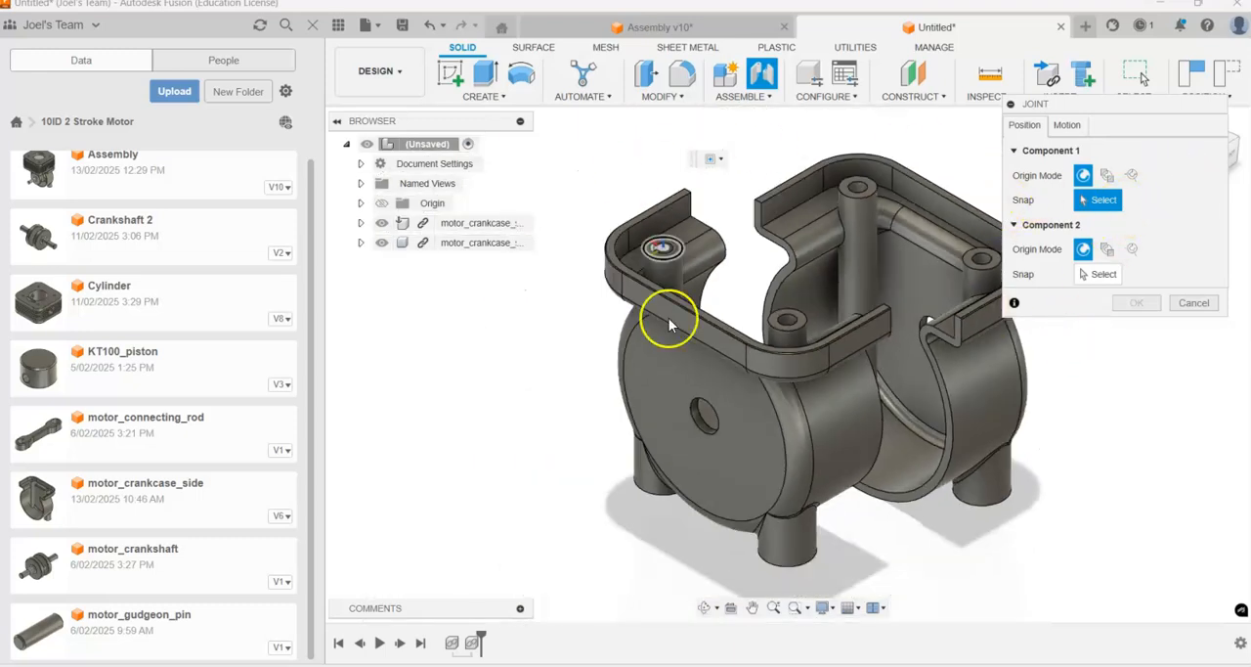
scroll(877, 367, up, 5)
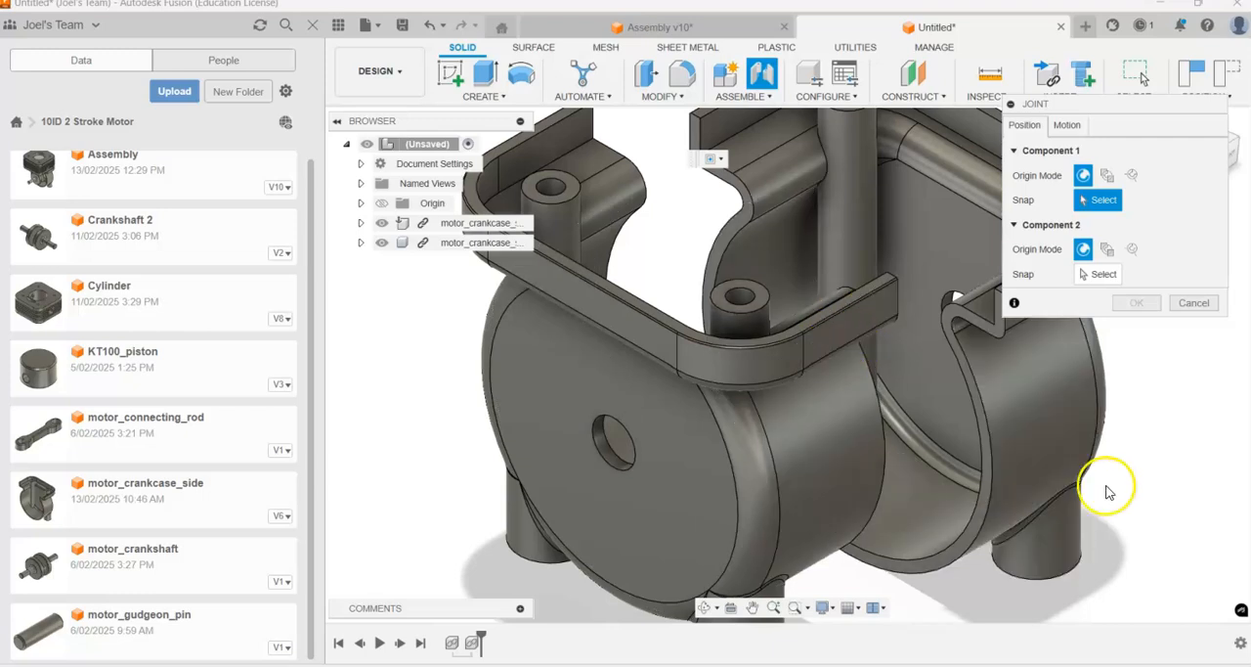
scroll(1176, 411, up, 4)
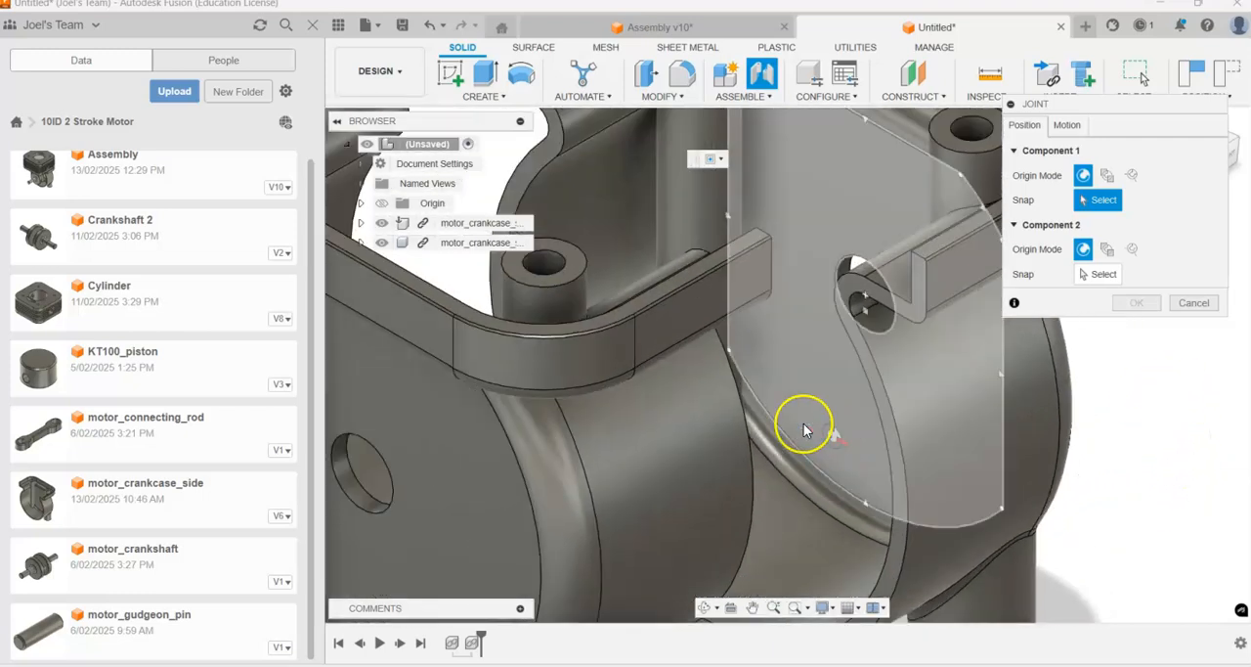
click(688, 299)
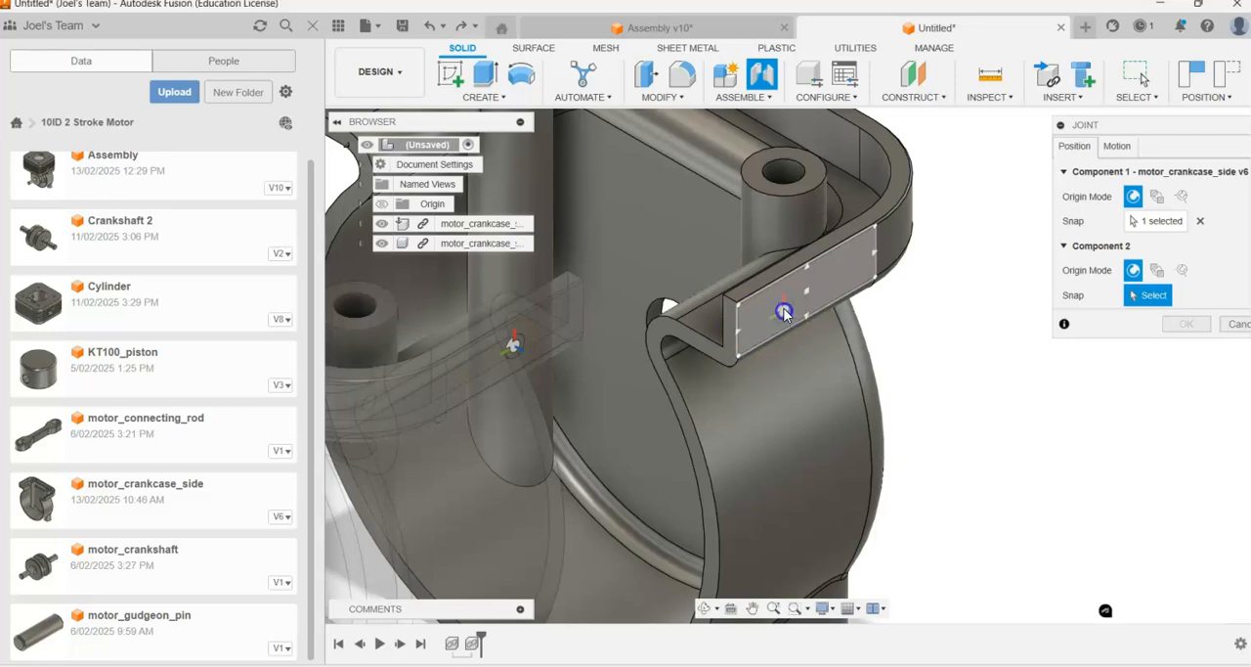
click(783, 315)
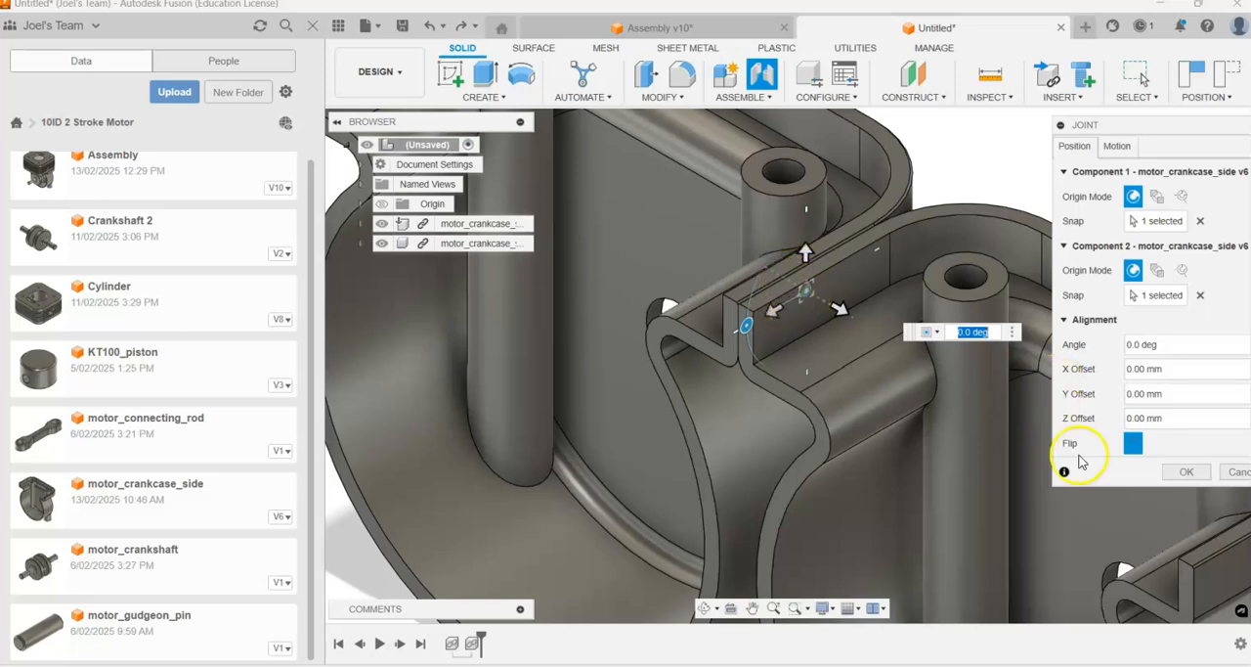
Step: Flip the joint alignment so the two crankcase halves face each other, and create the planar joint
click(1132, 445)
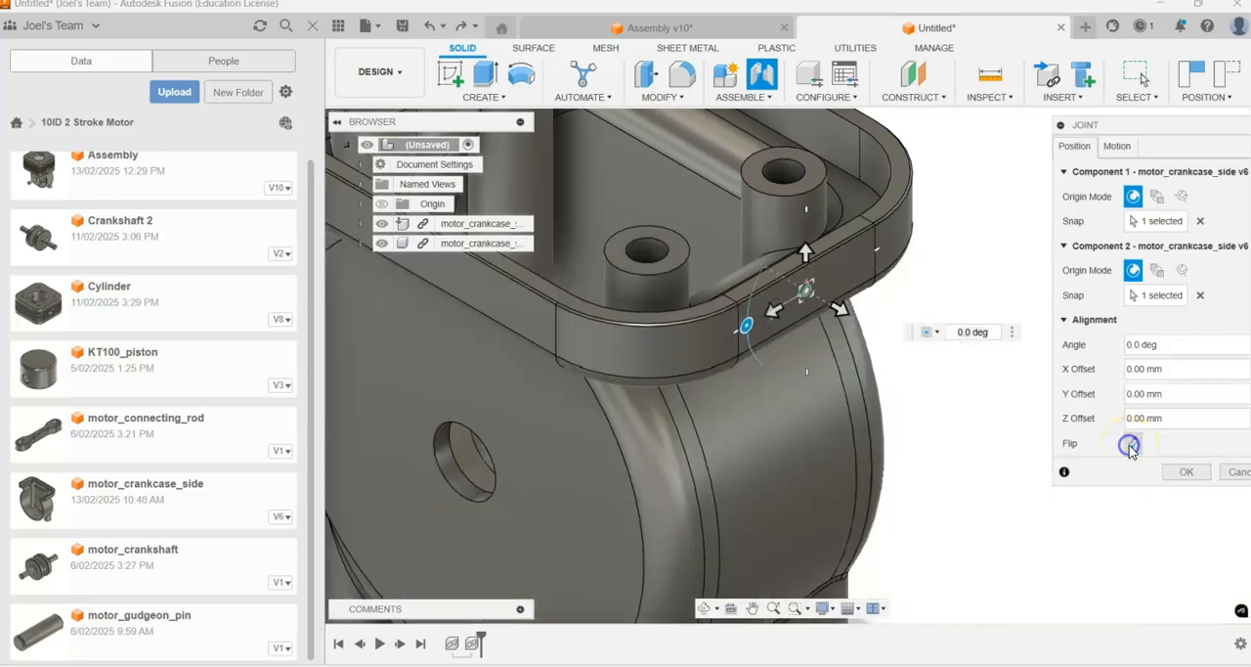
scroll(791, 401, down, 5)
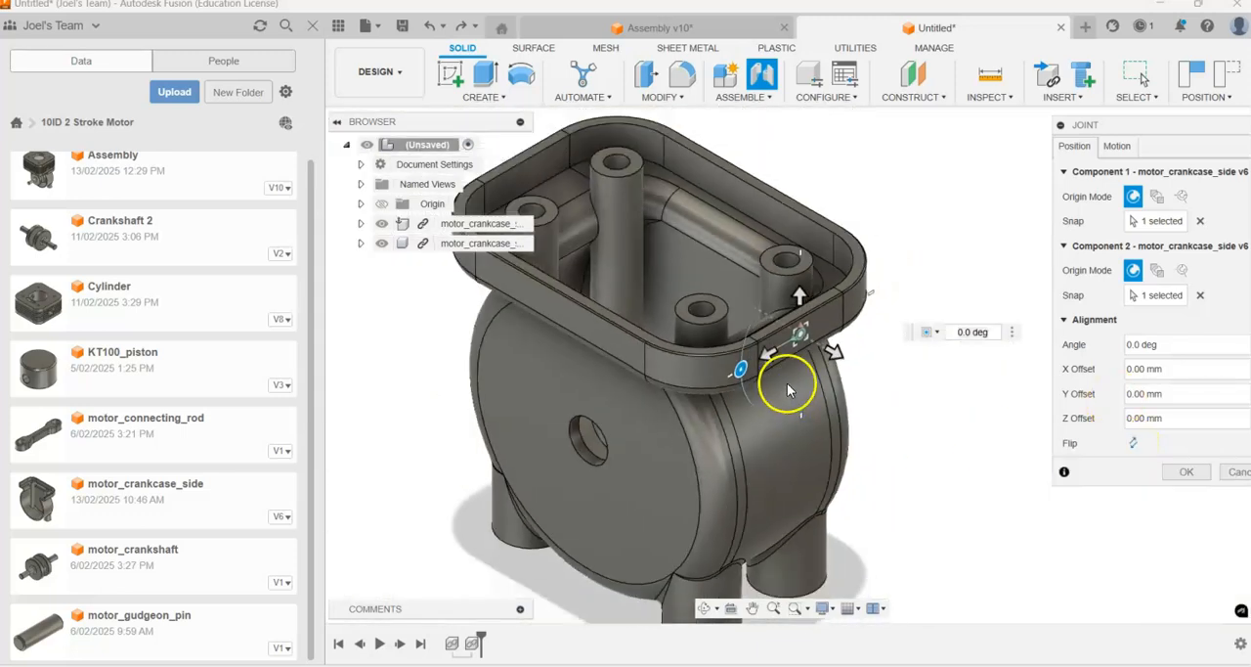
scroll(787, 386, up, 6)
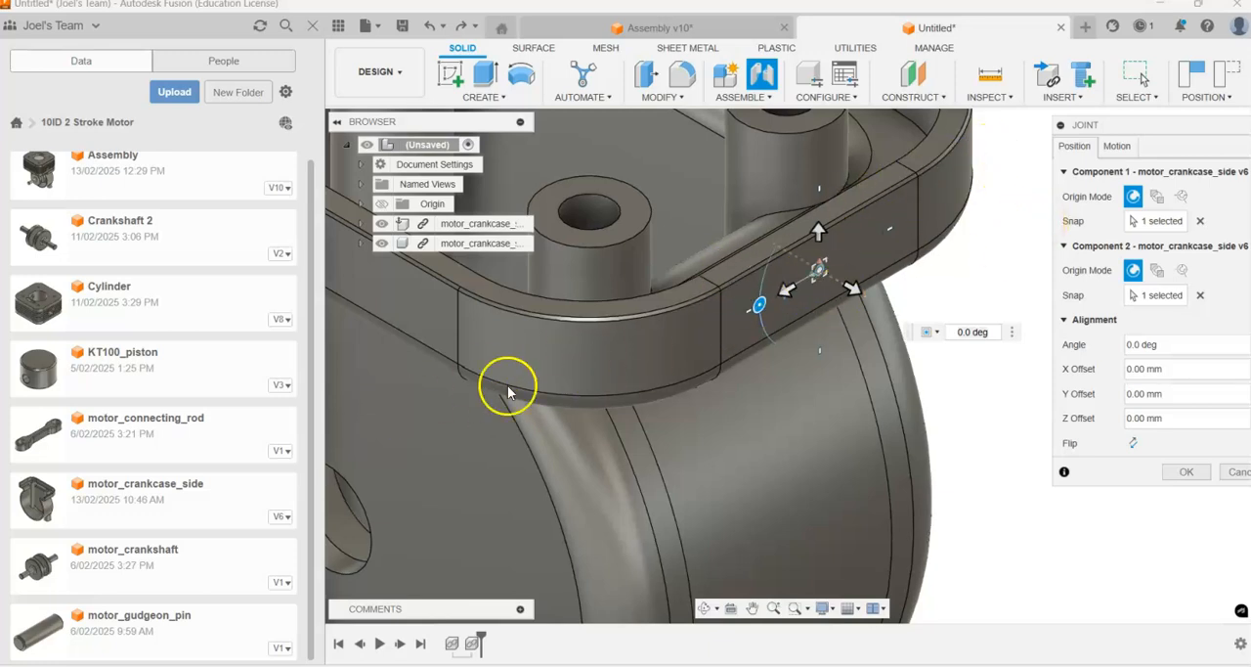
scroll(508, 391, down, 6)
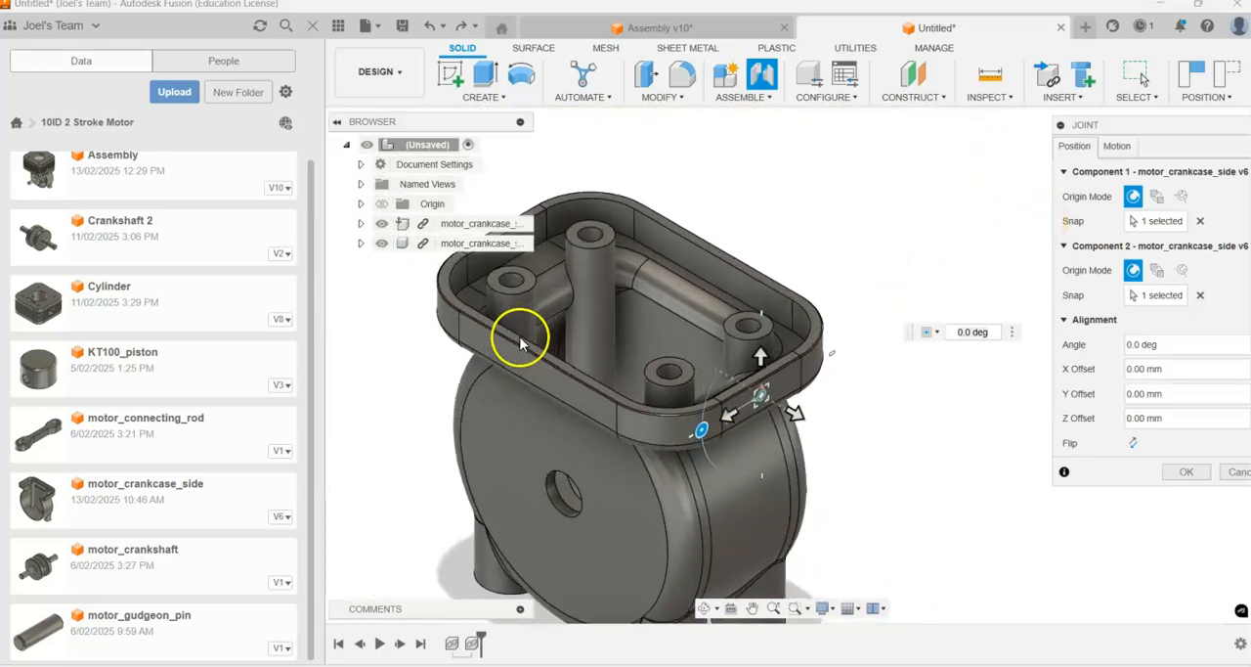
scroll(520, 342, up, 3)
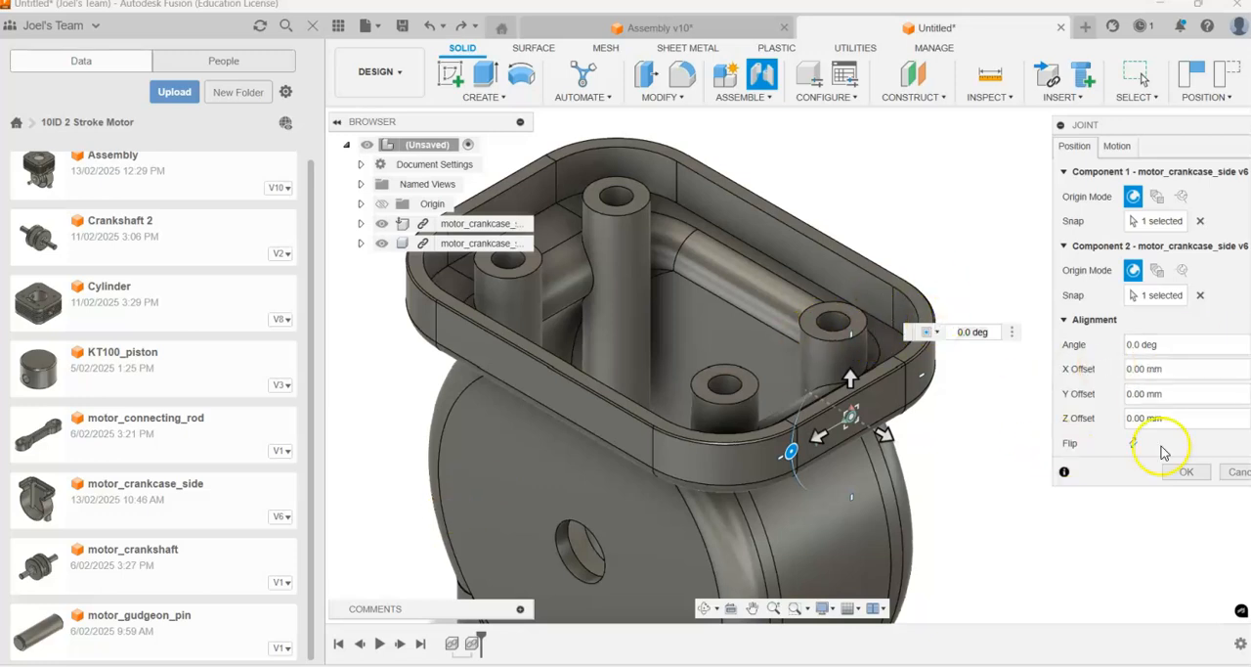
click(1191, 475)
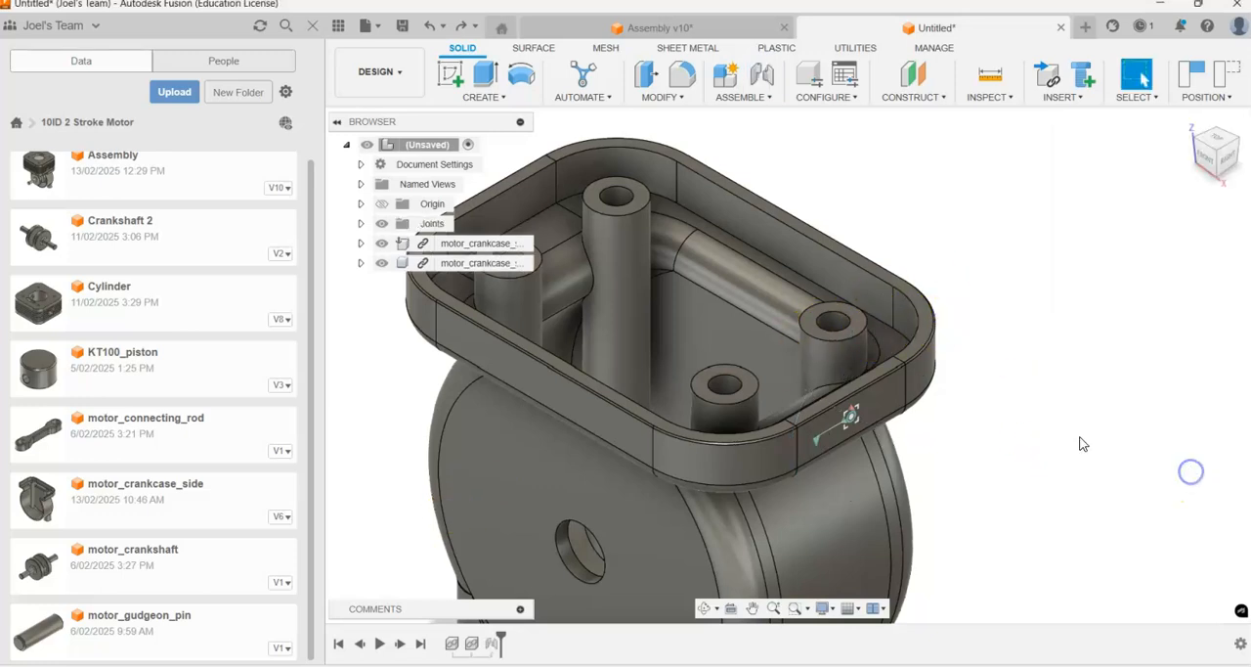
Step: Move the ungrounded crankcase half within its planar joint to test its freedom, leaving a gap between the two halves
scroll(944, 428, down, 2)
drag(717, 470, 536, 543)
scroll(741, 422, down, 2)
scroll(743, 420, up, 3)
scroll(851, 421, down, 3)
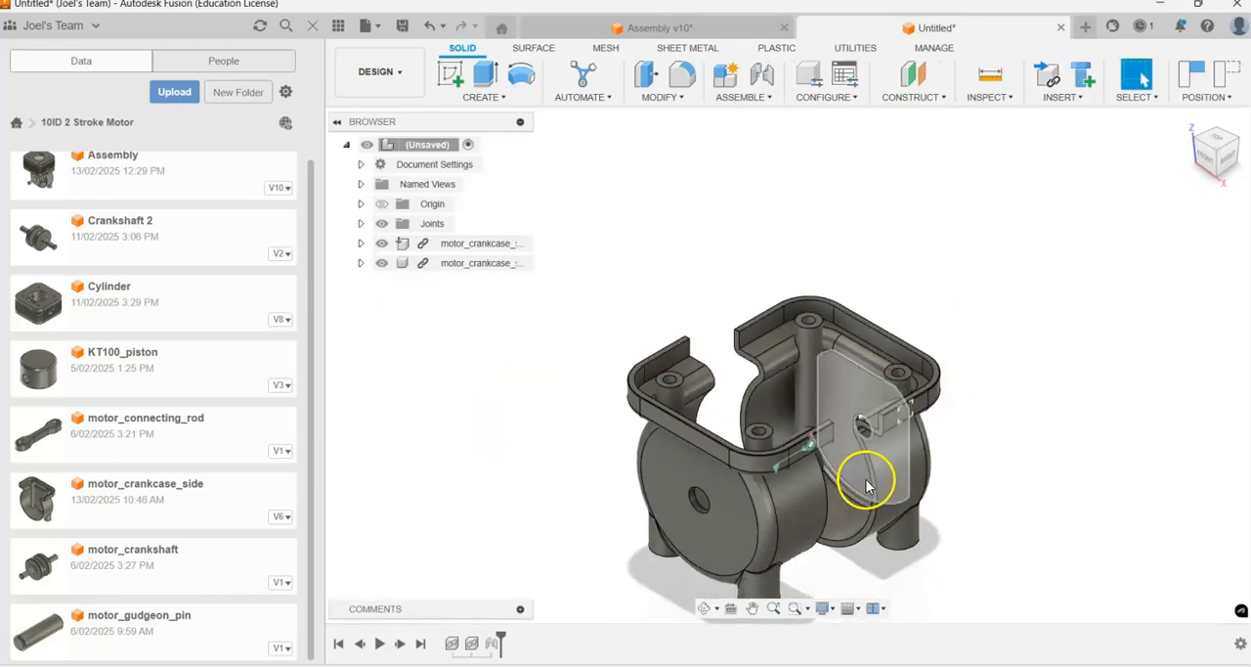
scroll(829, 480, up, 2)
scroll(1041, 421, up, 1)
drag(562, 514, 612, 513)
click(840, 483)
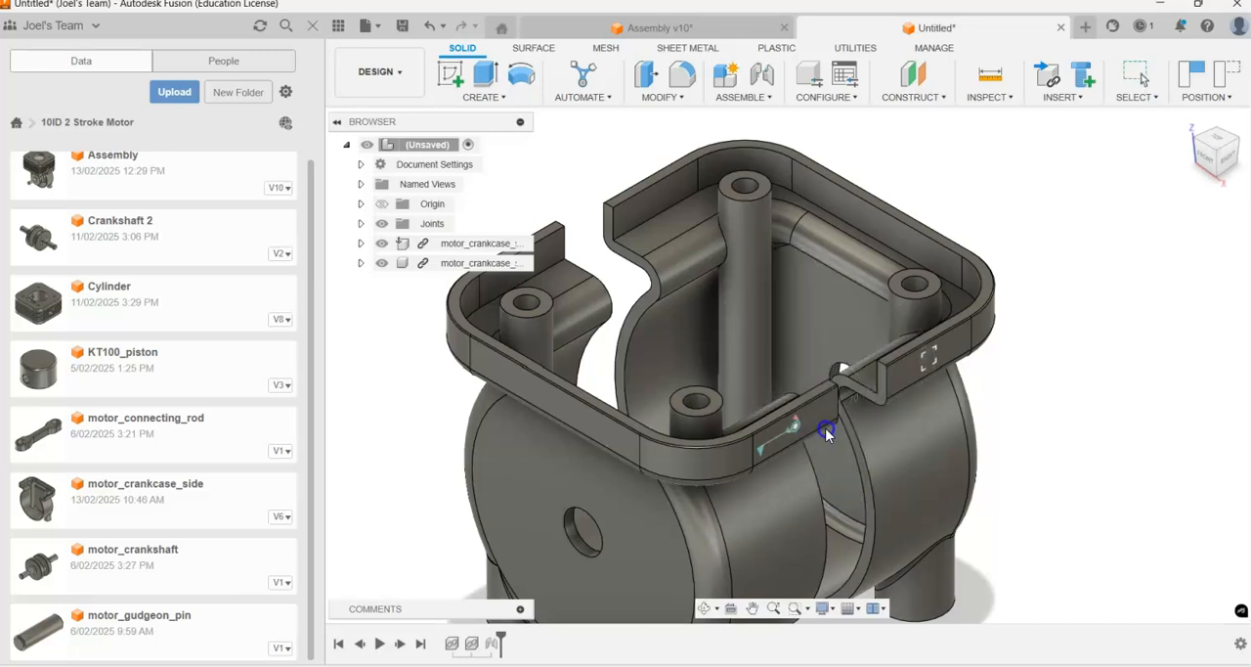
shift+middle_drag(991, 380, 1051, 327)
drag(833, 384, 812, 475)
shift+middle_drag(949, 337, 812, 378)
drag(677, 480, 908, 450)
mouse_move(941, 451)
shift+middle_down()
mouse_move(949, 382)
mouse_move(969, 427)
mouse_move(941, 430)
shift+middle_up()
scroll(1012, 410, up, 3)
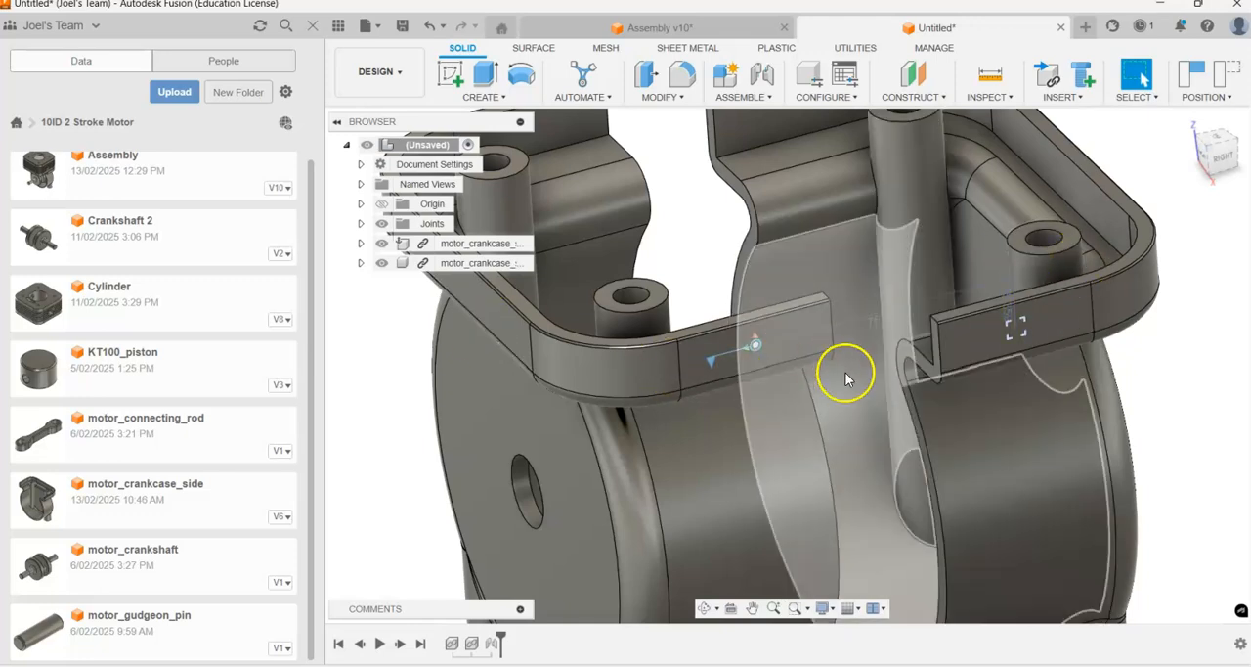
shift+middle_drag(846, 368, 836, 397)
scroll(838, 400, down, 4)
scroll(880, 387, up, 2)
shift+middle_drag(1053, 238, 1056, 224)
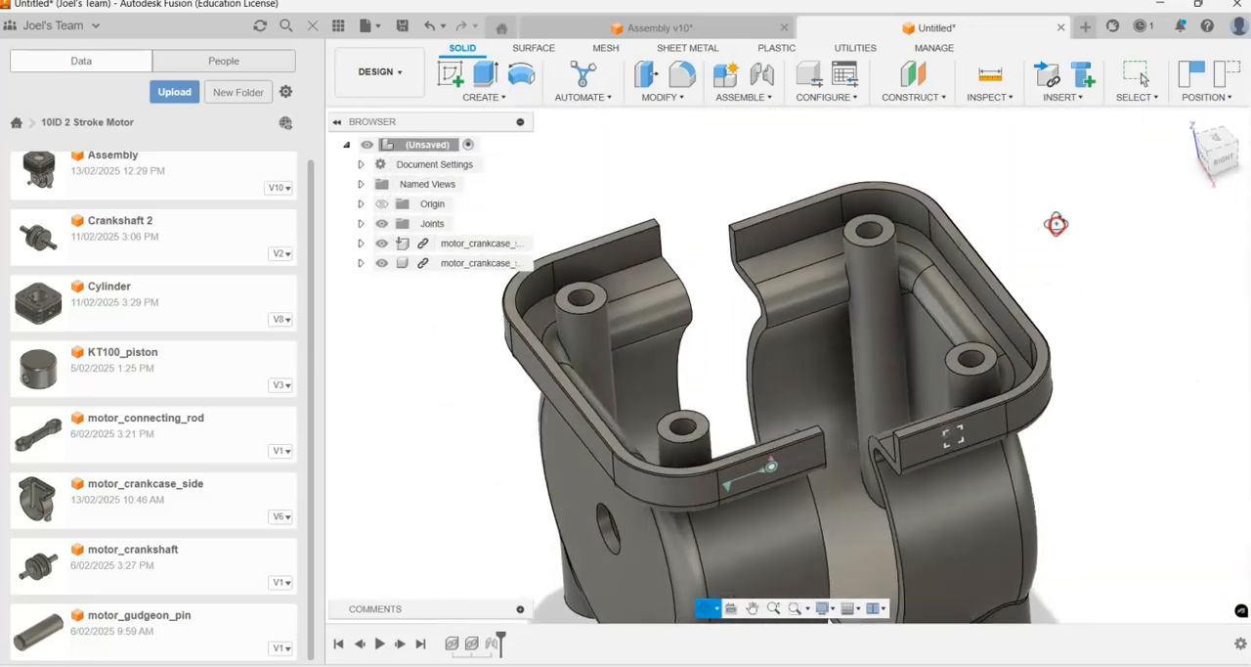
Step: Start a second joint and select the mating edge face of the ungrounded crankcase half as component 1
key(j)
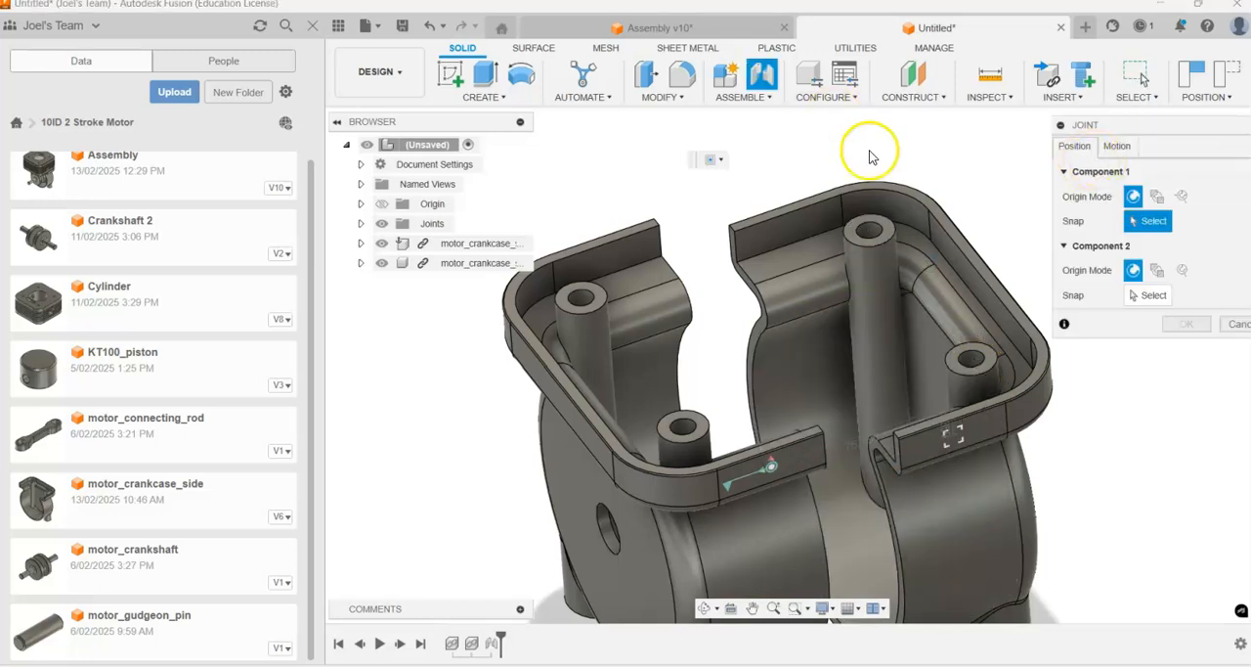
scroll(841, 479, up, 2)
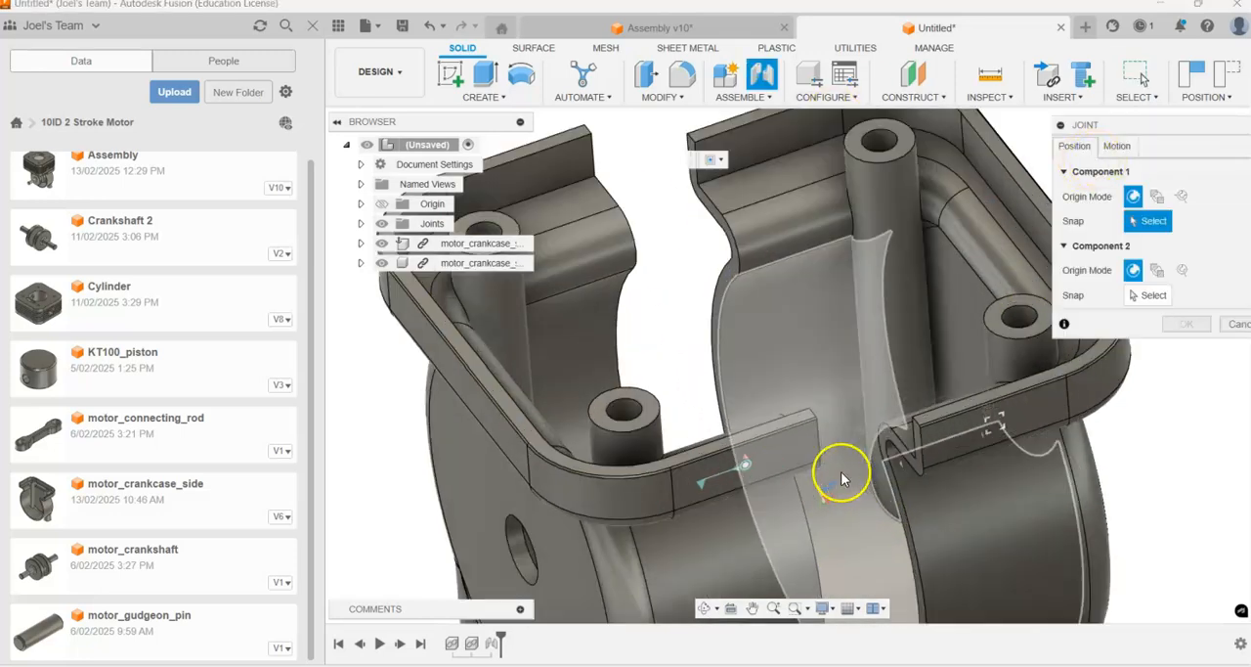
click(816, 377)
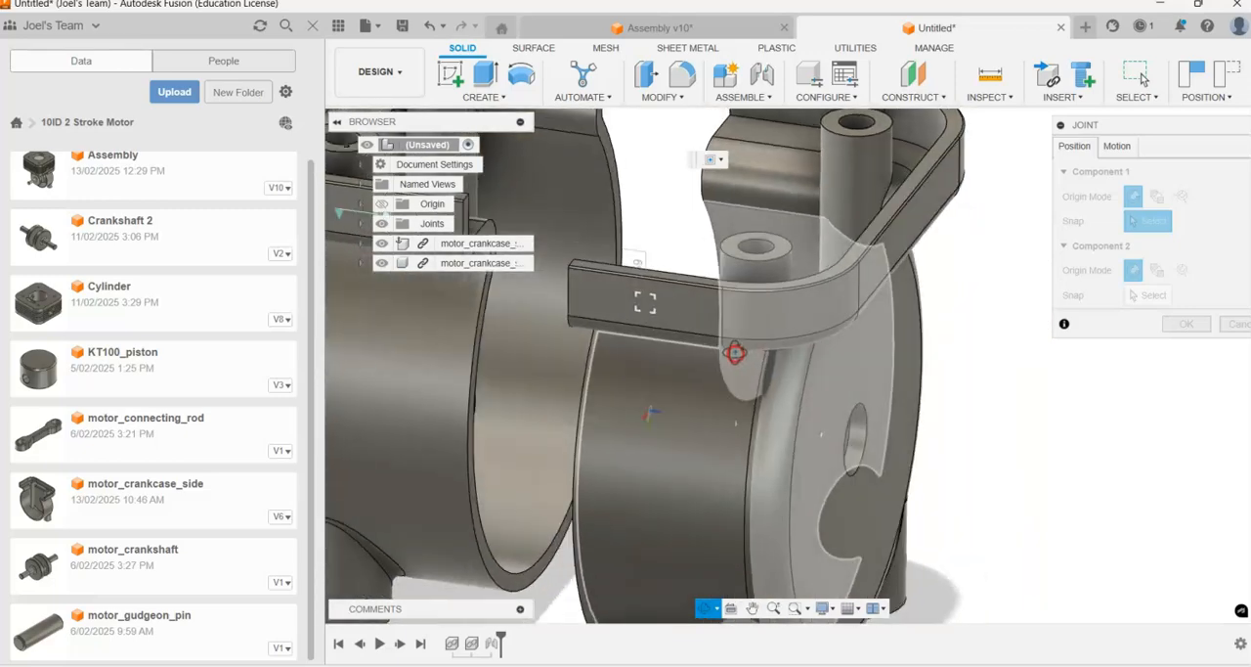
shift+middle_drag(735, 352, 675, 375)
scroll(672, 375, down, 3)
scroll(538, 328, up, 6)
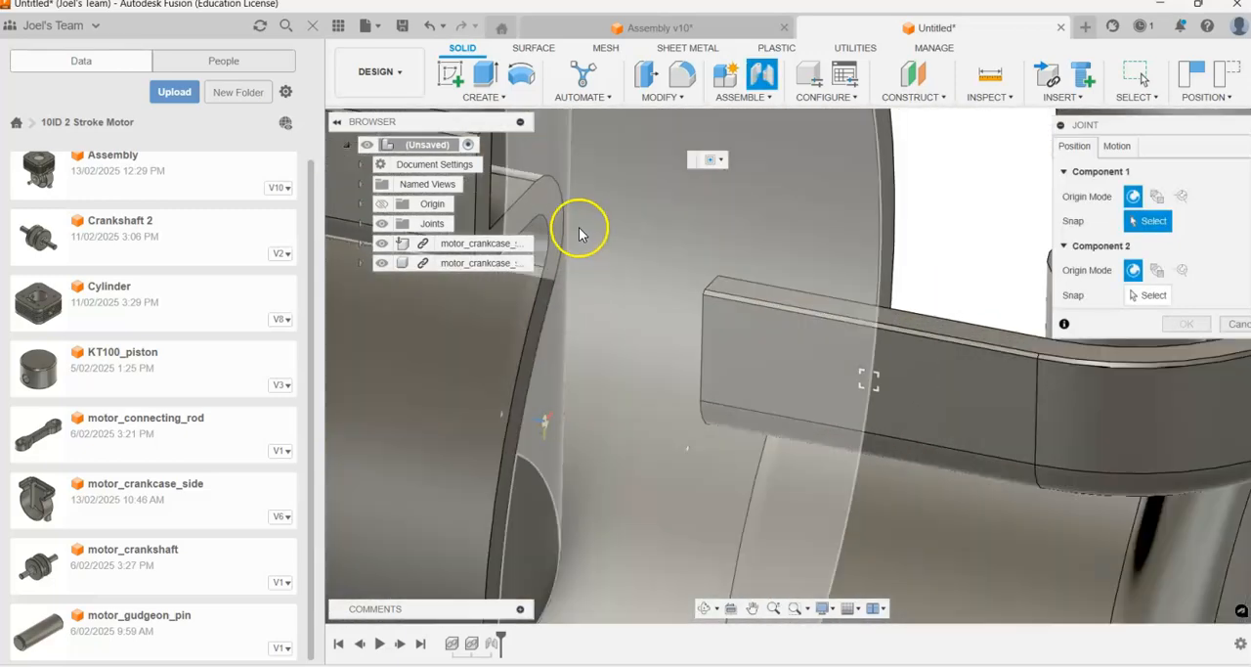
scroll(748, 387, down, 2)
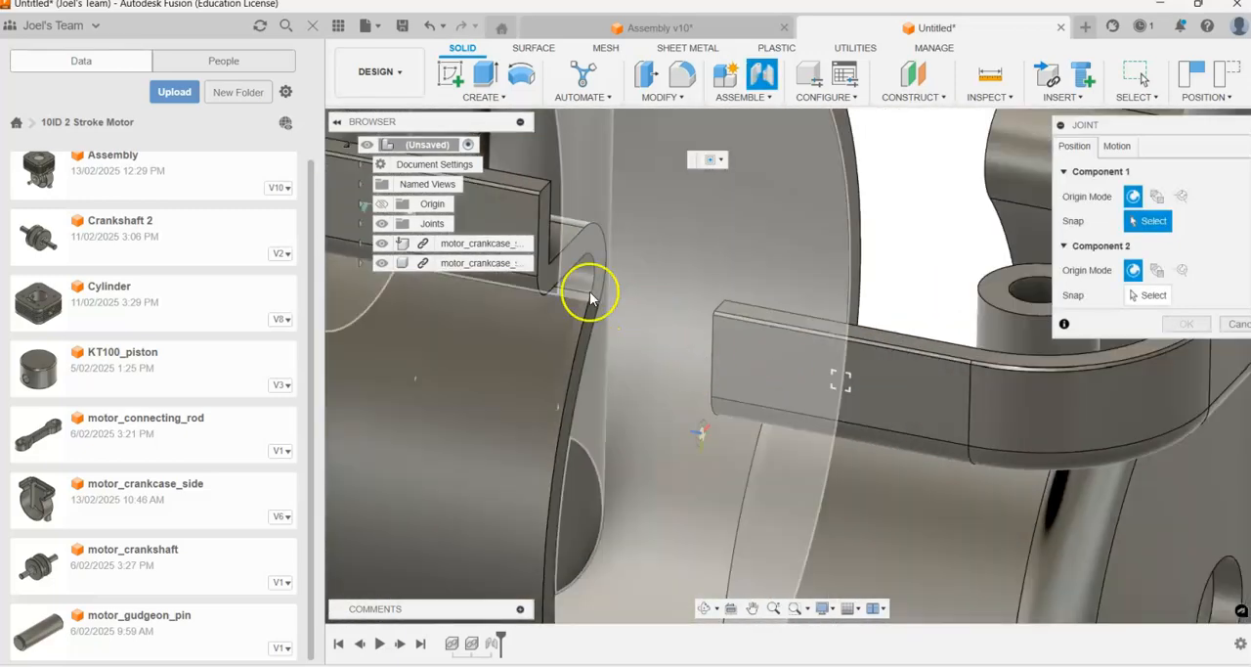
scroll(588, 291, up, 2)
click(582, 250)
scroll(743, 308, down, 5)
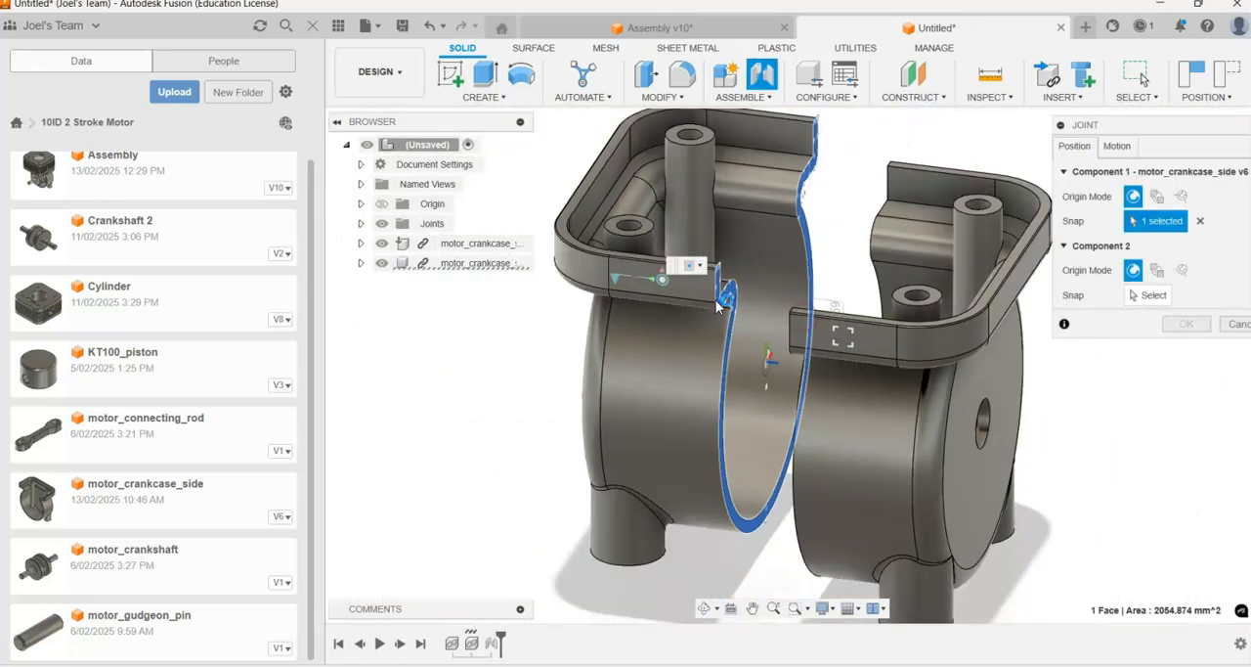
Step: Select the matching mating edge face of the grounded crankcase half as component 2, continuing despite the existing joint between the parts
shift+middle_drag(578, 346, 870, 259)
scroll(870, 259, up, 6)
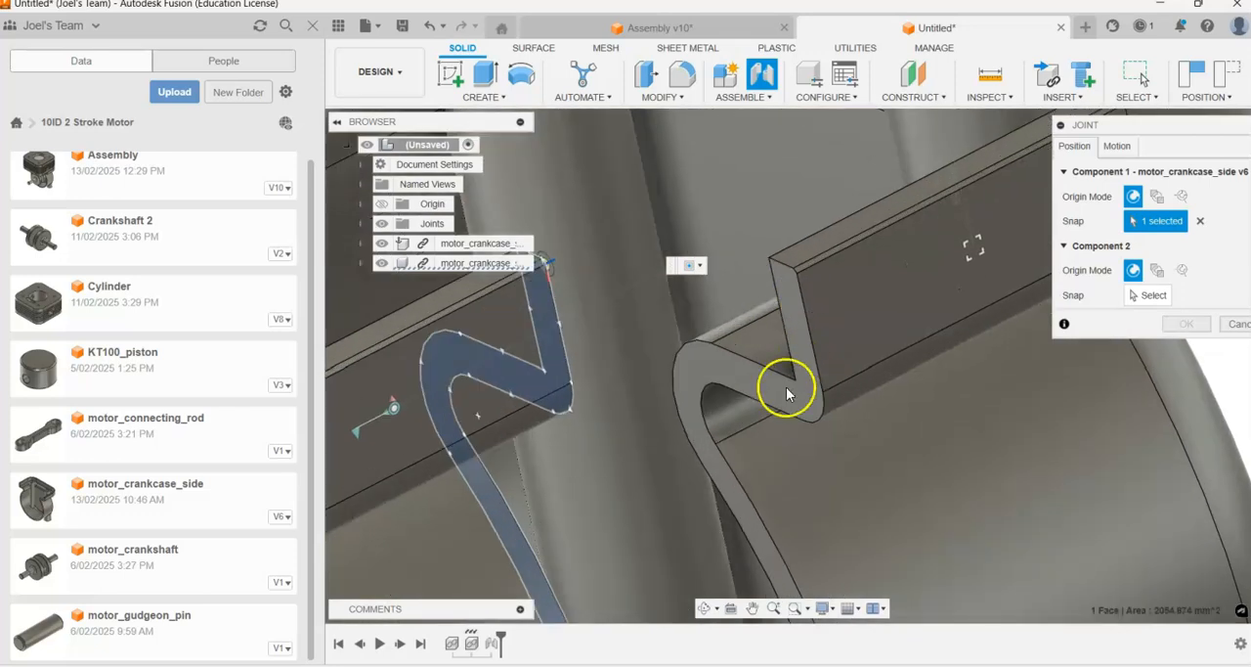
click(1134, 270)
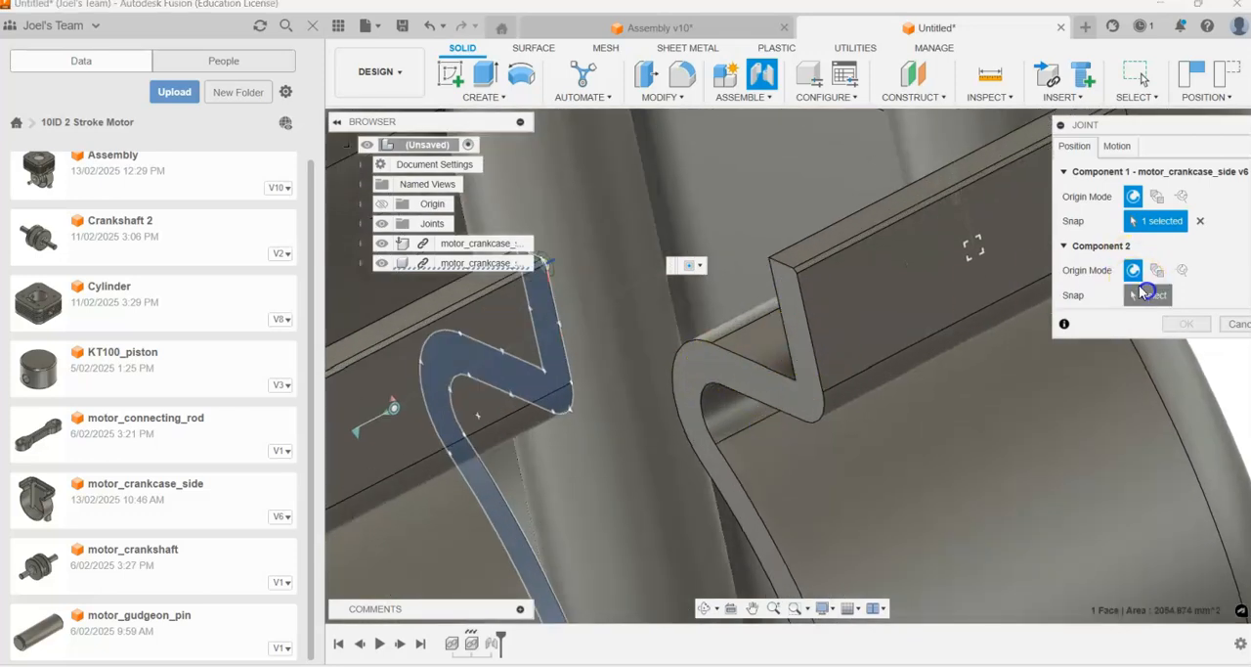
click(709, 369)
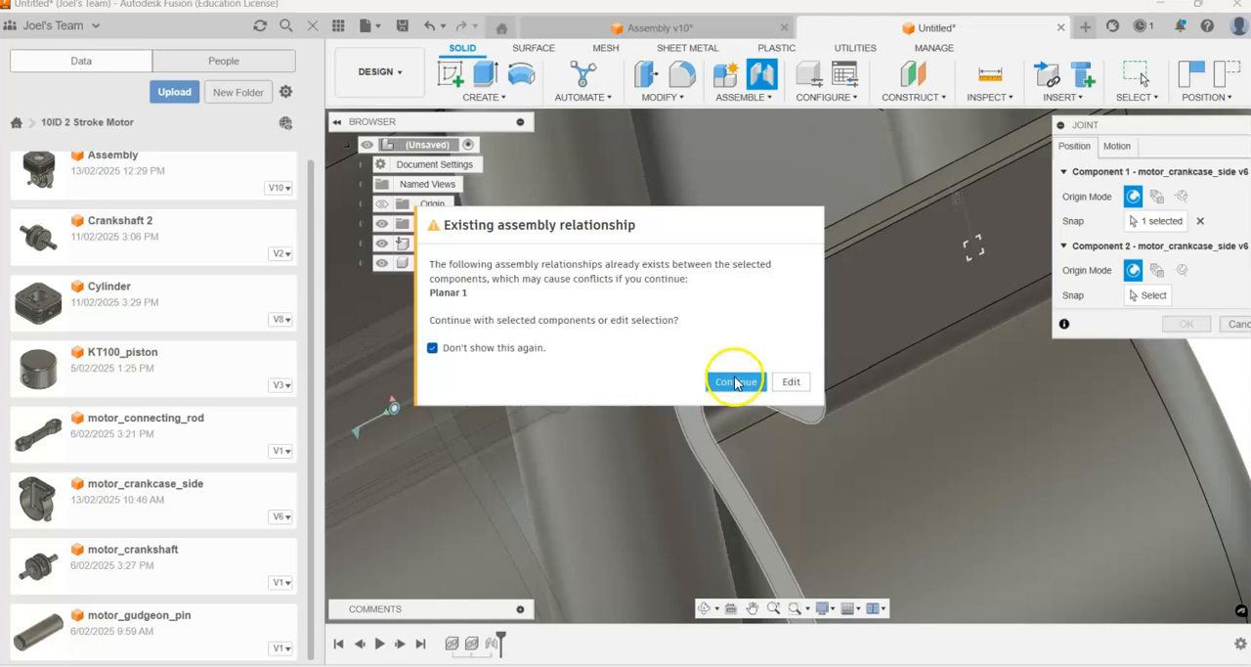
click(735, 382)
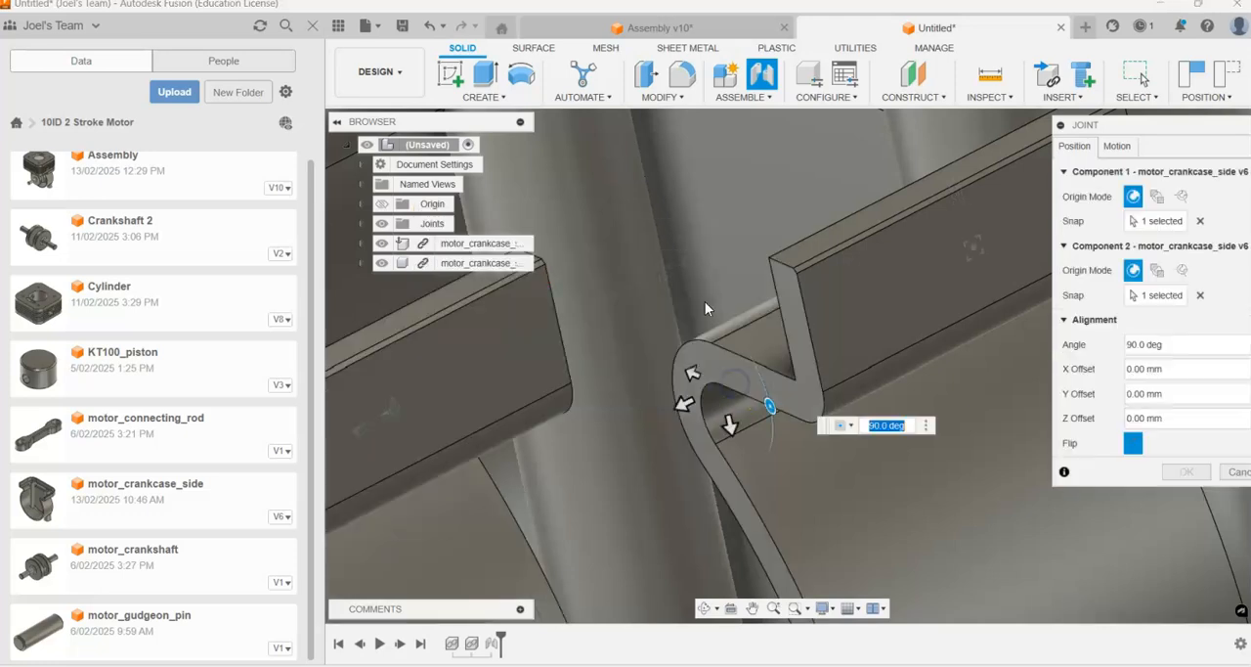
Step: Compare the flipped and unflipped alignment, keep it flipped, and create the second planar joint between the crankcase halves
scroll(645, 343, down, 5)
shift+middle_drag(645, 344, 754, 422)
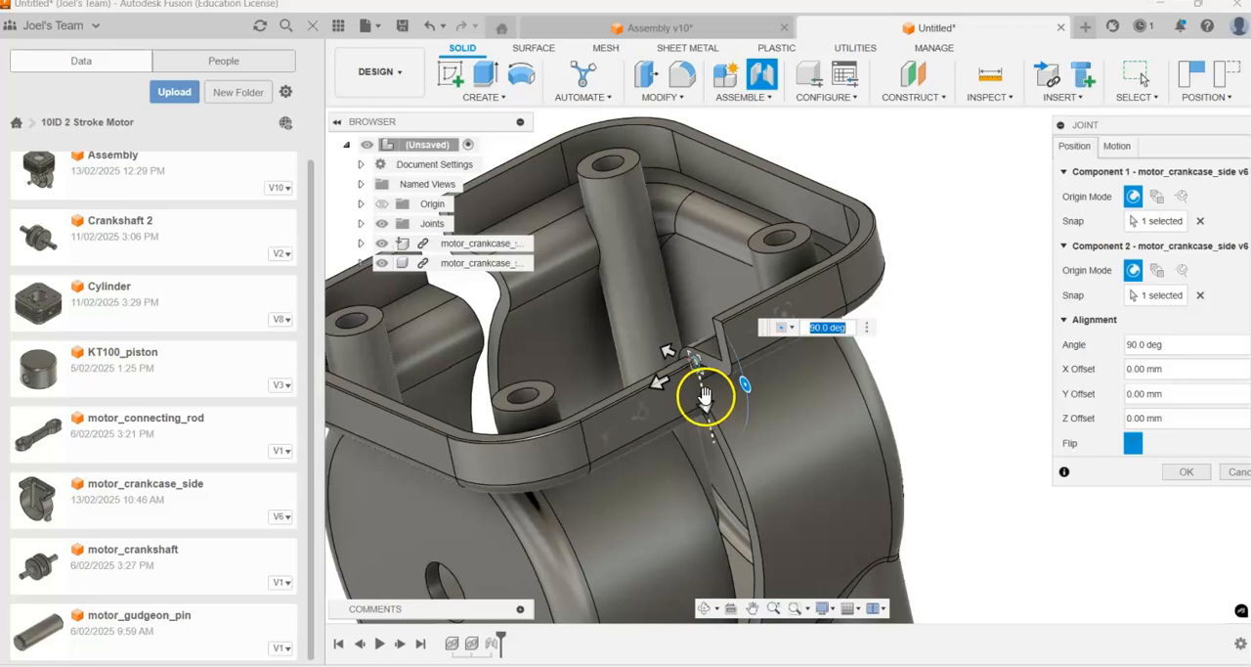
mouse_move(704, 395)
shift+middle_down()
mouse_move(645, 413)
mouse_move(651, 343)
mouse_move(682, 408)
mouse_move(734, 365)
mouse_move(718, 377)
shift+middle_up()
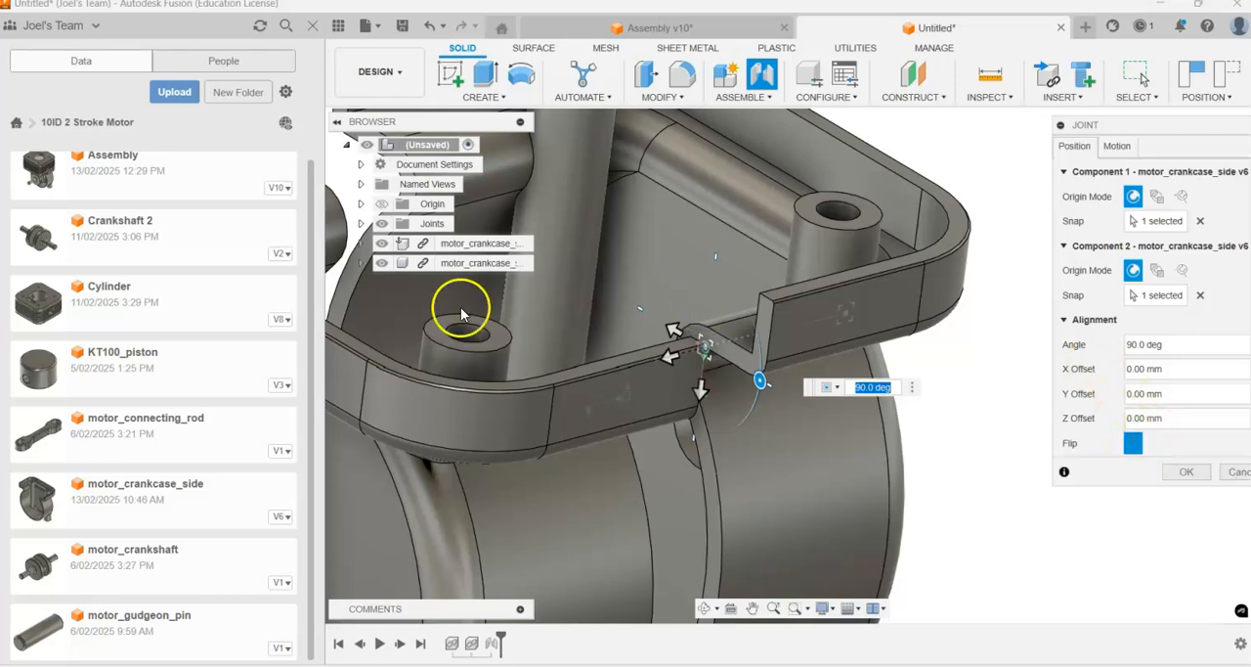
click(1131, 443)
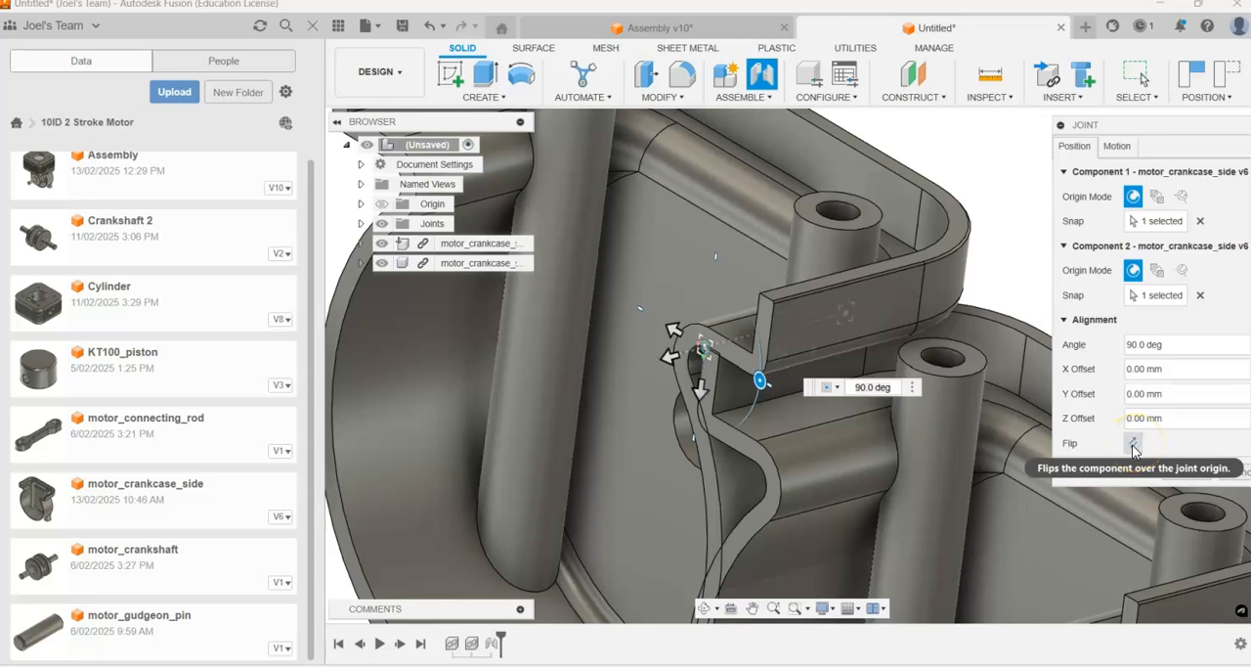
click(1132, 445)
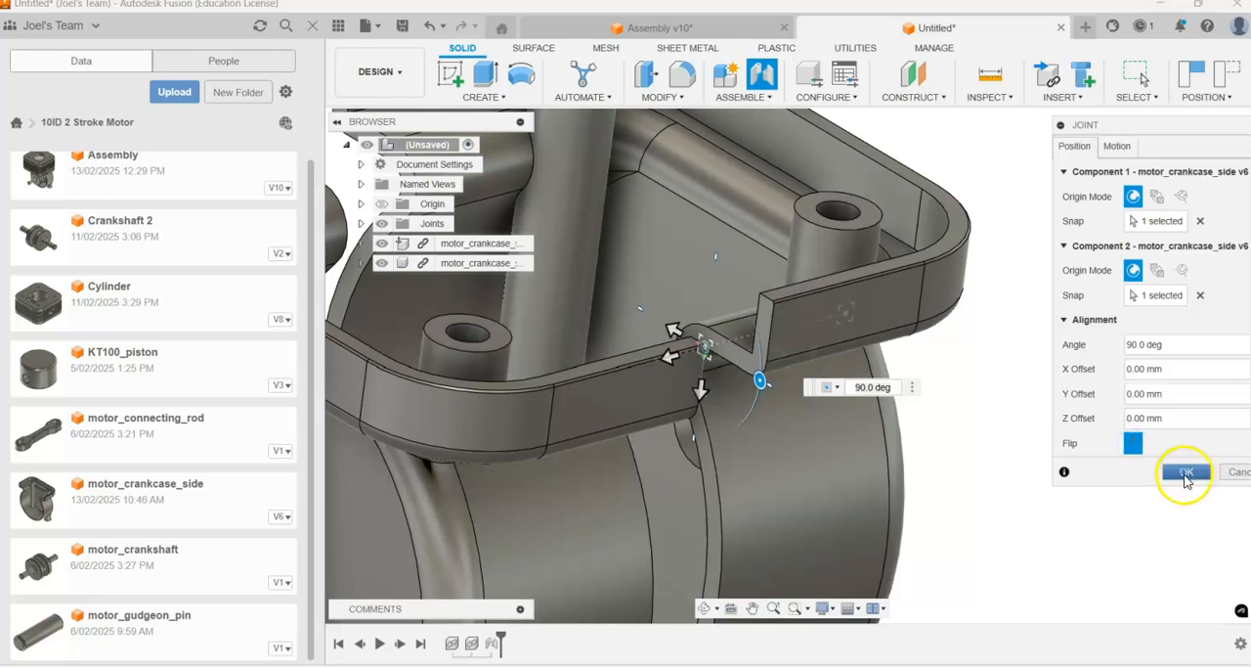
click(1186, 473)
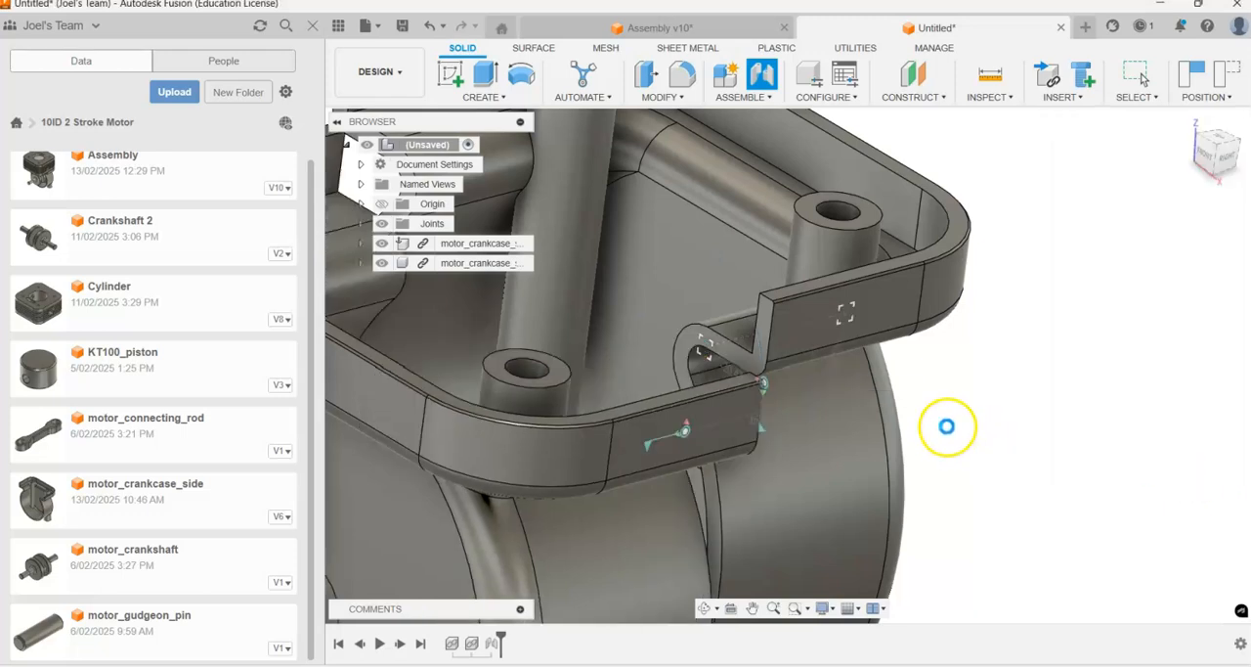
Step: Slide the ungrounded crankcase half along the mating faces to test which freedom remains after the second joint
scroll(930, 356, down, 5)
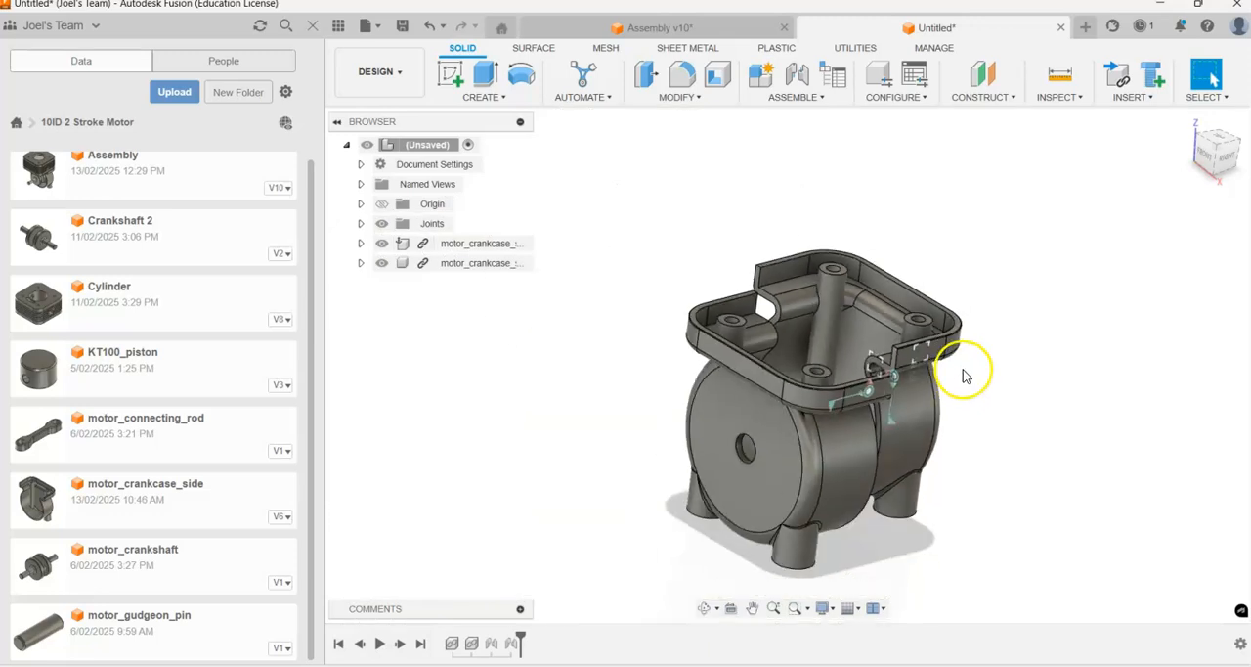
shift+middle_drag(919, 363, 736, 452)
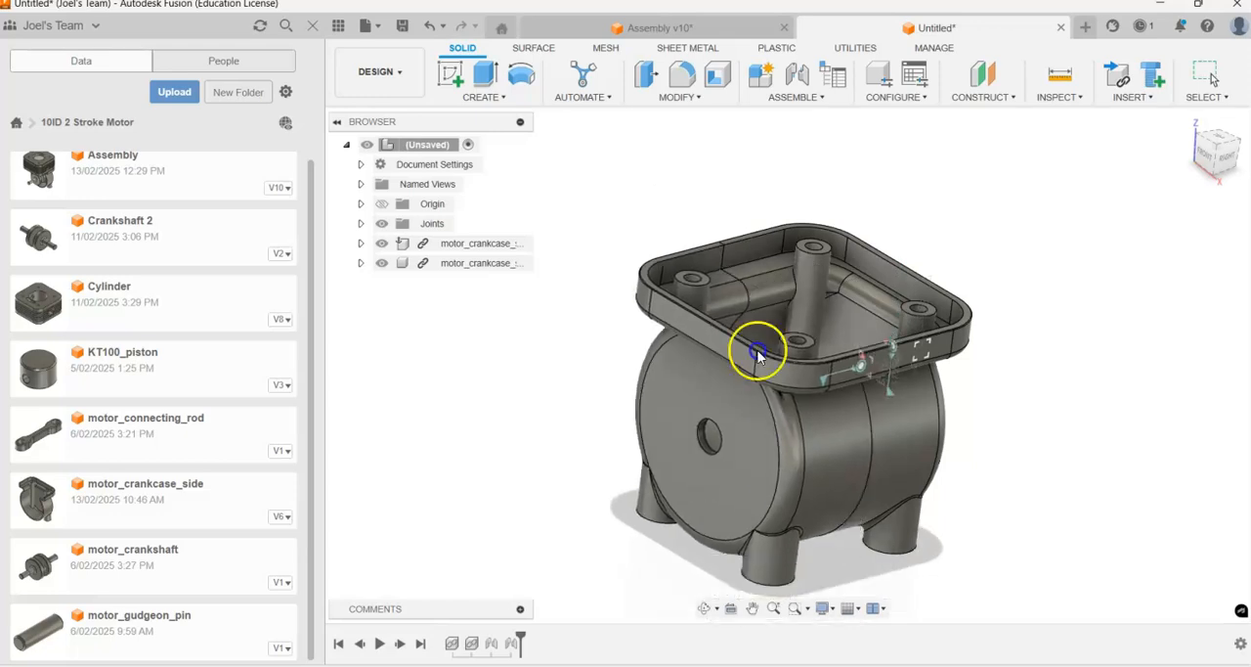
scroll(911, 469, up, 3)
drag(743, 349, 731, 463)
click(1146, 377)
Step: Start a third joint between the top rim faces of the ungrounded and grounded crankcase halves
key(j)
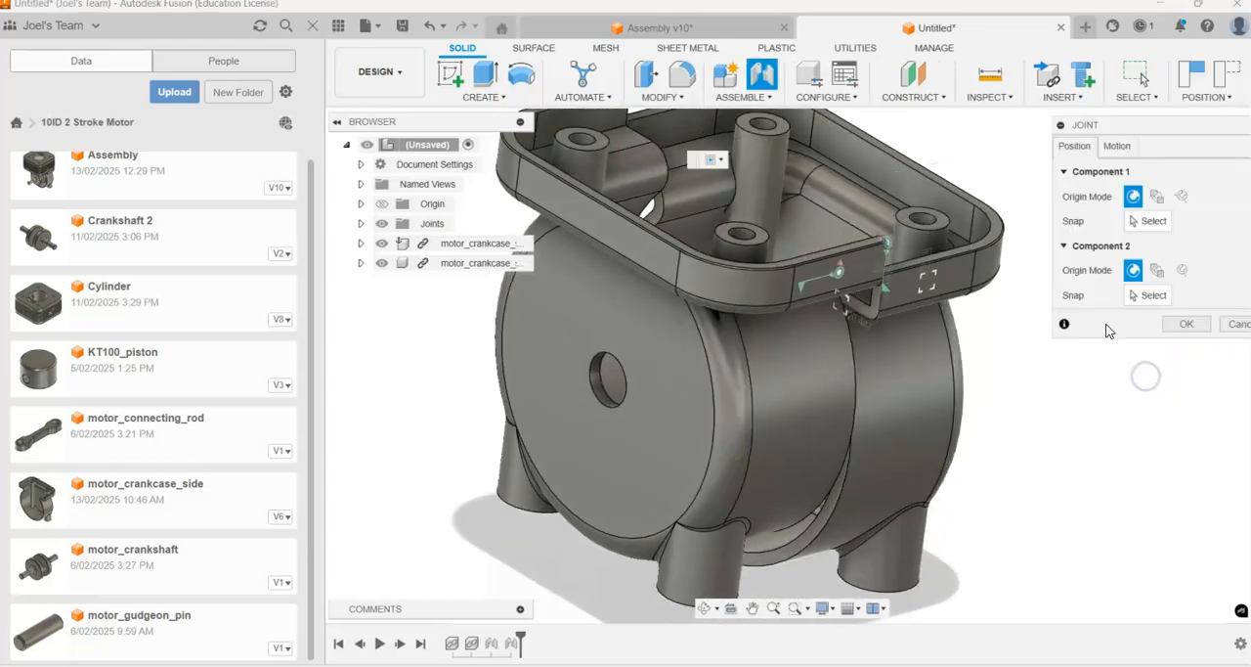
scroll(966, 234, up, 10)
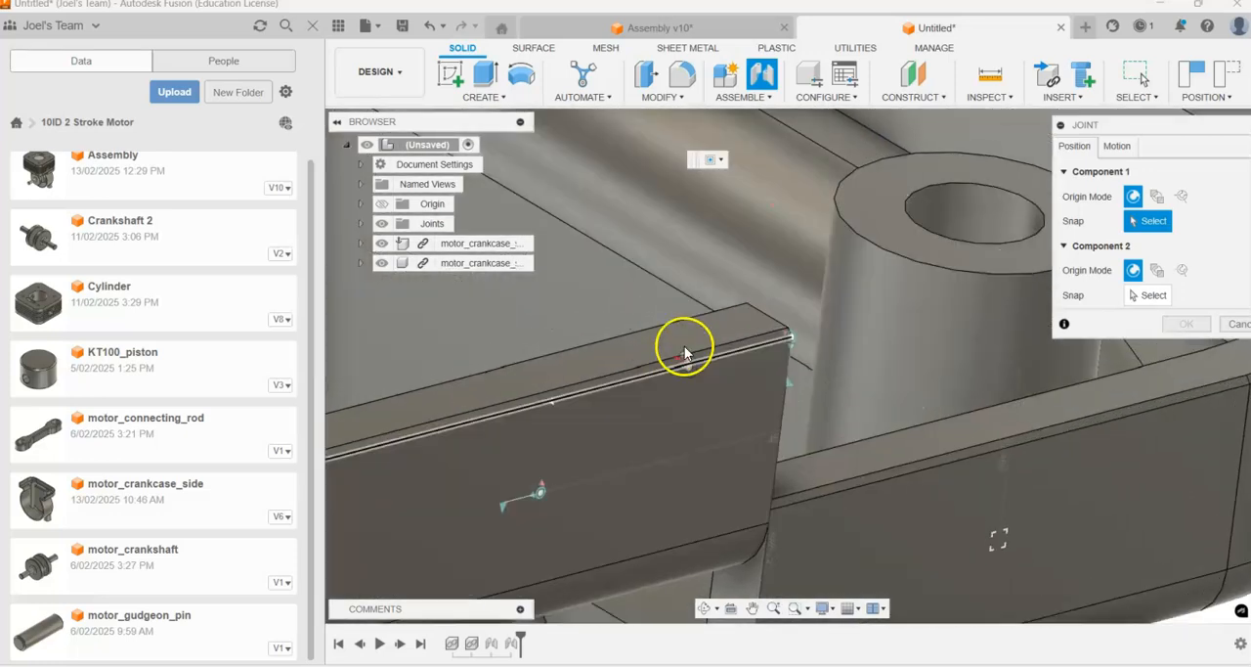
click(660, 348)
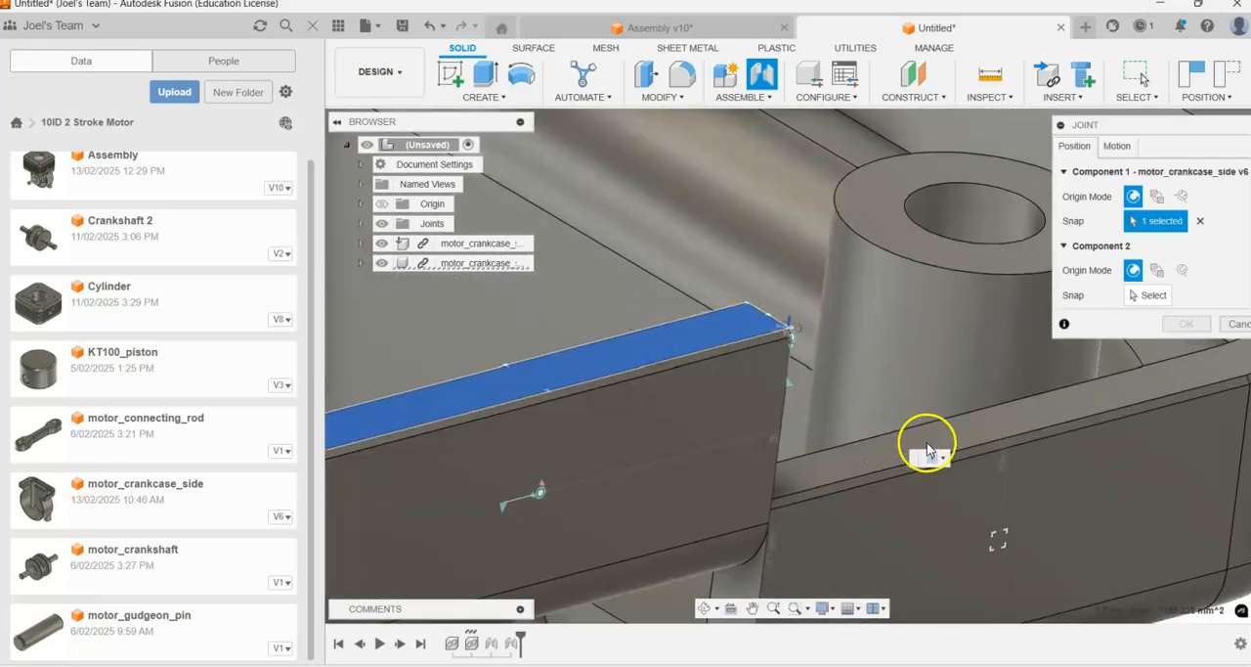
click(868, 456)
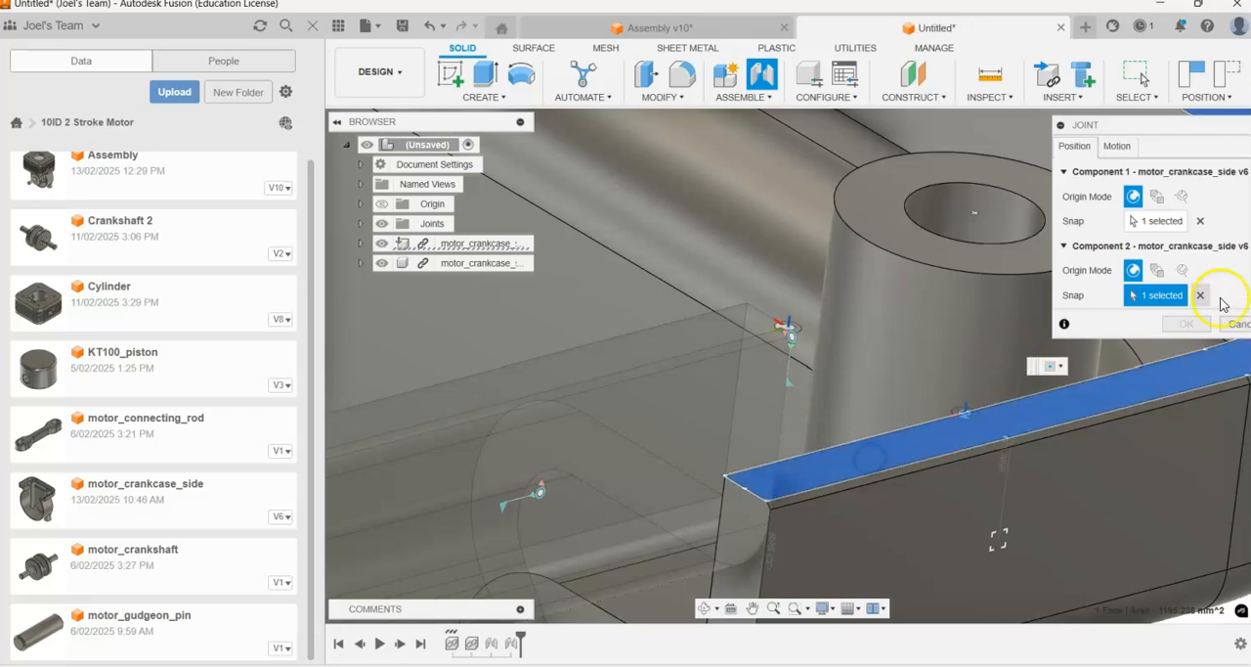
scroll(948, 401, down, 5)
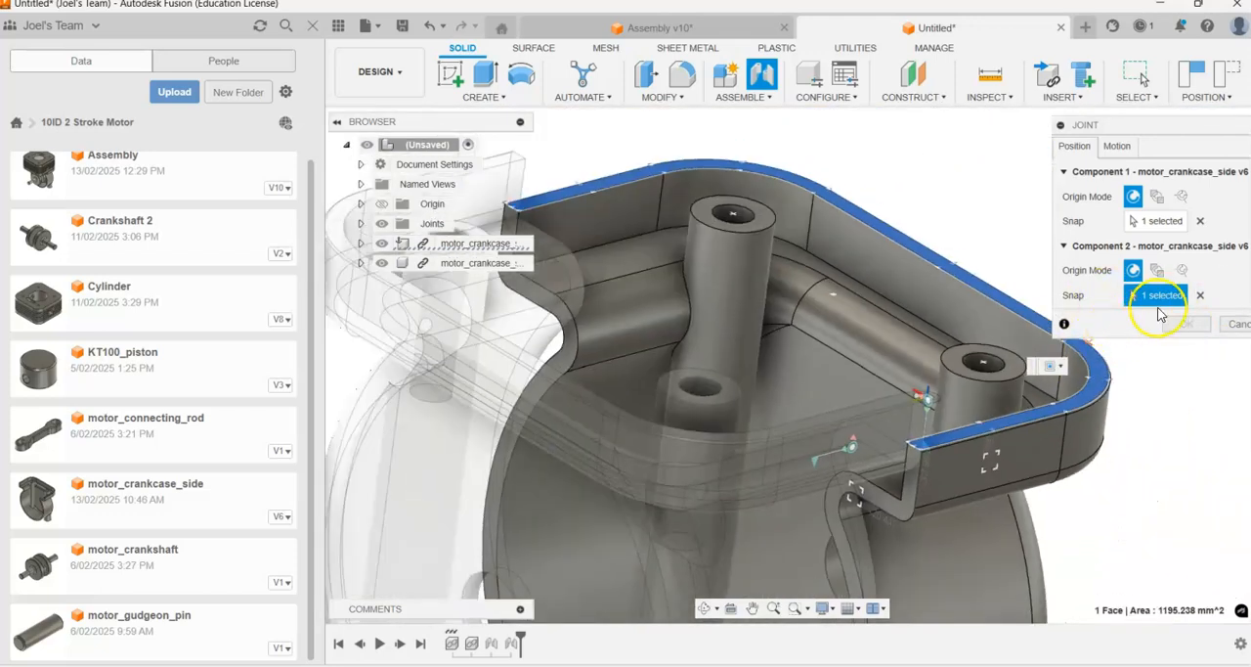
click(1159, 296)
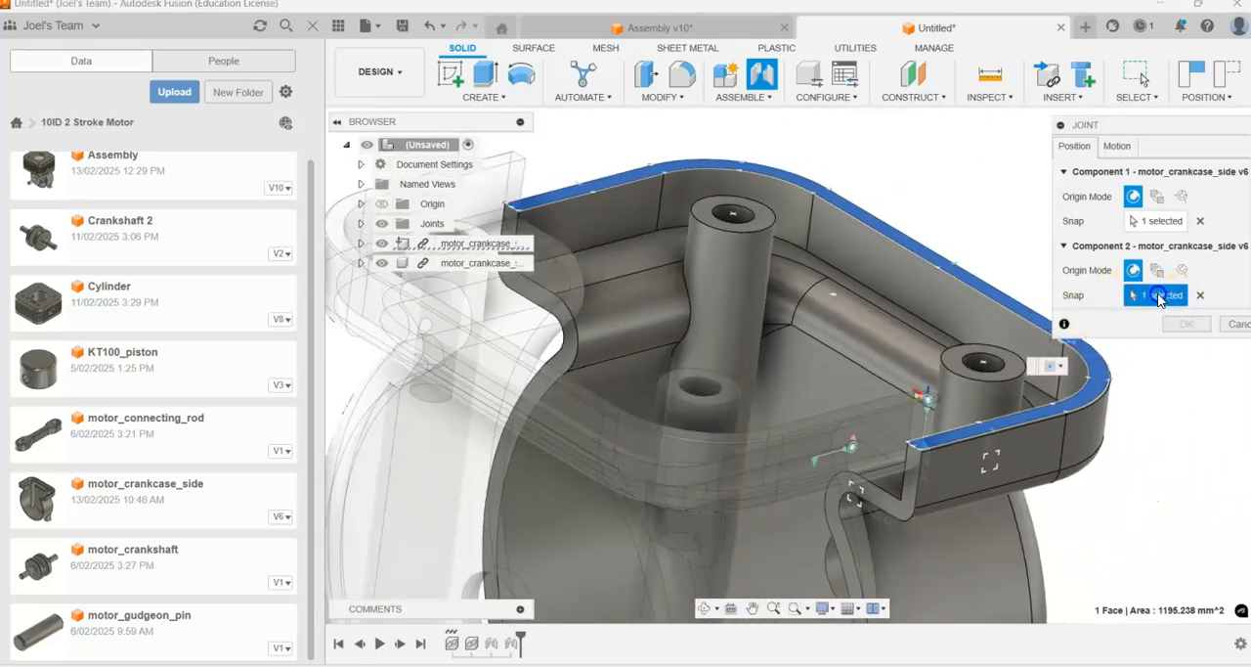
Step: Flip the third joint's alignment so both crankcase halves stand upright, and create the planar joint
scroll(939, 389, up, 5)
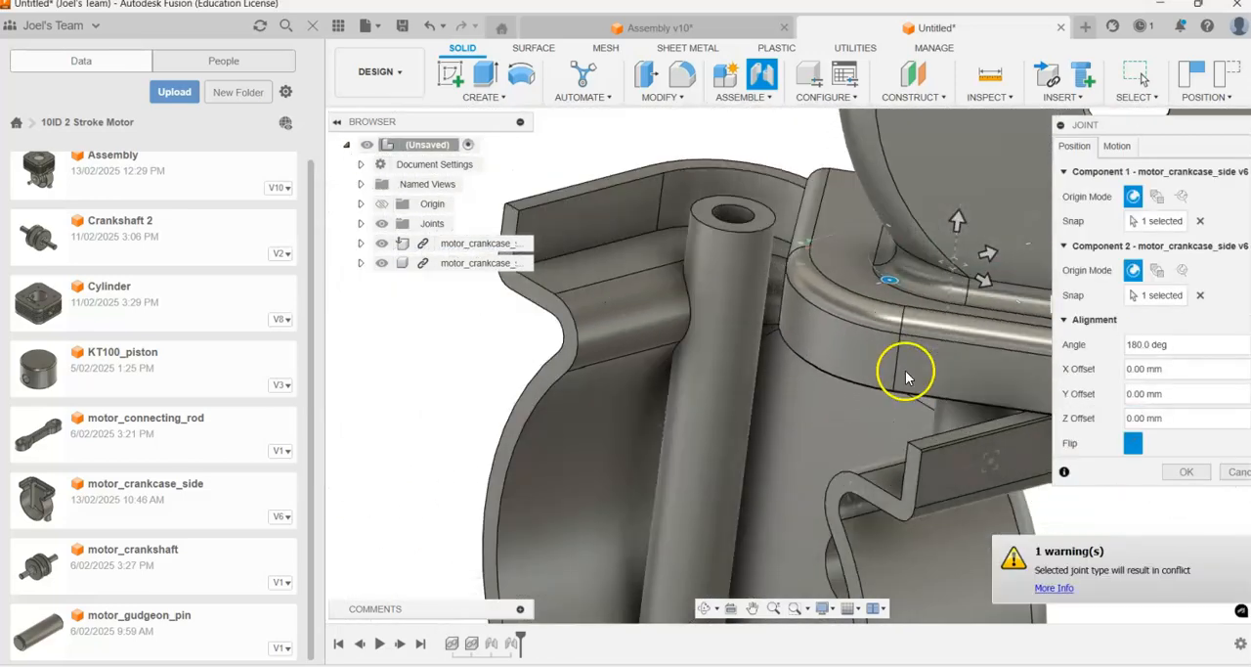
scroll(902, 365, down, 3)
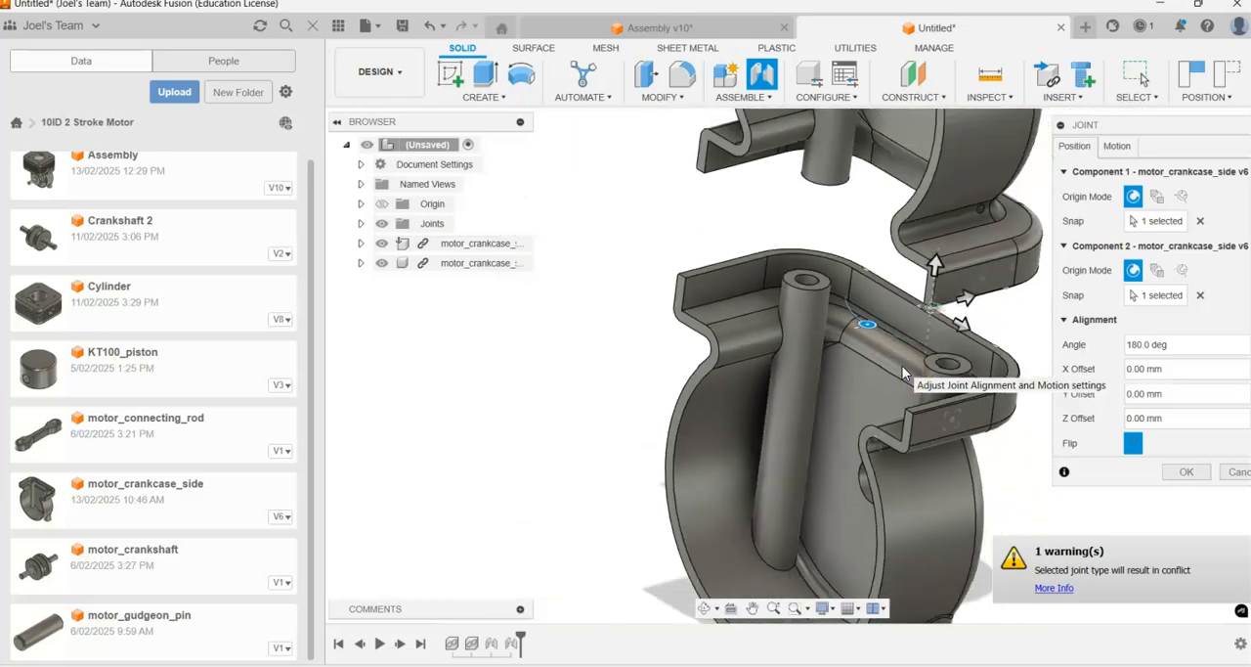
click(1144, 450)
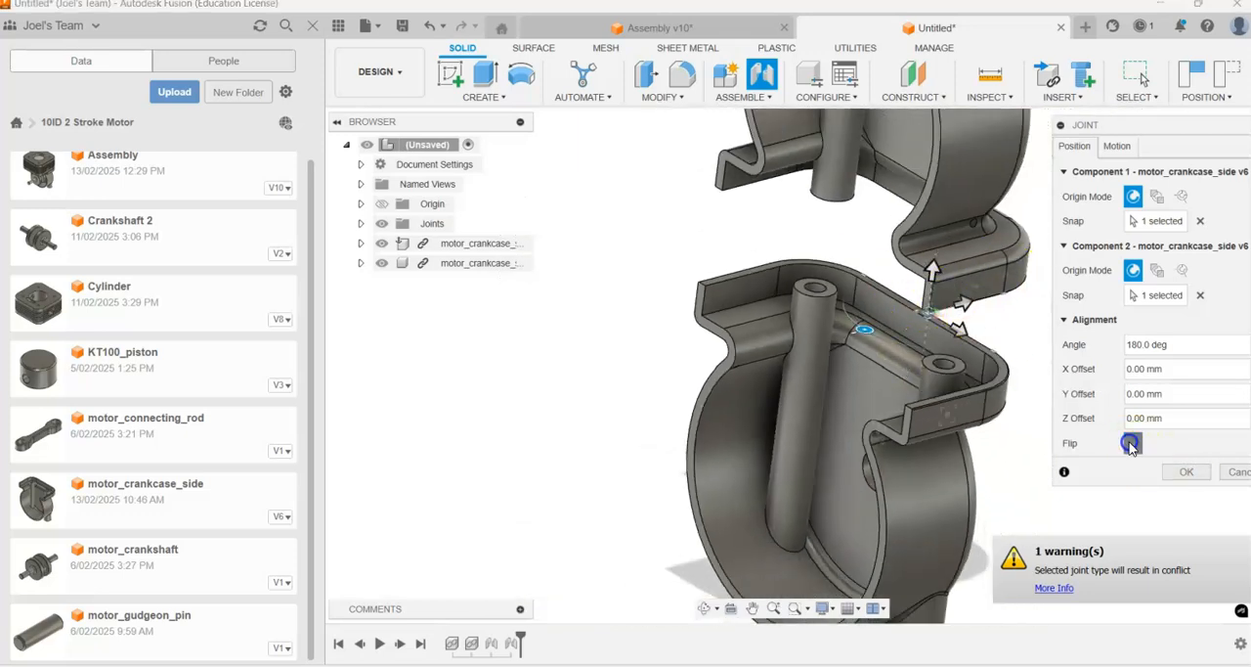
shift+middle_drag(897, 253, 1082, 316)
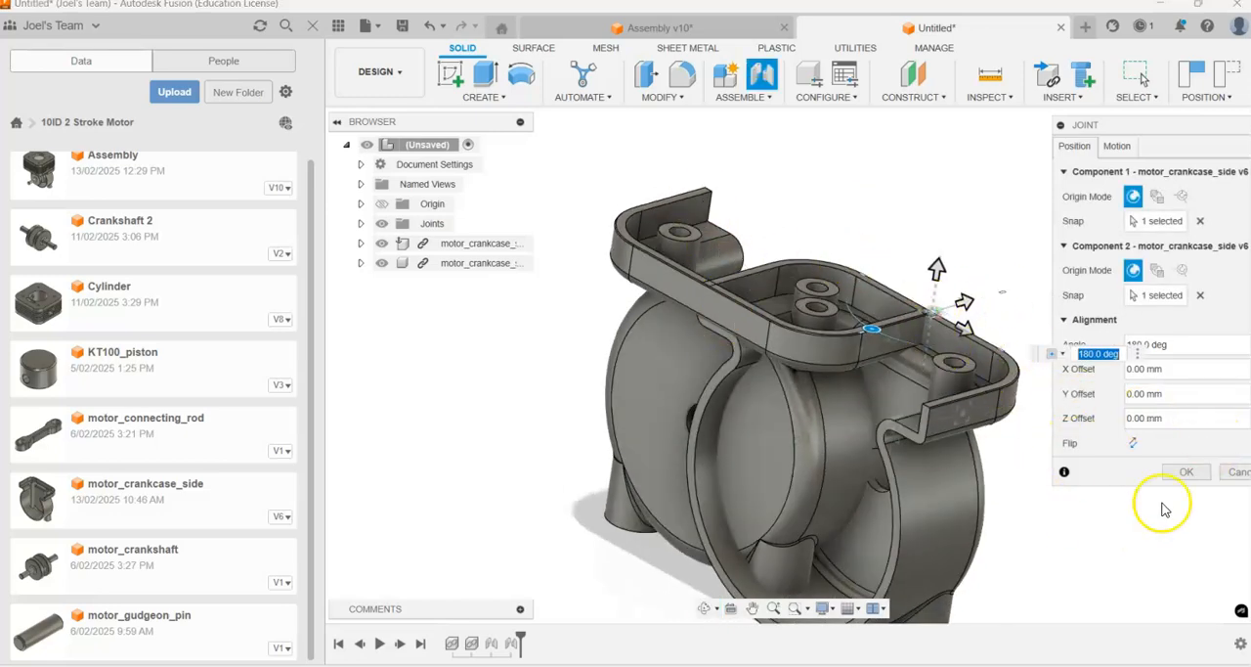
click(1183, 473)
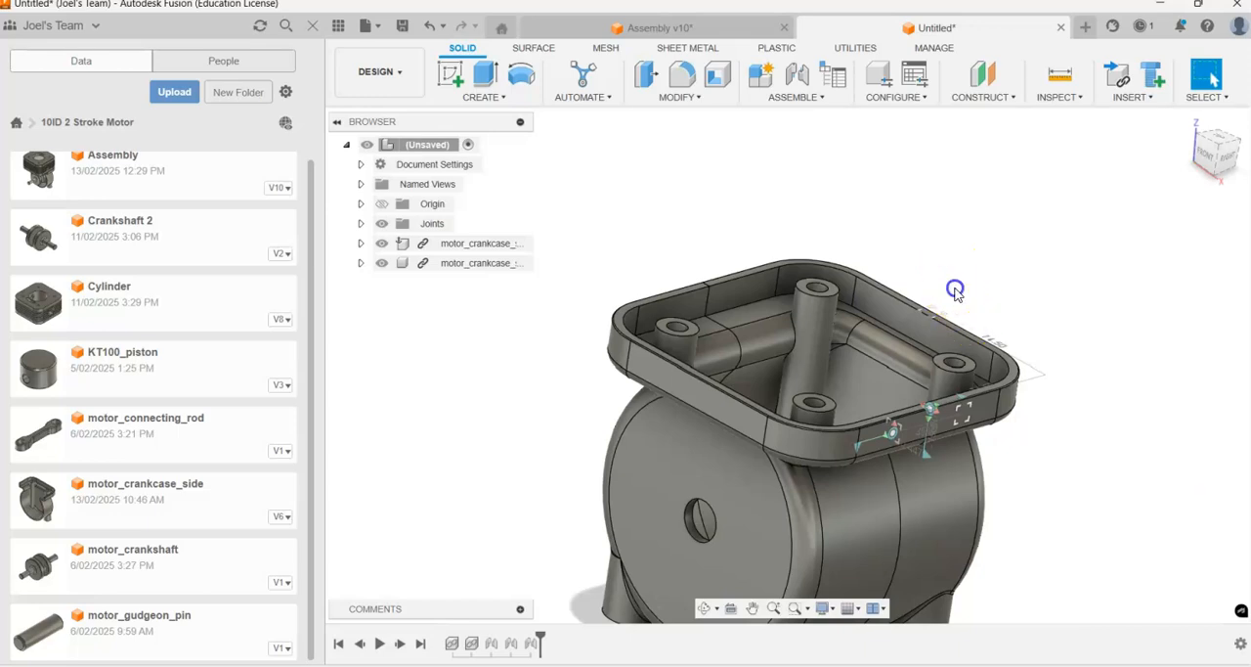
Step: Try moving the crankcase halves and examine the joined crankcase from several sides to check how the joints hold
scroll(958, 531, down, 2)
scroll(958, 531, up, 4)
shift+middle_drag(1025, 363, 798, 481)
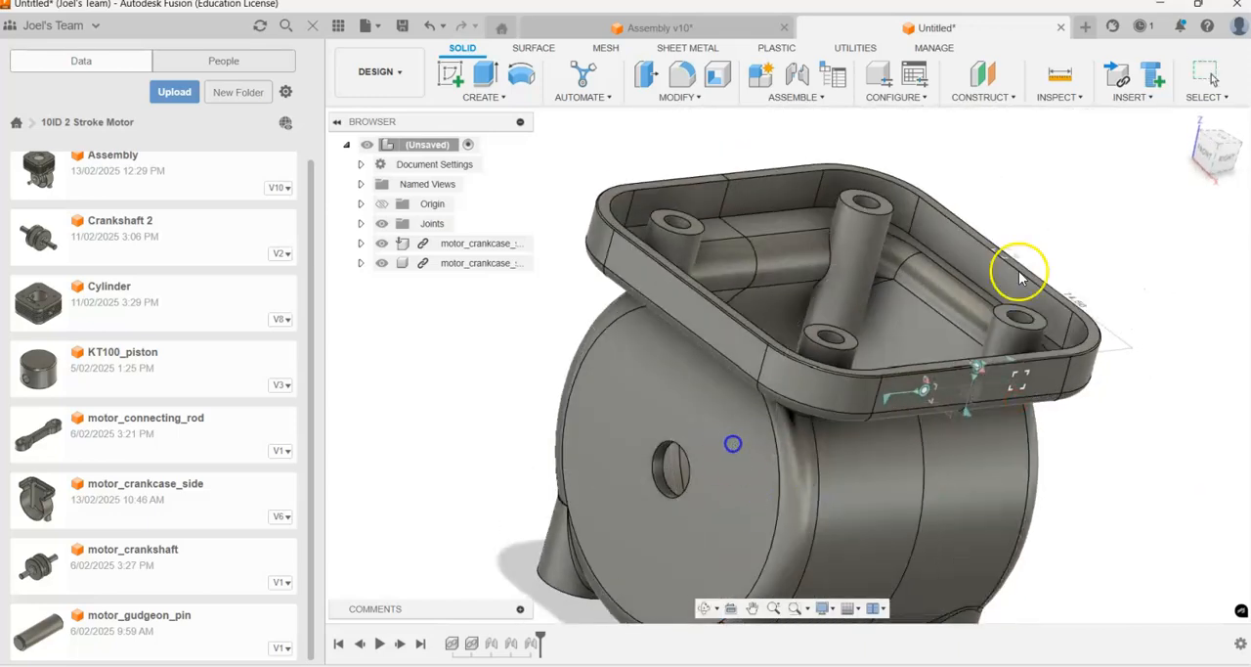
scroll(1021, 313, down, 3)
shift+middle_drag(945, 293, 1028, 405)
scroll(974, 374, up, 5)
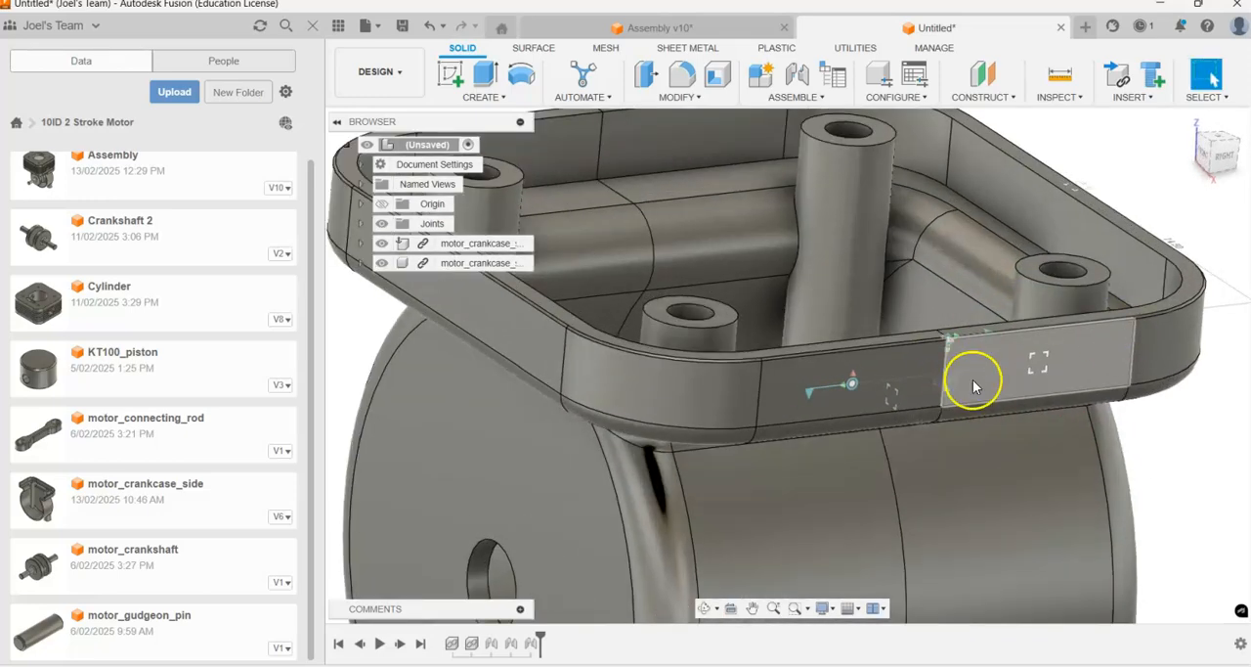
scroll(941, 384, down, 6)
shift+middle_drag(941, 401, 960, 379)
scroll(1030, 545, up, 4)
shift+middle_drag(963, 450, 965, 421)
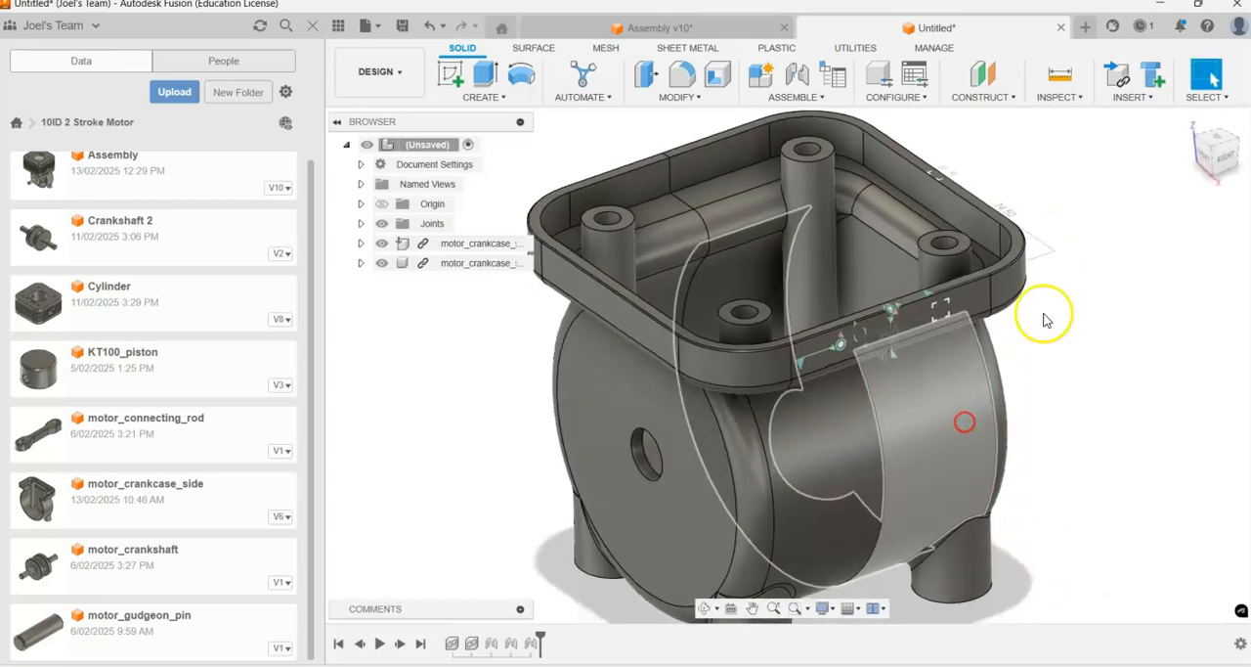
shift+middle_drag(786, 366, 784, 371)
scroll(784, 370, down, 4)
Step: Insert Crankshaft 2 into the design and move it 170 mm along Y, clear of the crankcase
shift+middle_drag(702, 215, 699, 215)
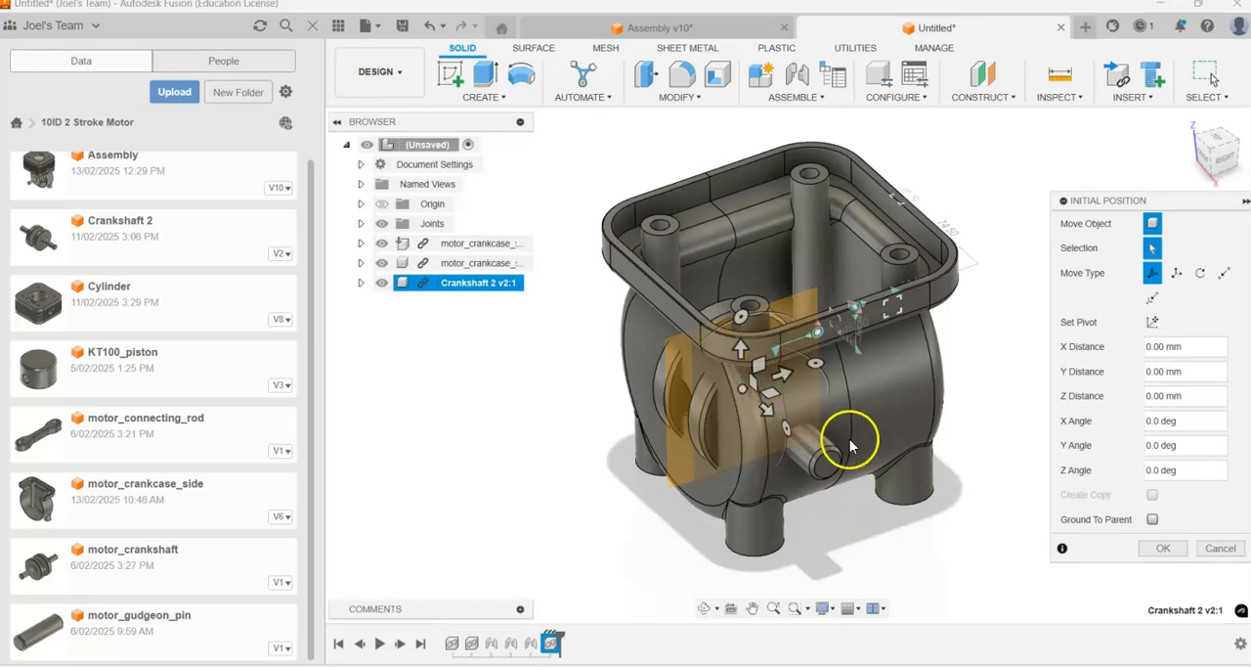
scroll(802, 421, down, 1)
scroll(807, 399, up, 2)
shift+middle_drag(810, 391, 833, 408)
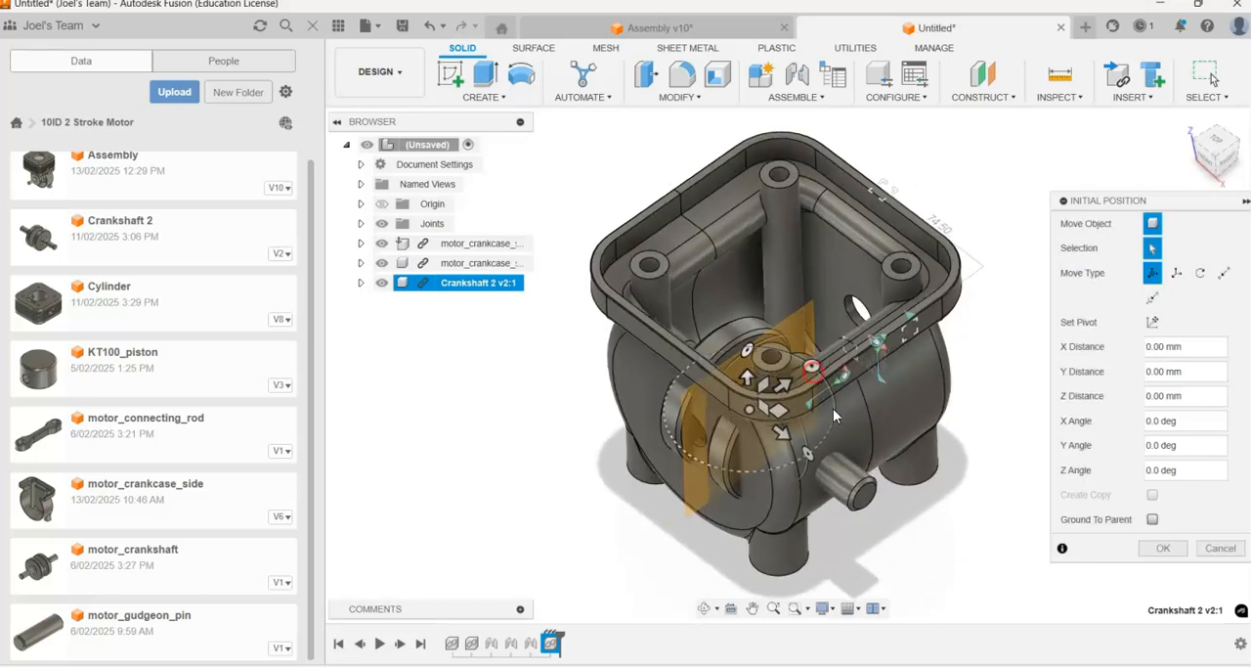
drag(852, 346, 896, 459)
drag(780, 381, 888, 215)
scroll(891, 218, down, 3)
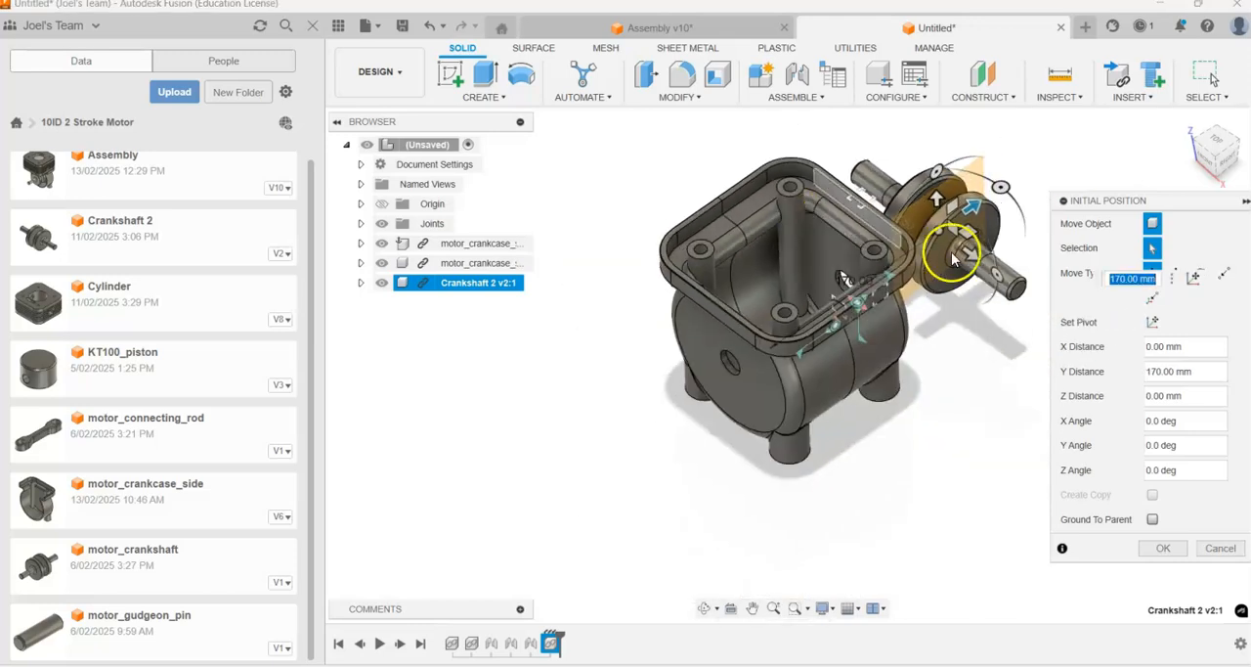
Step: Turn the crankshaft so its shaft points towards the crankcase hole, shift it 40 mm along X, and accept its initial position
scroll(962, 205, up, 2)
drag(991, 232, 871, 232)
click(993, 232)
drag(964, 250, 1009, 223)
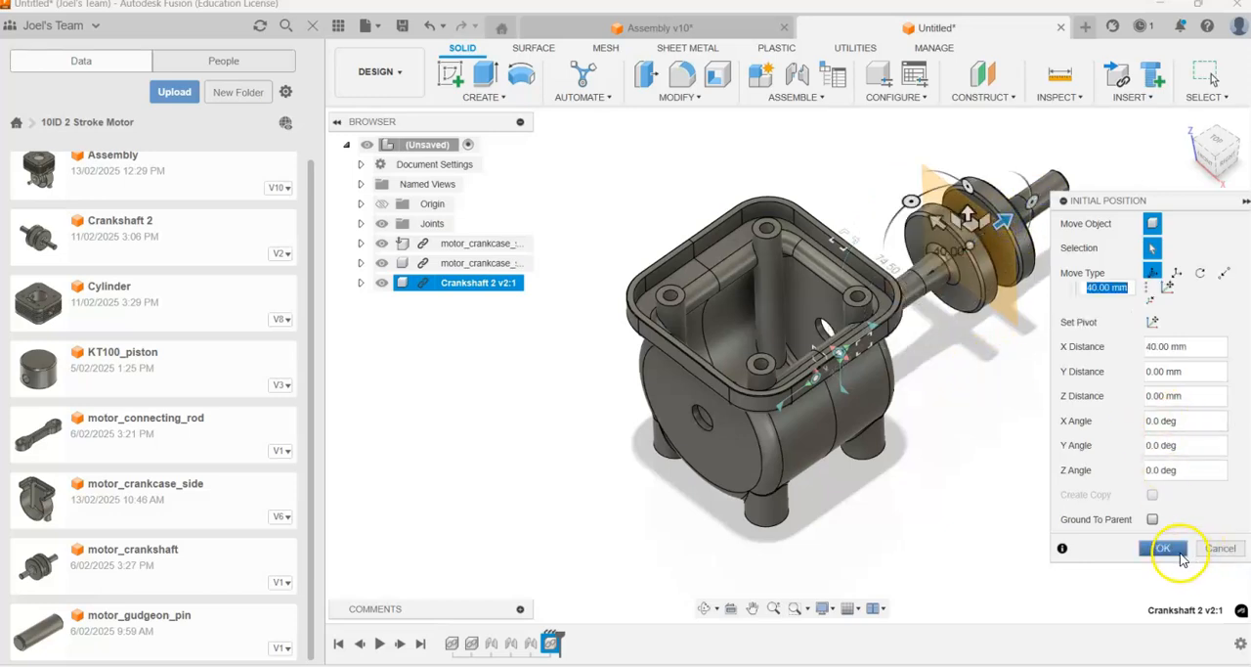
click(1175, 554)
click(1051, 319)
Step: Examine the shaft holes in the crankcase sides and the crankshaft's shaft to plan how they fit together
scroll(1062, 273, down, 2)
scroll(1036, 262, up, 4)
shift+middle_drag(1016, 251, 938, 294)
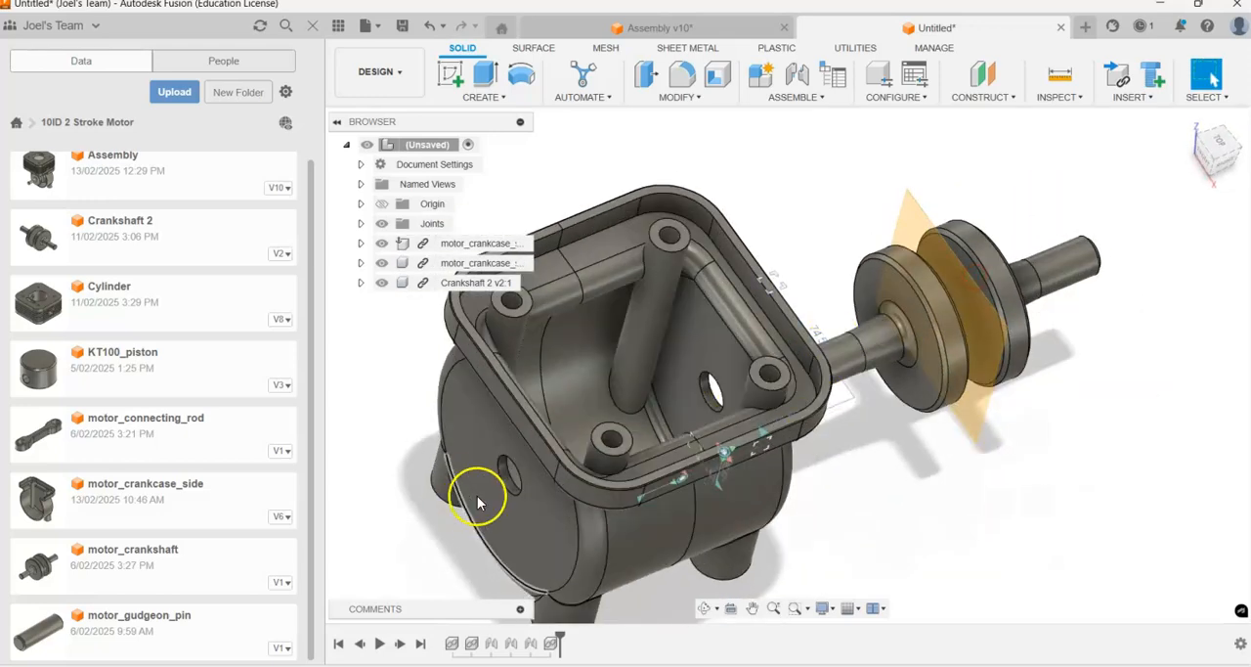
scroll(407, 504, up, 3)
scroll(777, 349, up, 2)
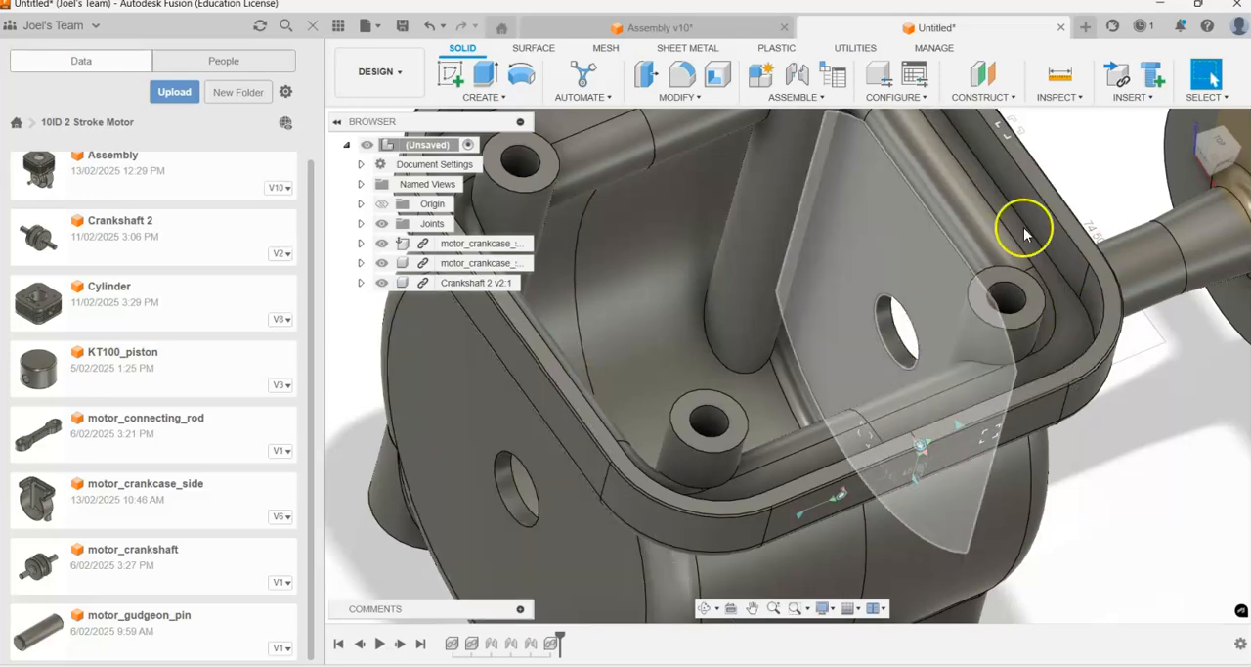
scroll(1115, 259, down, 5)
scroll(1124, 249, up, 5)
drag(1169, 220, 1168, 182)
scroll(1119, 180, down, 4)
scroll(1115, 172, up, 3)
shift+middle_drag(1114, 169, 1106, 136)
scroll(1134, 205, down, 5)
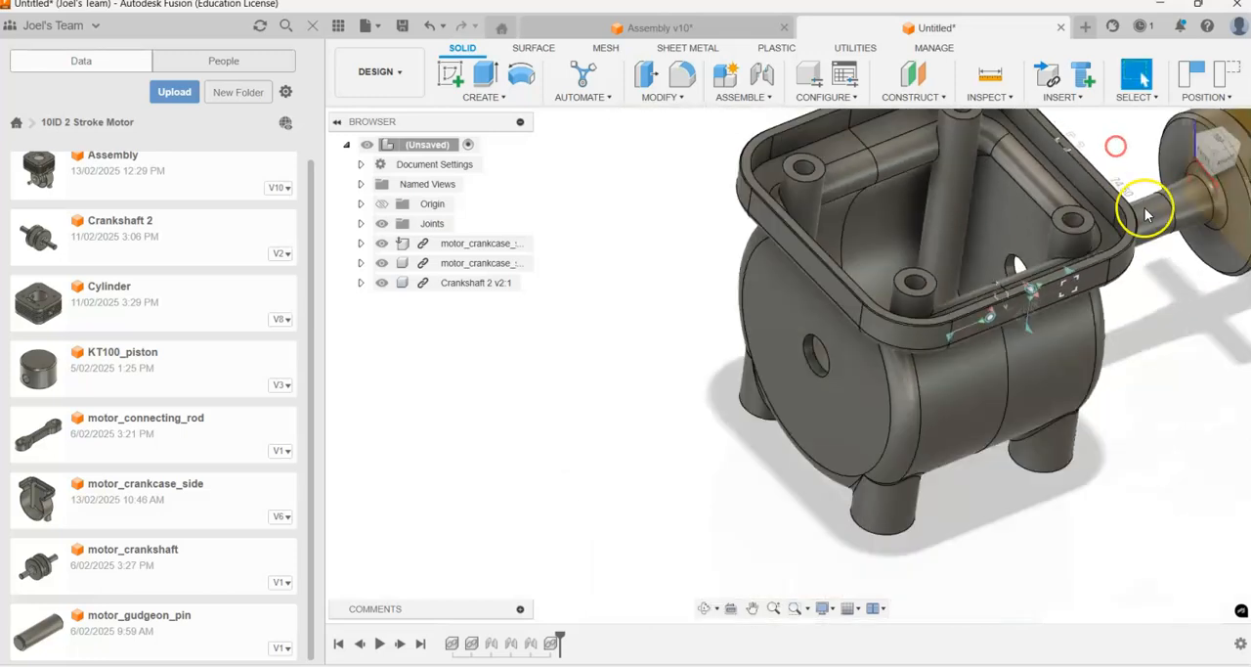
scroll(1076, 205, up, 3)
scroll(1070, 181, down, 3)
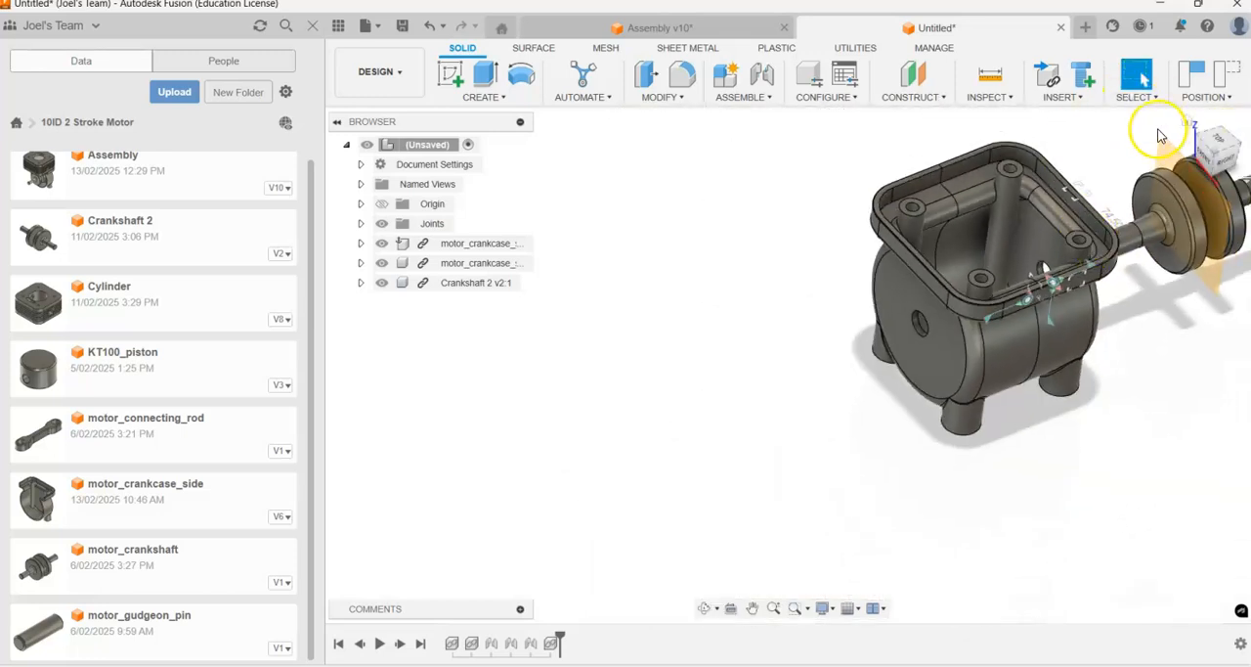
scroll(1144, 137, up, 4)
Step: Start a new joint with the Cylindrical motion type
key(j)
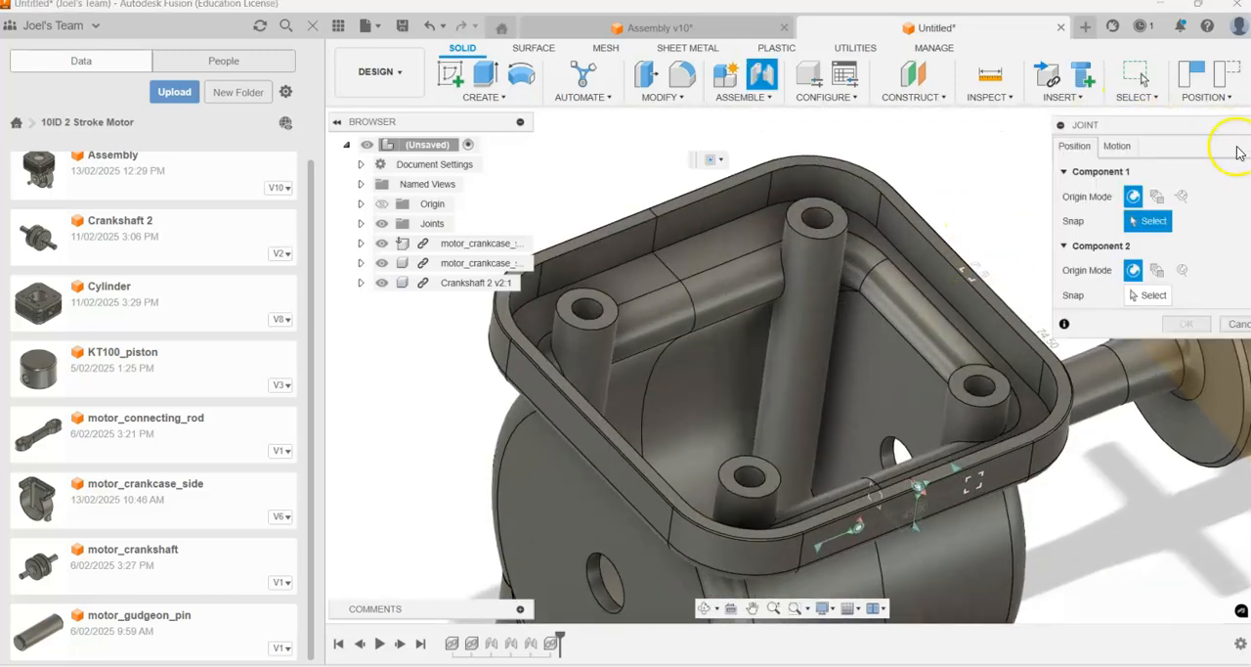
click(1119, 147)
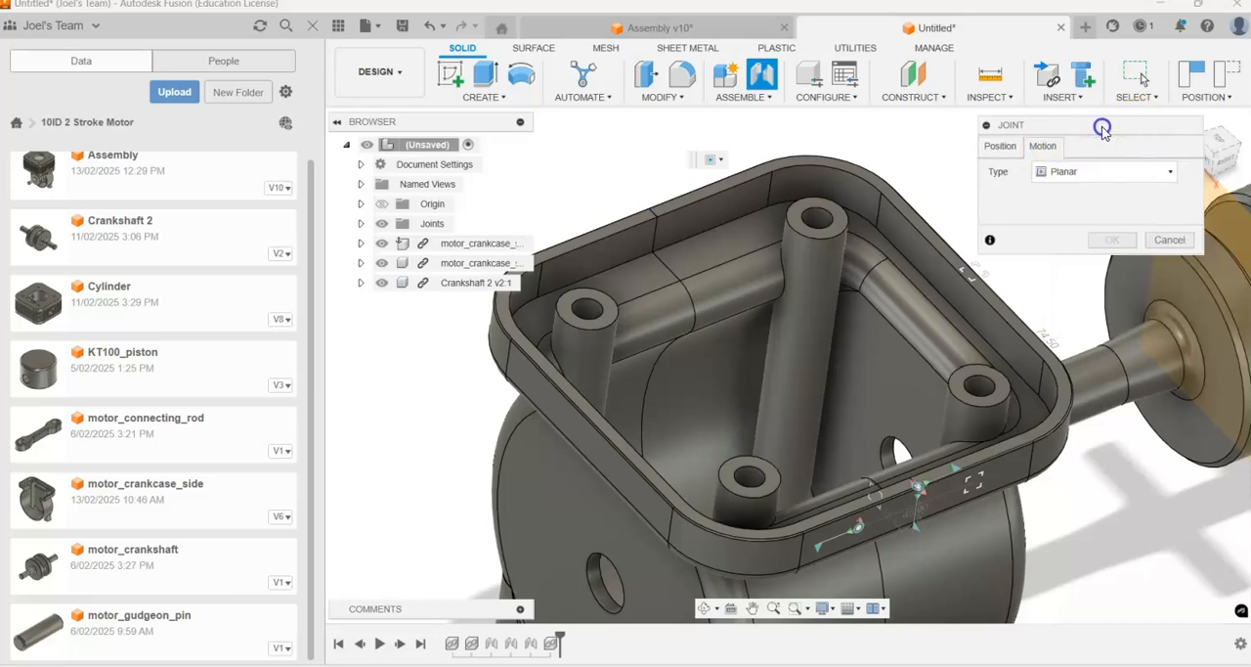
drag(1095, 123, 953, 98)
click(968, 142)
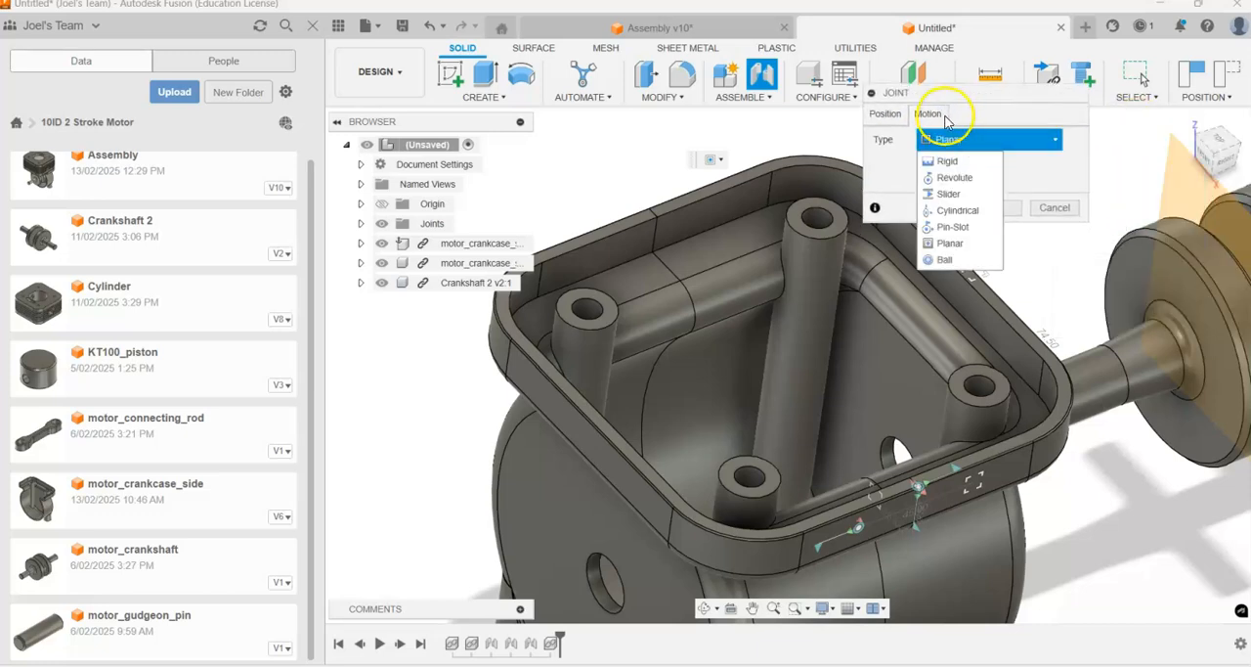
click(954, 213)
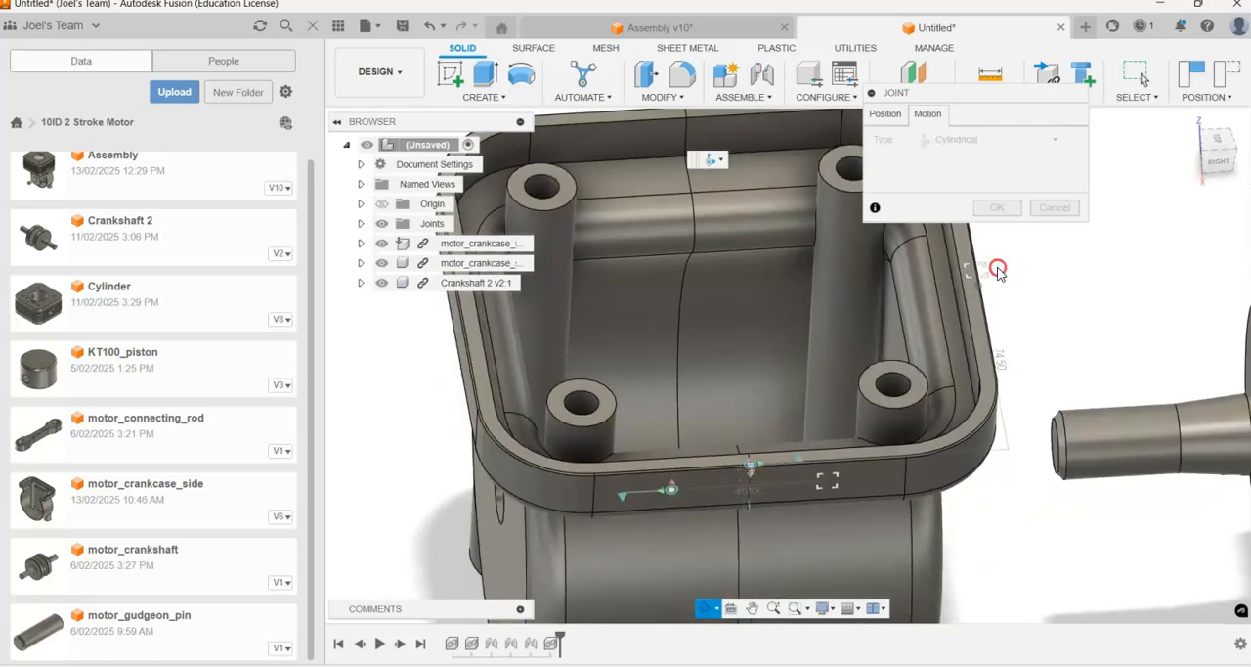
Step: Snap the crankshaft's shaft to the centre of the shaft hole in the crankcase side
click(884, 115)
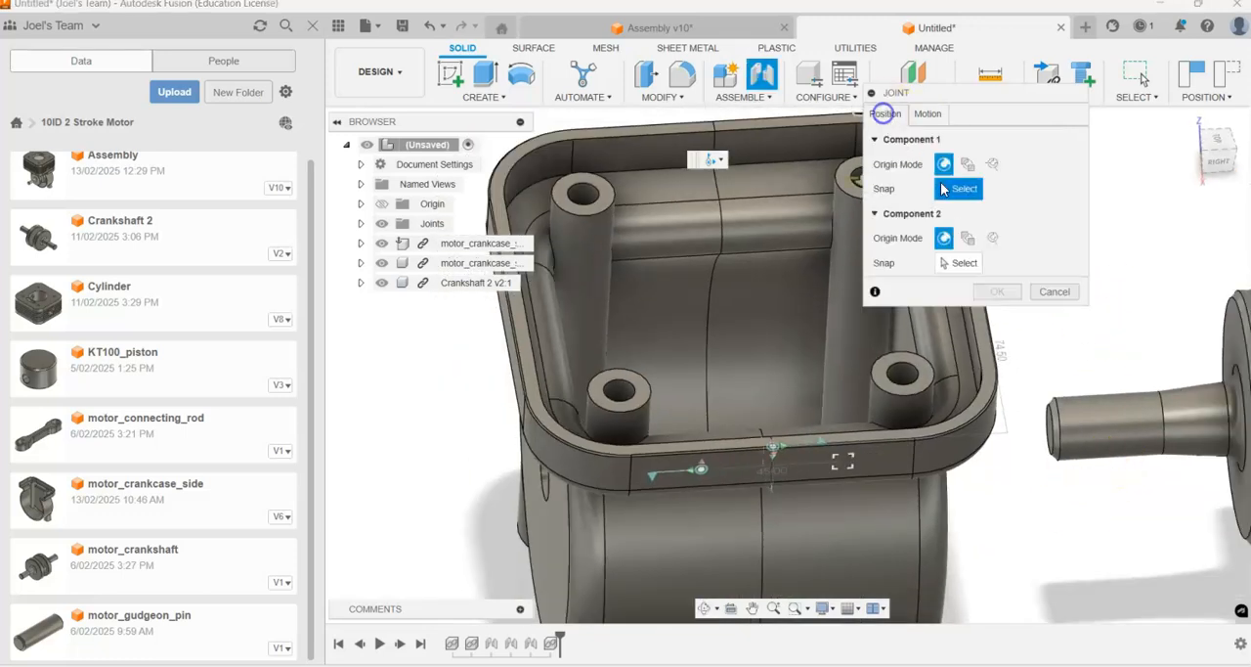
click(1093, 416)
shift+middle_drag(983, 507, 1017, 477)
scroll(1000, 483, down, 3)
scroll(726, 518, up, 8)
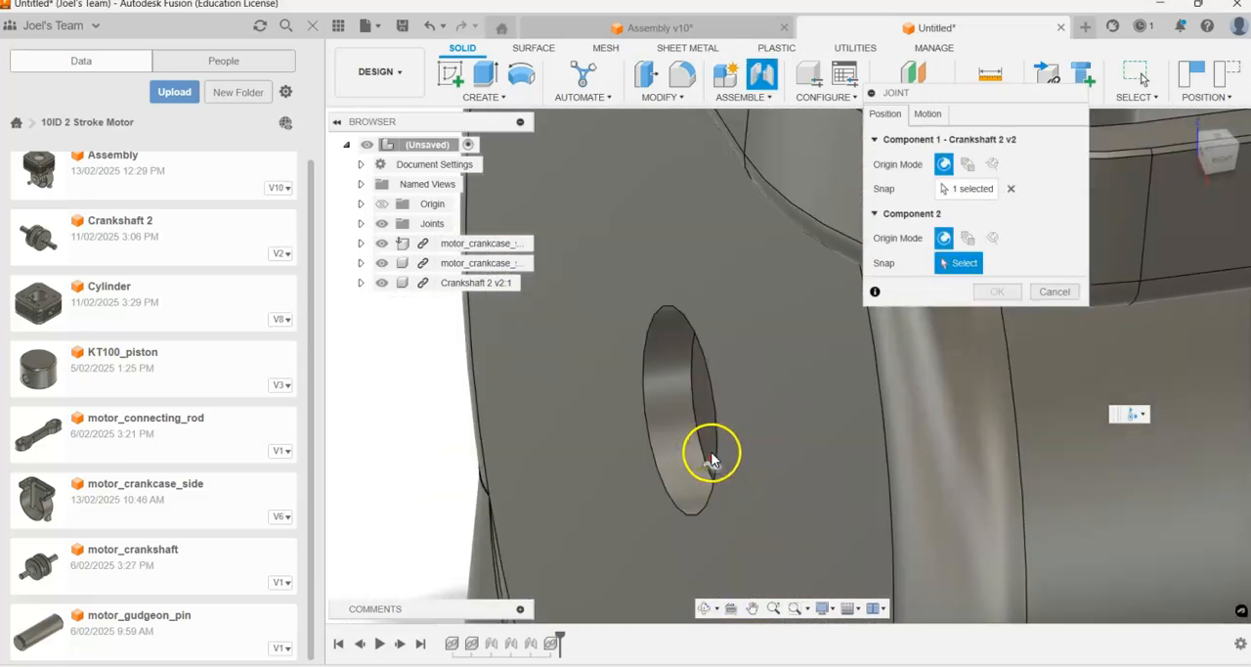
shift+middle_drag(712, 459, 655, 367)
click(647, 363)
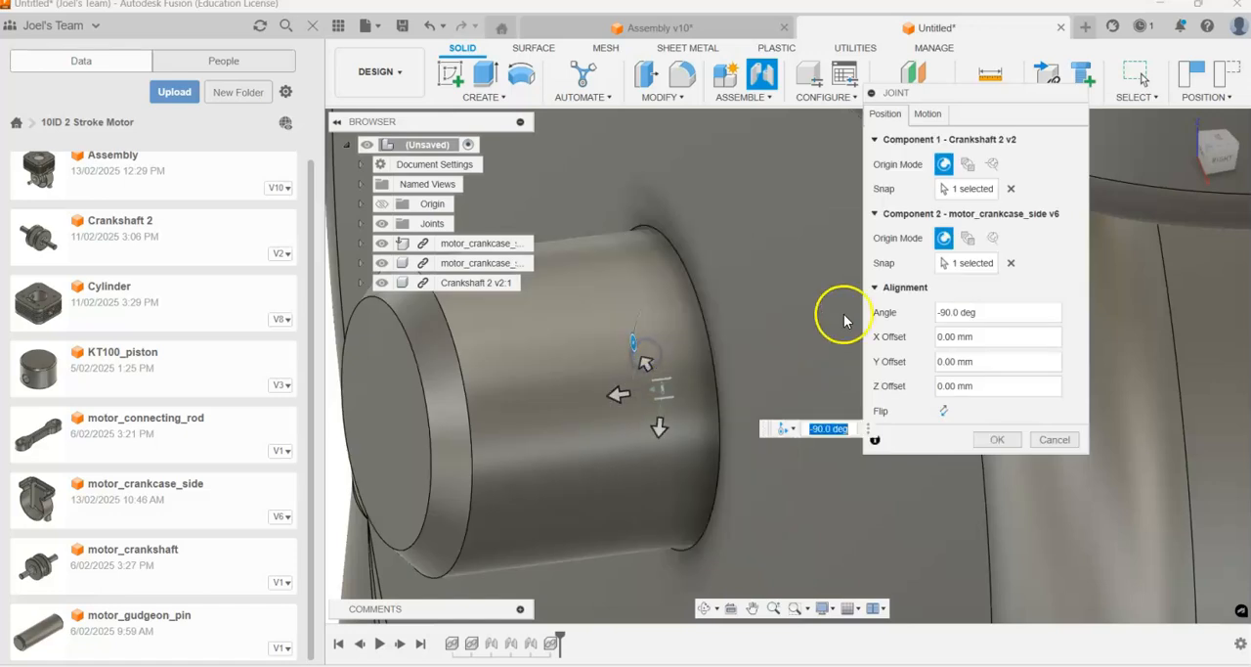
Step: Inspect the crankshaft's placement inside the crankcase and accept the cylindrical joint with all offsets at 0 mm
scroll(700, 386, down, 6)
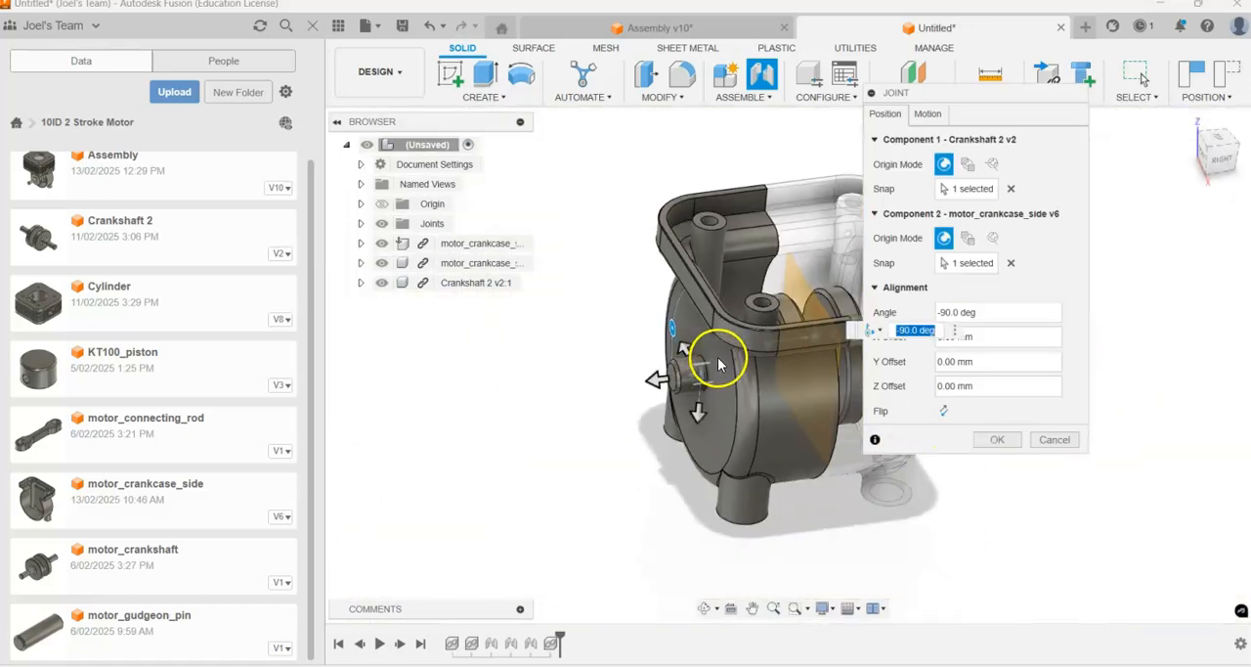
drag(964, 99, 1082, 101)
shift+middle_drag(844, 414, 781, 298)
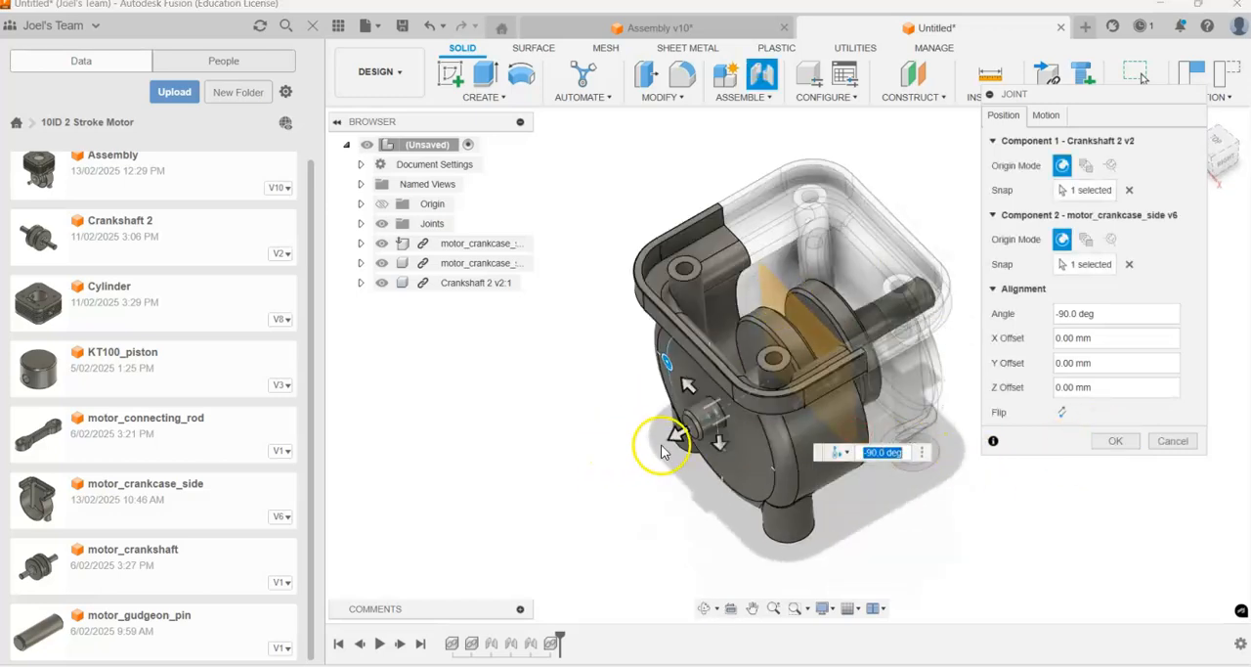
drag(655, 452, 688, 442)
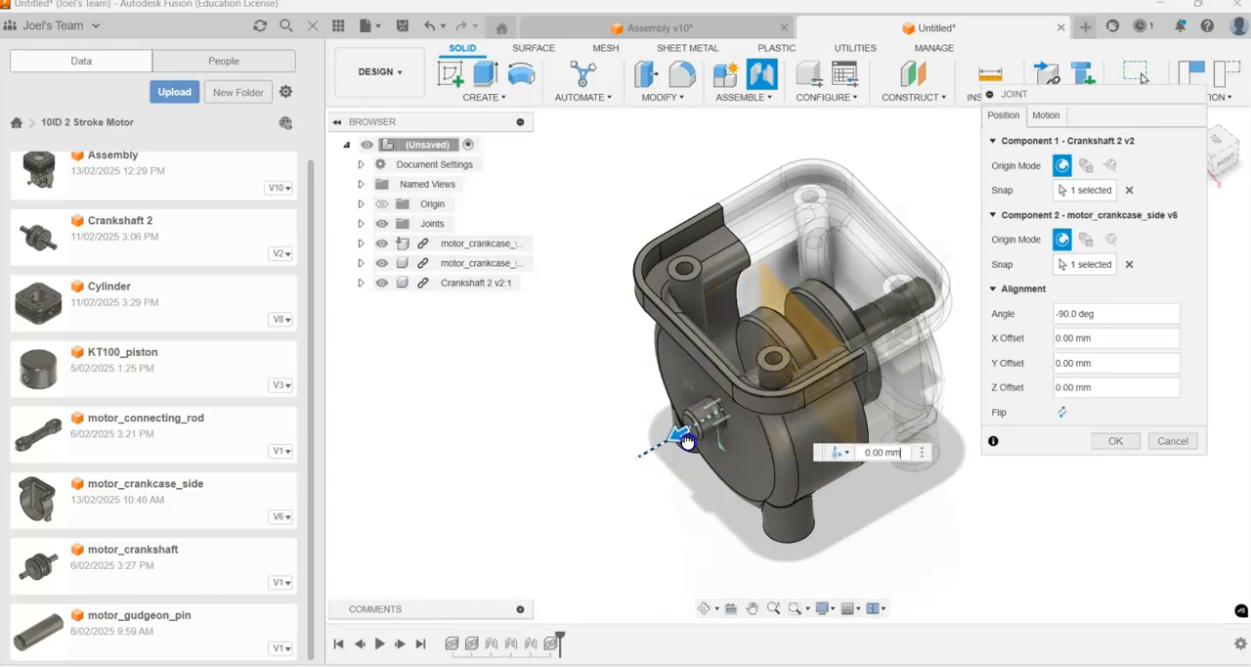
click(1116, 442)
Step: Try sliding and turning the crankshaft in the crankcase to check the cylindrical joint's motion
mouse_move(739, 434)
shift+middle_down()
mouse_move(732, 399)
mouse_move(730, 445)
shift+middle_up()
mouse_move(706, 442)
mouse_down()
mouse_move(587, 539)
mouse_move(690, 316)
mouse_move(648, 514)
mouse_move(804, 396)
mouse_move(595, 459)
mouse_move(649, 453)
mouse_move(700, 415)
mouse_move(663, 496)
mouse_move(554, 506)
mouse_move(687, 522)
mouse_move(749, 483)
mouse_move(623, 516)
mouse_move(726, 445)
mouse_up()
mouse_move(770, 342)
mouse_down()
mouse_move(788, 346)
mouse_move(856, 443)
mouse_move(864, 479)
mouse_move(782, 338)
mouse_move(817, 368)
mouse_up()
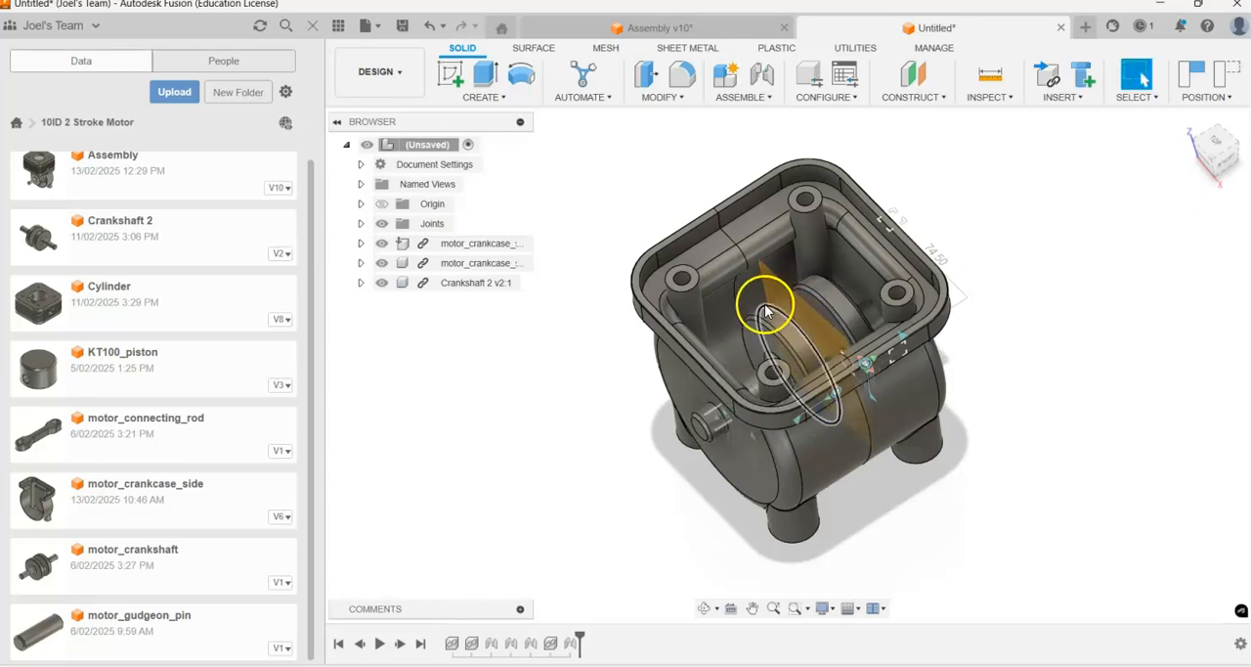
mouse_move(772, 324)
mouse_down()
mouse_move(824, 399)
mouse_move(771, 333)
mouse_move(800, 370)
mouse_move(782, 386)
mouse_move(767, 385)
mouse_move(760, 356)
mouse_move(788, 370)
mouse_move(796, 356)
mouse_move(1026, 335)
mouse_up()
Step: Start another joint with the Planar motion type
key(j)
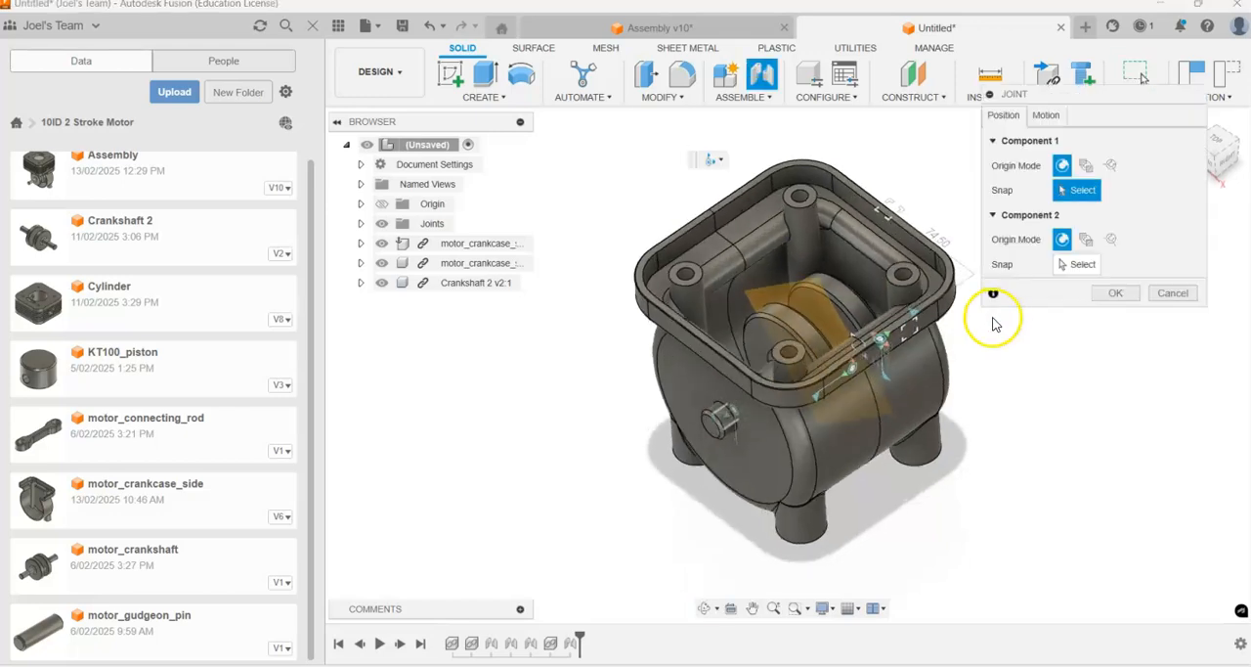
click(1048, 116)
click(1097, 147)
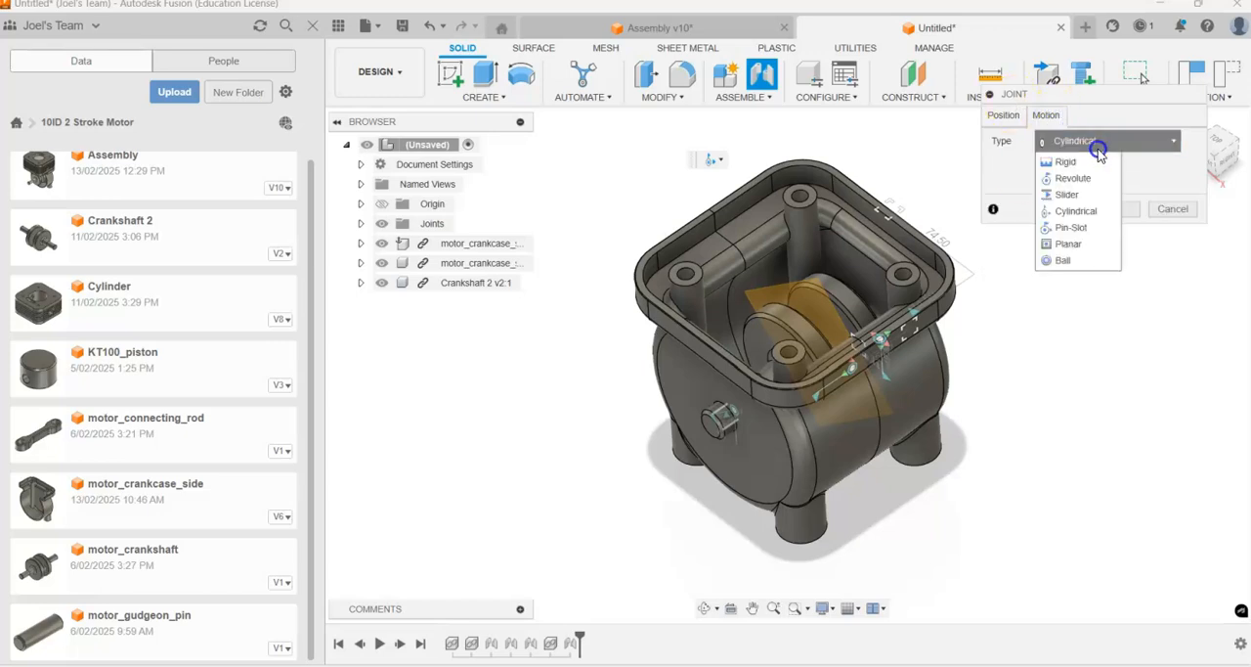
click(1075, 243)
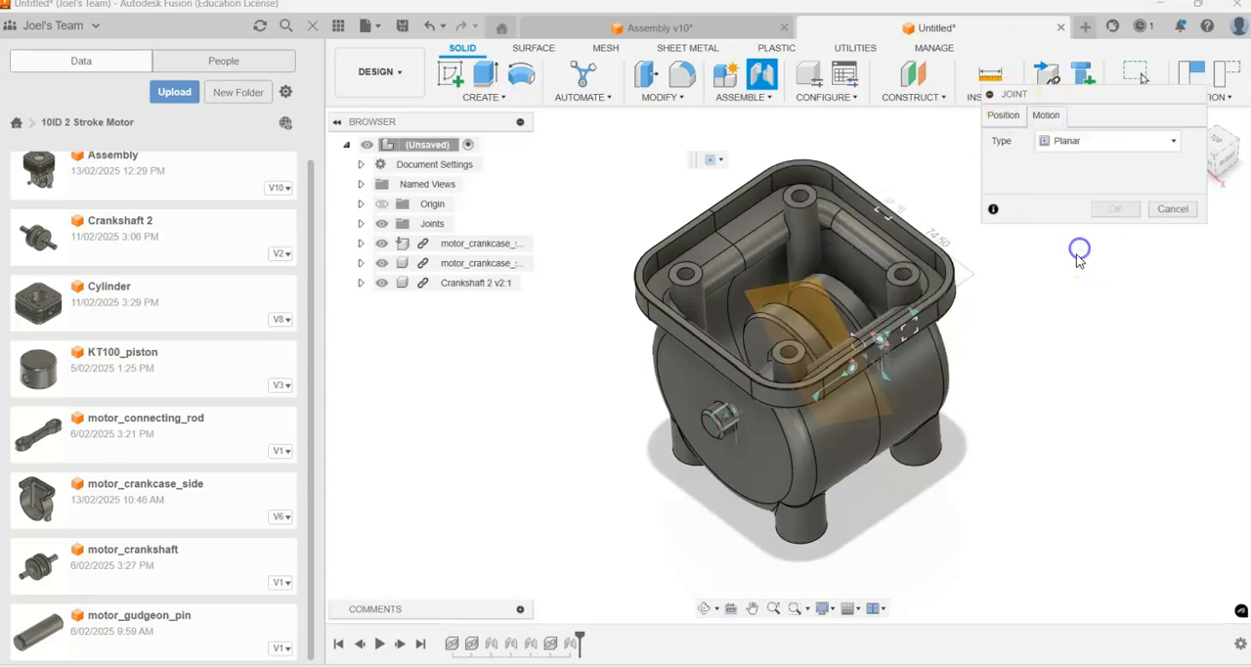
Step: Snap the crankshaft's end face to the crankcase side's outer face and flip the alignment so the crankshaft points into the crankcase
scroll(775, 438, up, 3)
scroll(649, 421, up, 2)
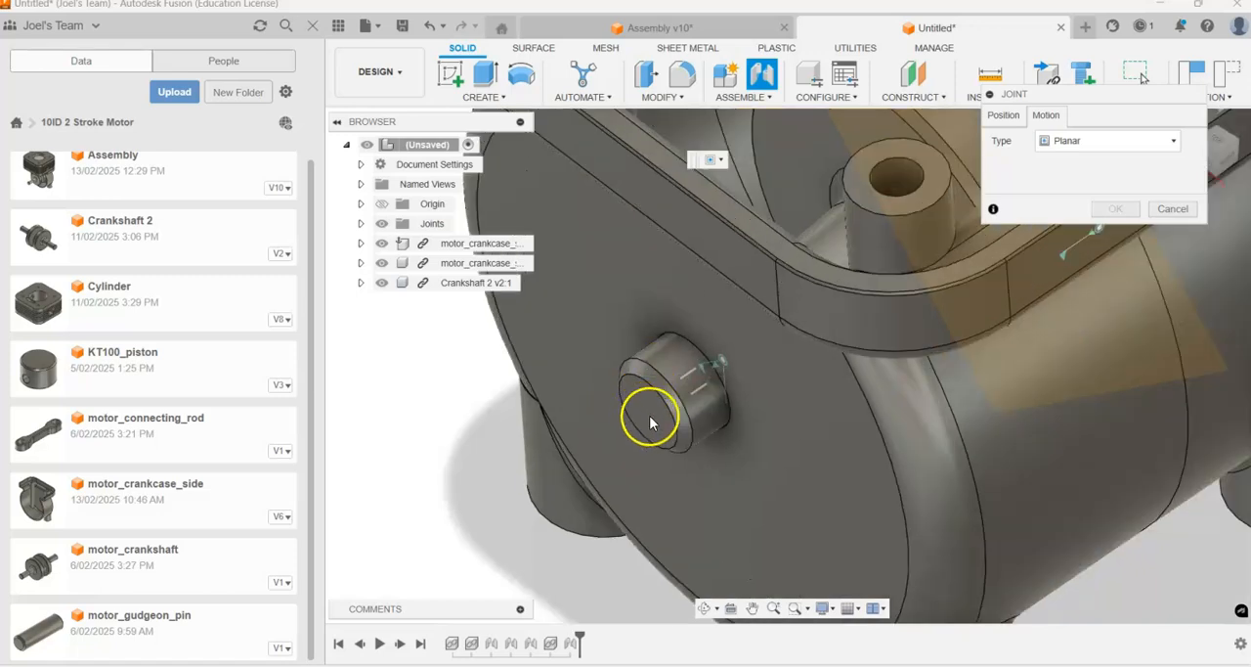
click(1001, 116)
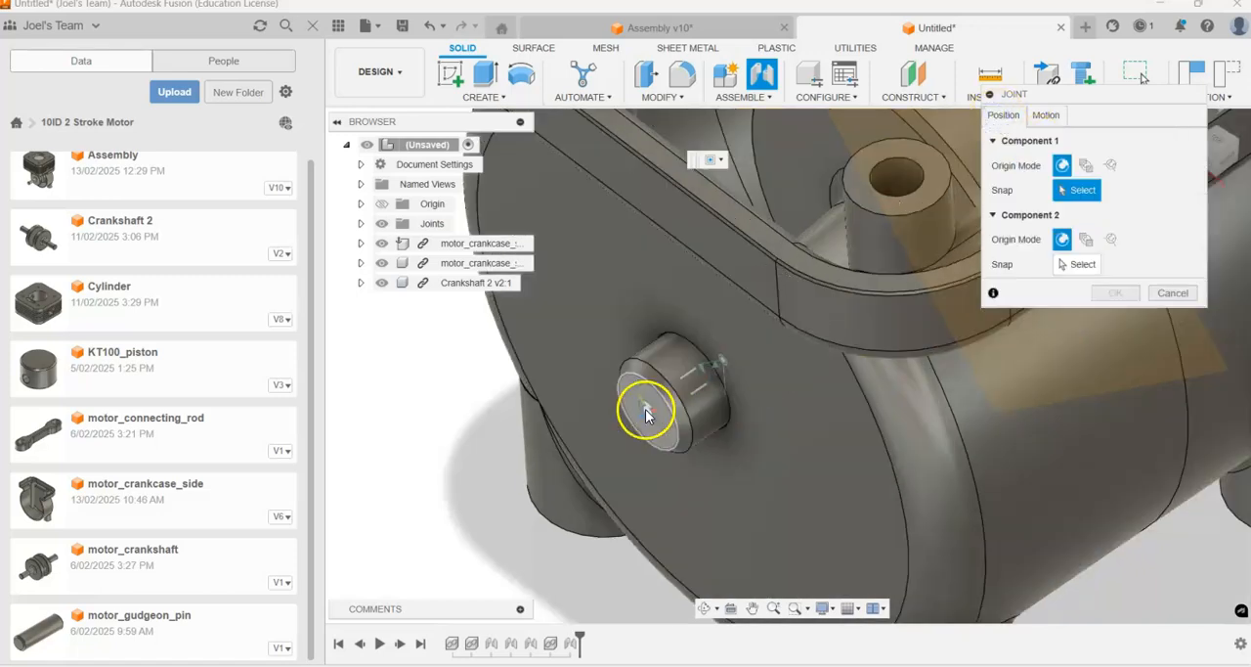
click(645, 408)
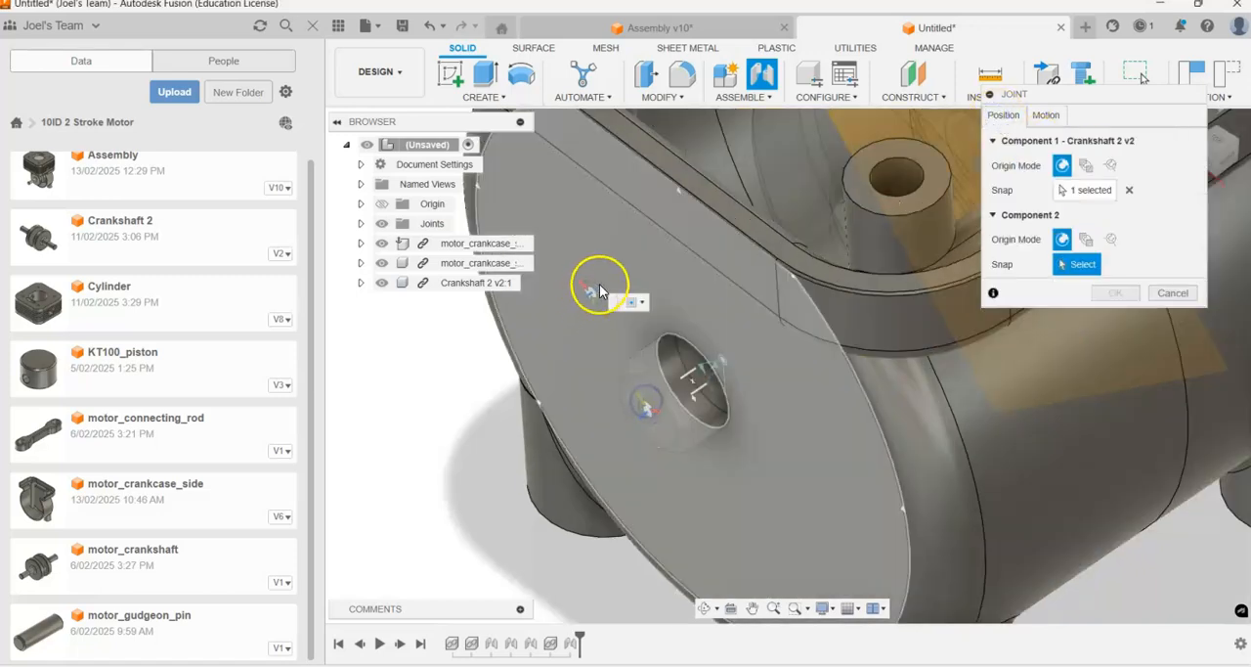
click(596, 248)
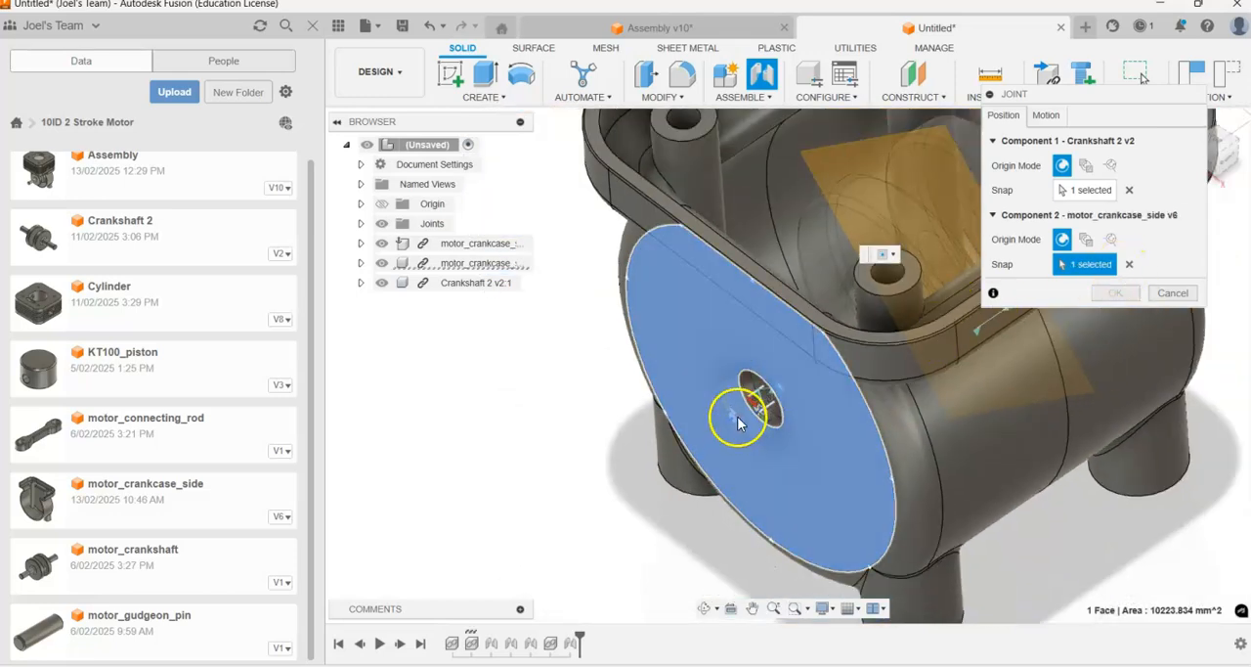
click(745, 384)
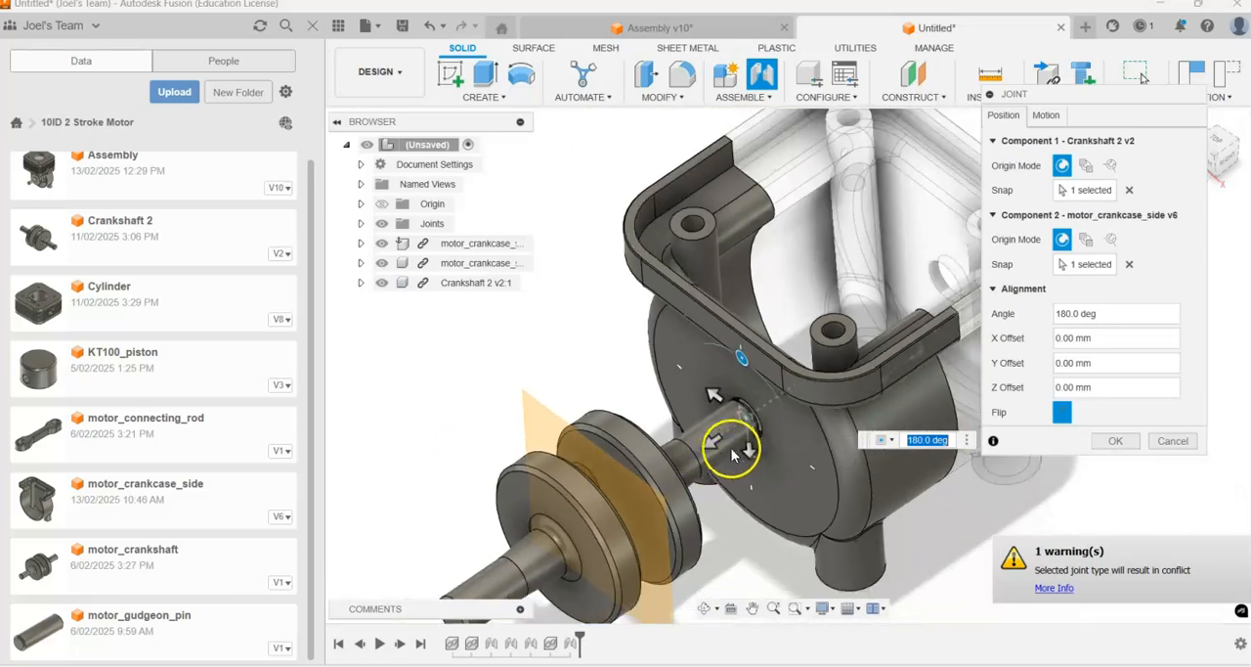
shift+middle_drag(787, 369, 798, 343)
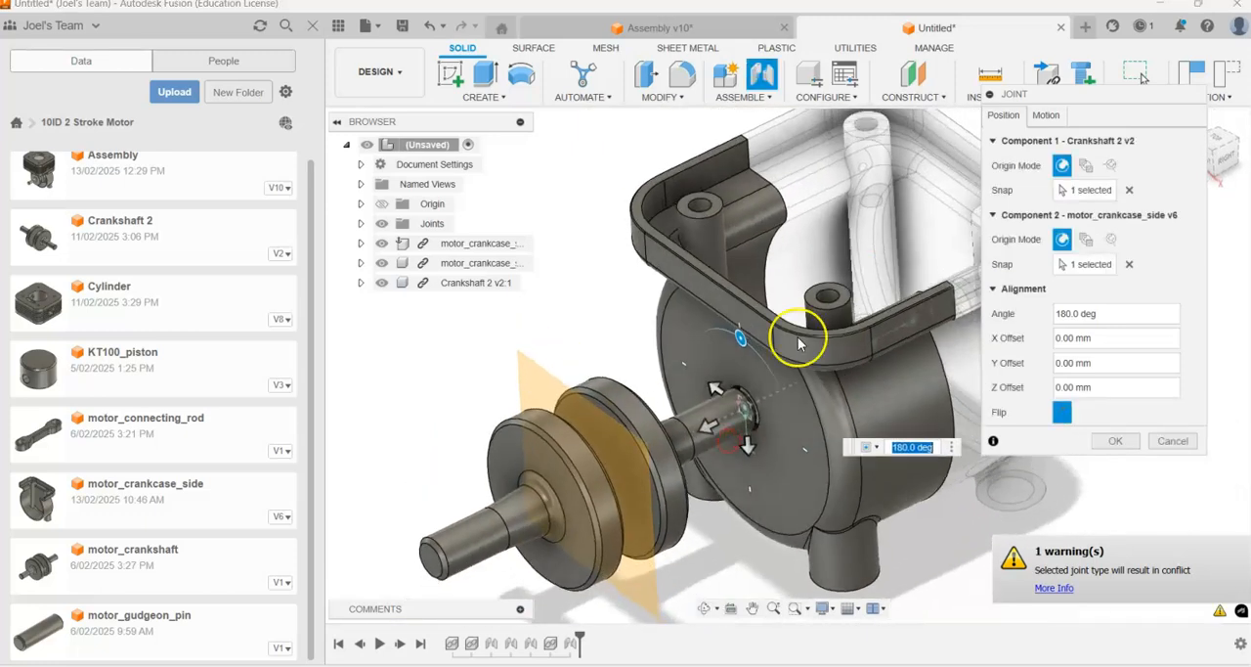
click(1062, 412)
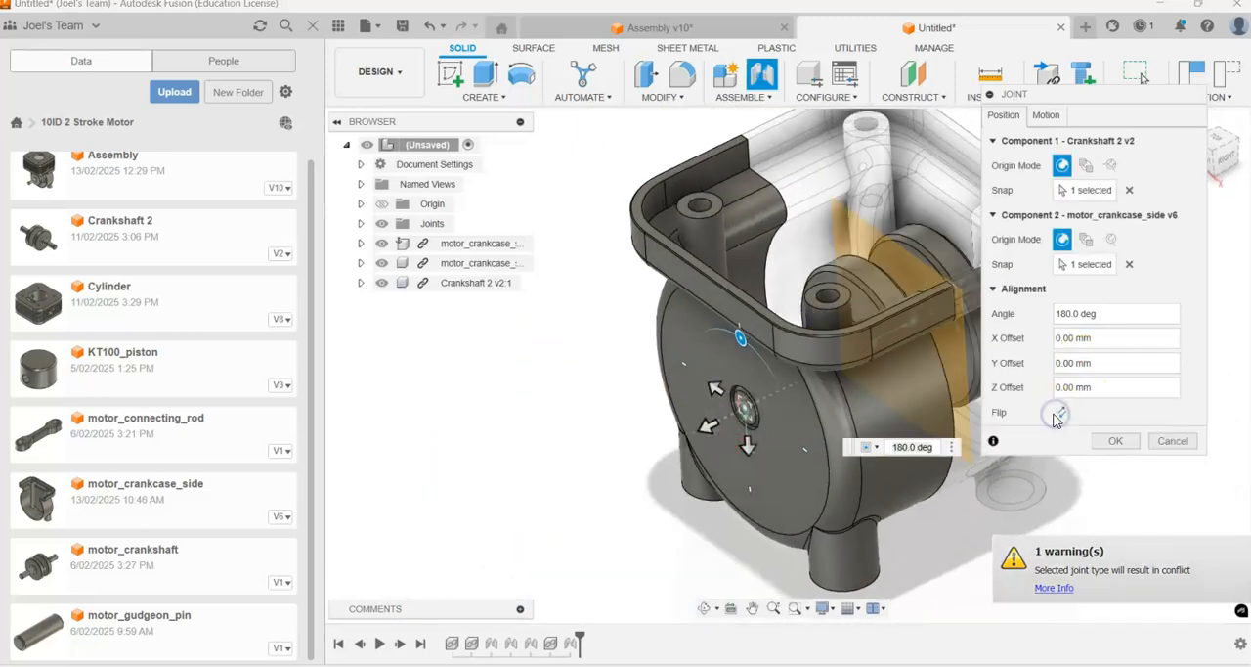
Step: Try a Z offset of 20 mm so the shaft end projects from the crankcase side
scroll(753, 420, up, 2)
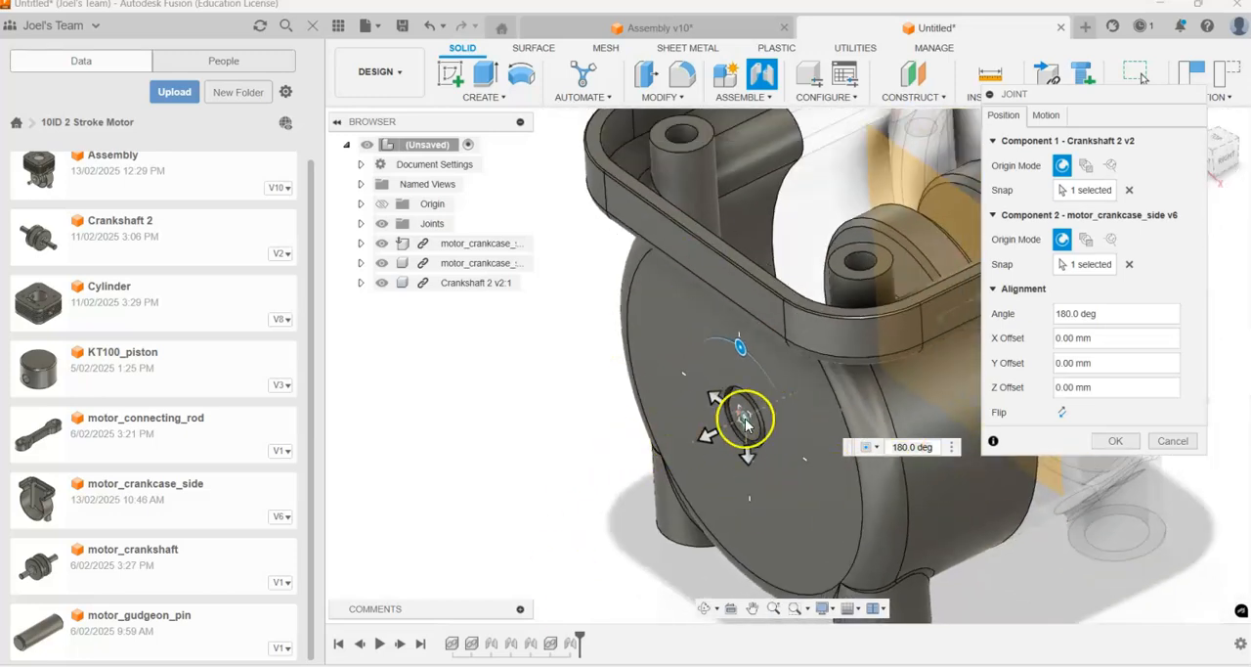
scroll(745, 421, up, 2)
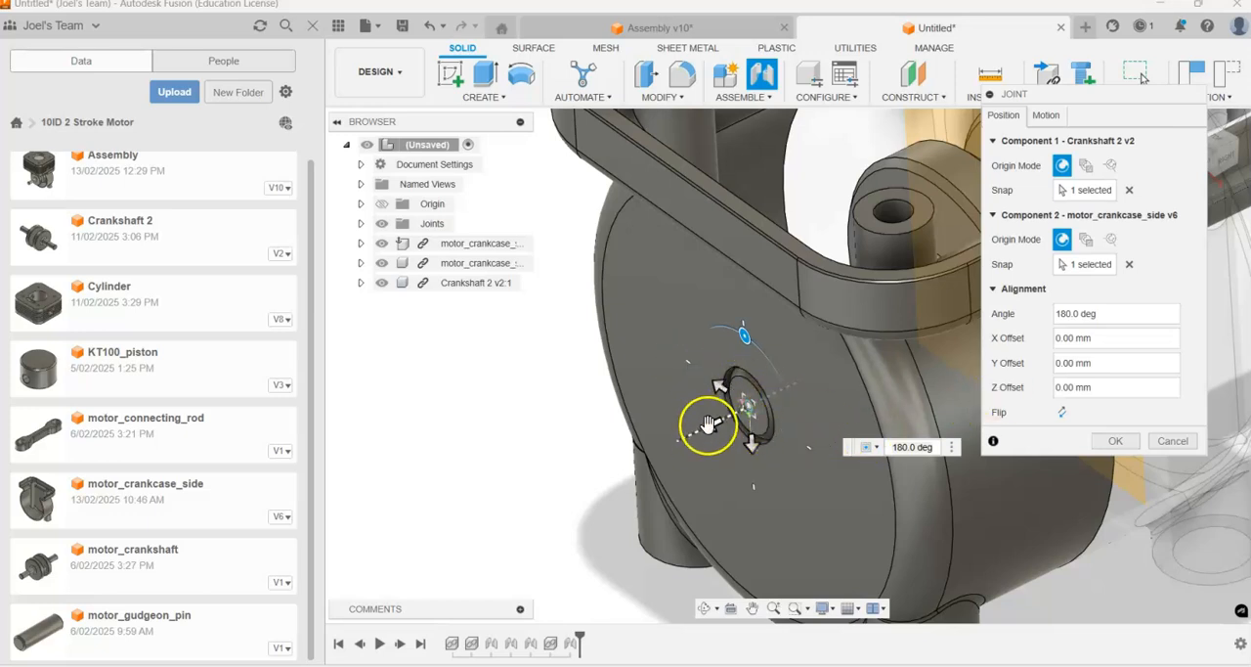
drag(689, 439, 660, 453)
scroll(662, 453, down, 5)
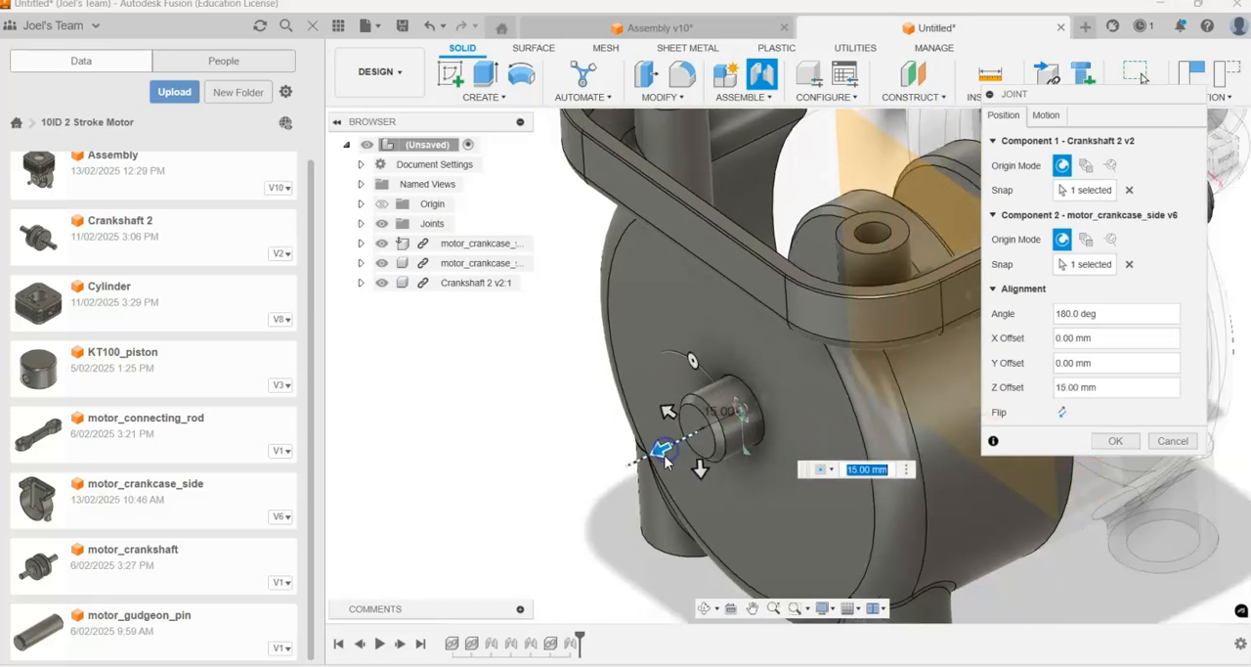
shift+middle_drag(707, 434, 641, 447)
scroll(615, 418, up, 3)
drag(637, 410, 624, 412)
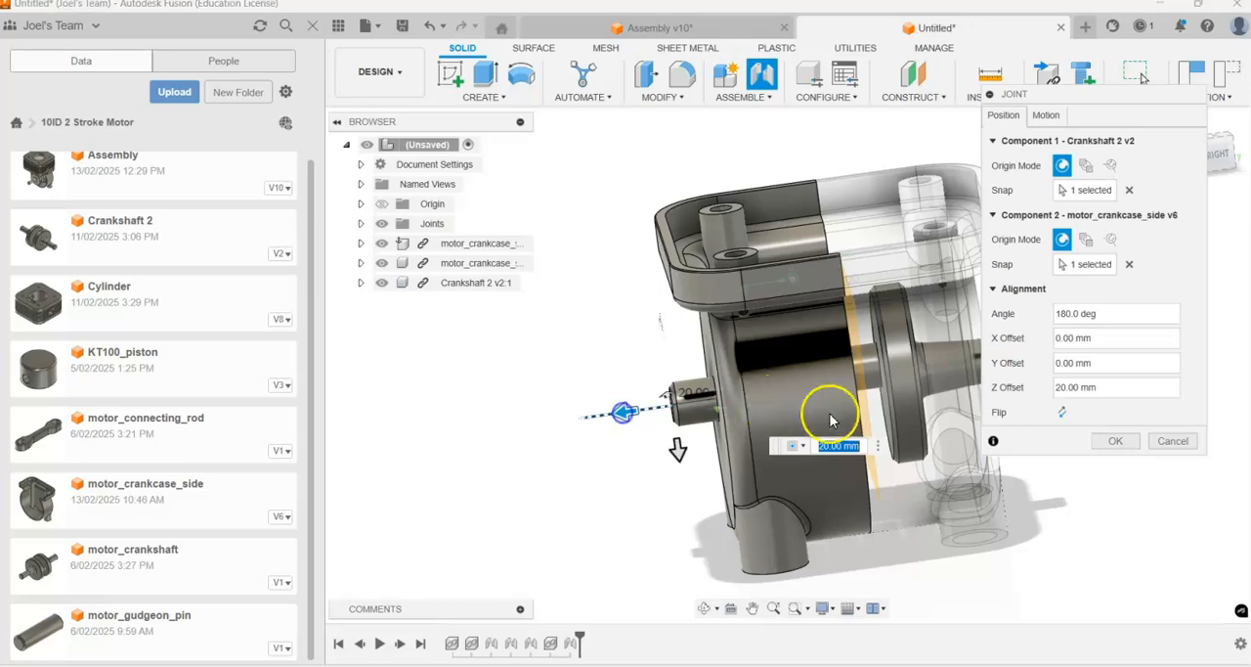
Step: Set the planar joint's Z offset to 30 mm to centre the crankshaft in the crankcase, and accept the joint
shift+middle_drag(759, 418, 778, 504)
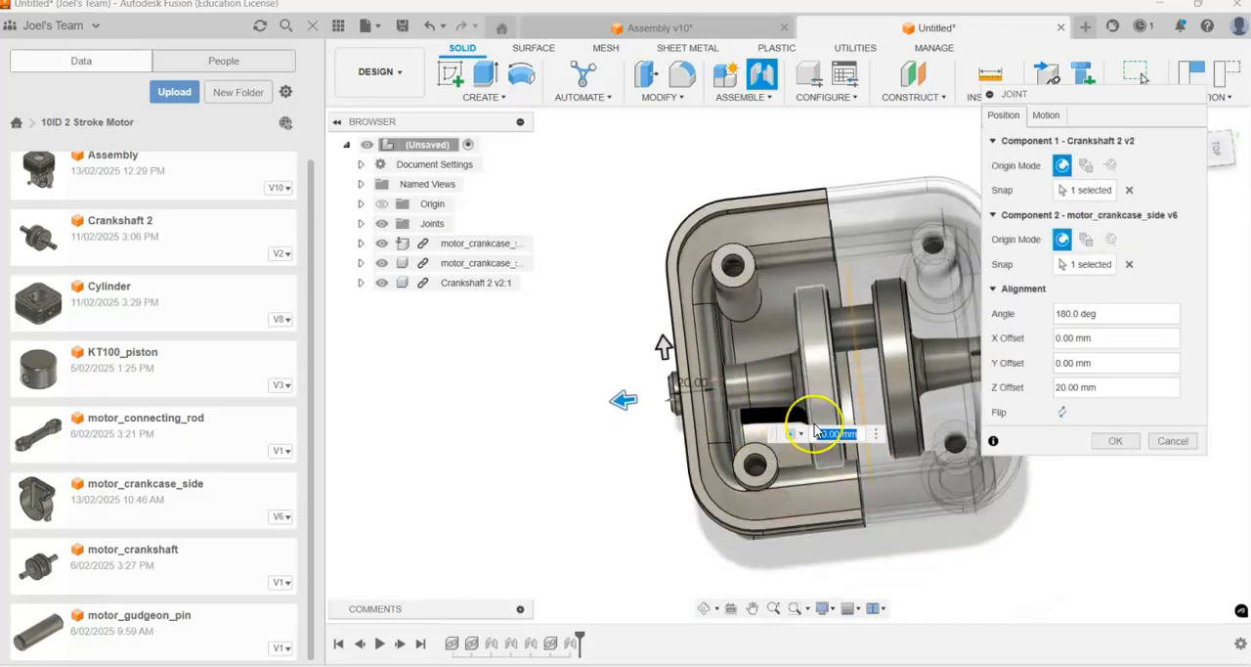
text(30)
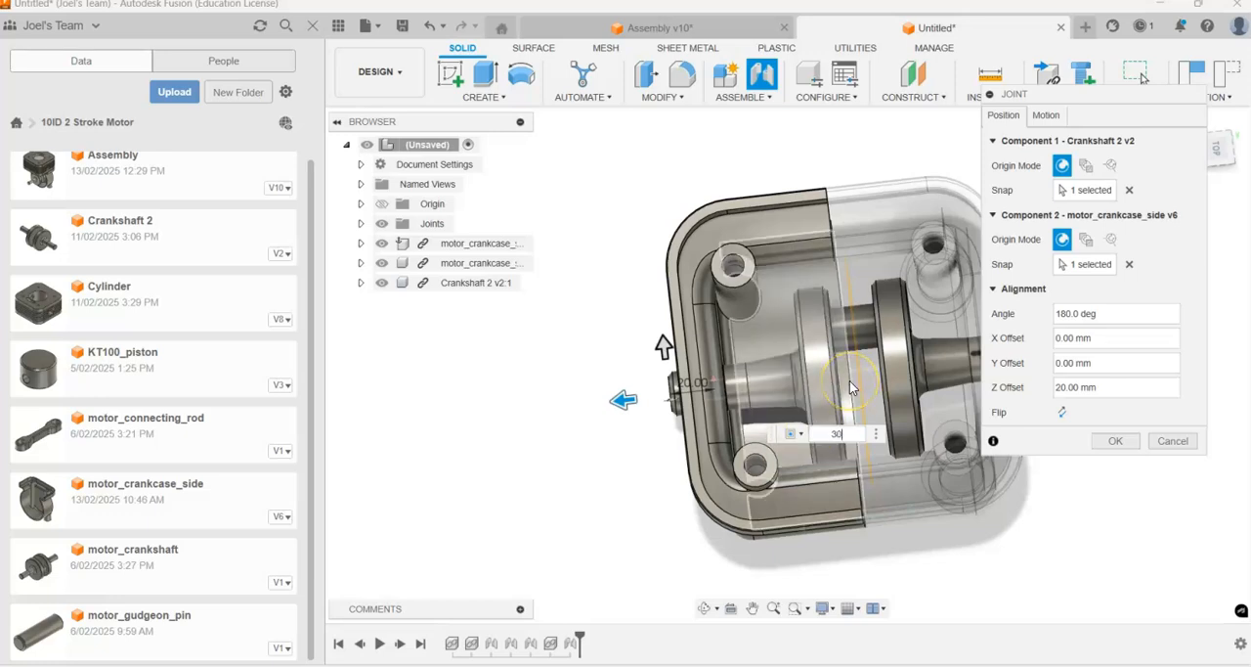
shift+middle_drag(697, 472, 620, 378)
shift+middle_drag(676, 379, 698, 477)
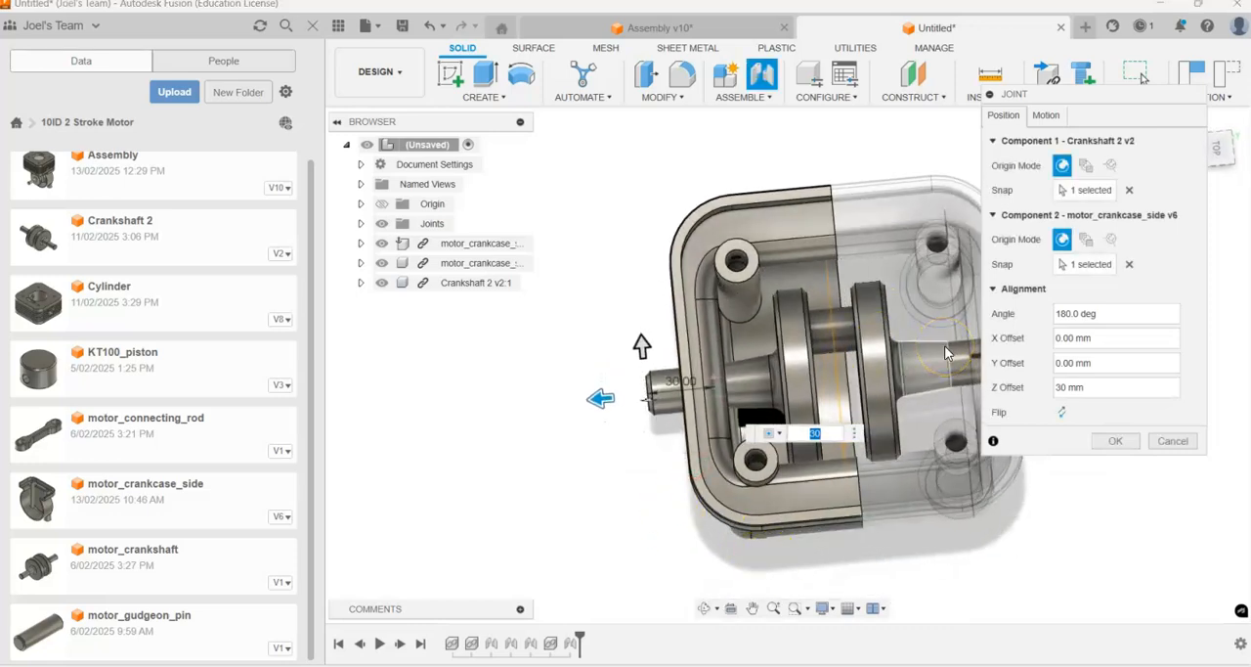
key(Return)
Step: Examine the shaft ends on both crankcase sides and turn the crankshaft to check that it only rotates
click(1221, 208)
click(846, 396)
shift+middle_drag(846, 396, 974, 460)
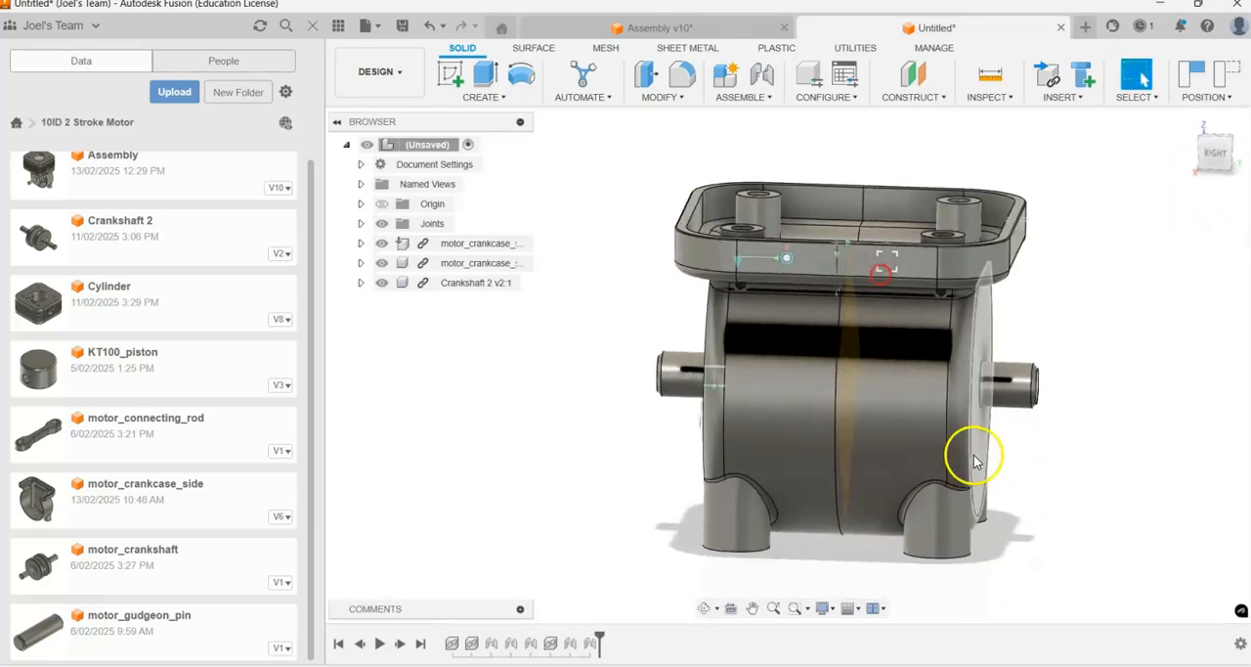
shift+middle_drag(709, 414, 1049, 406)
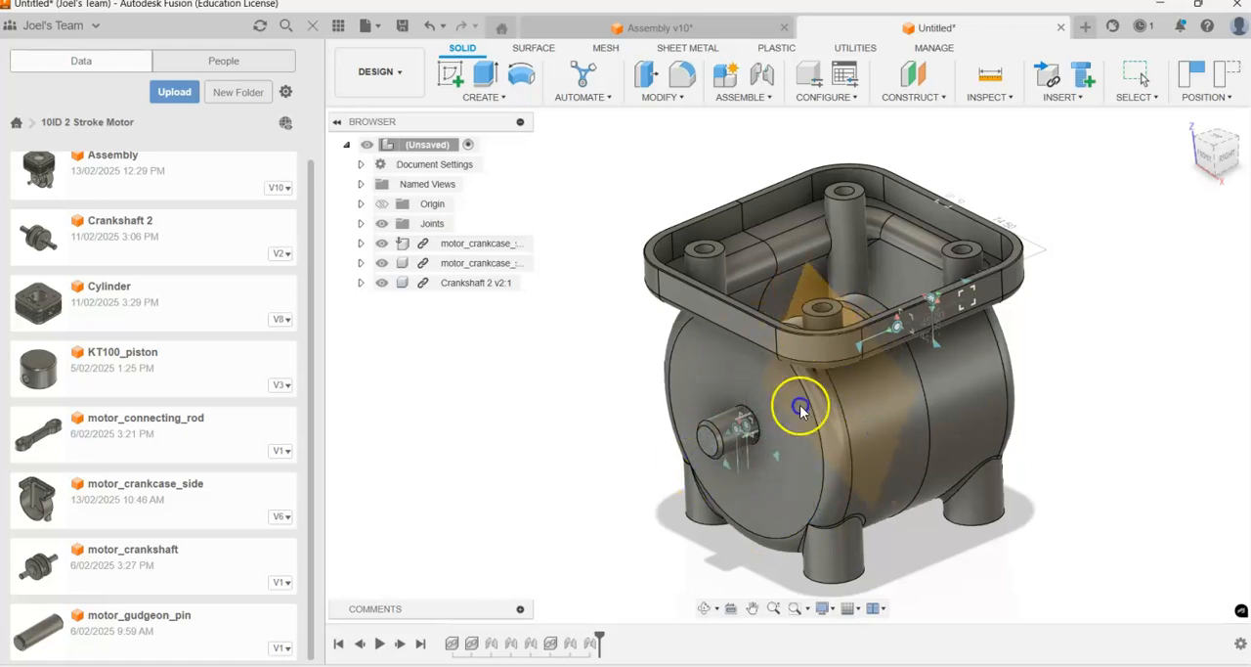
shift+middle_drag(800, 283, 810, 334)
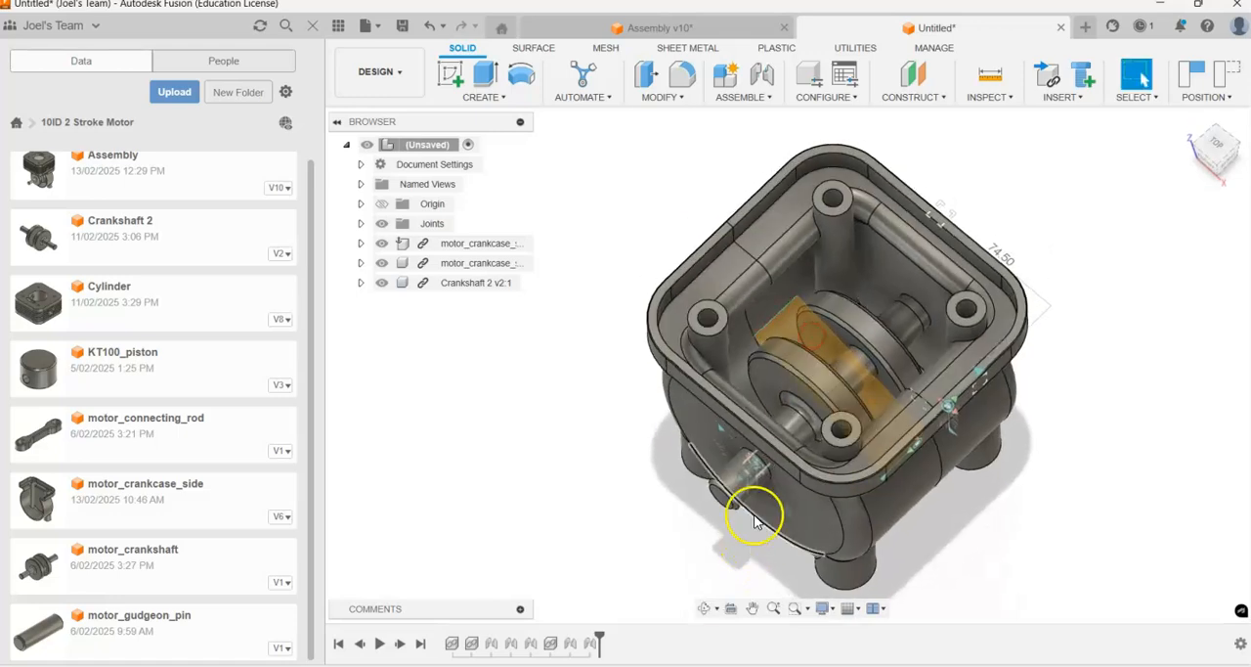
drag(751, 479, 682, 476)
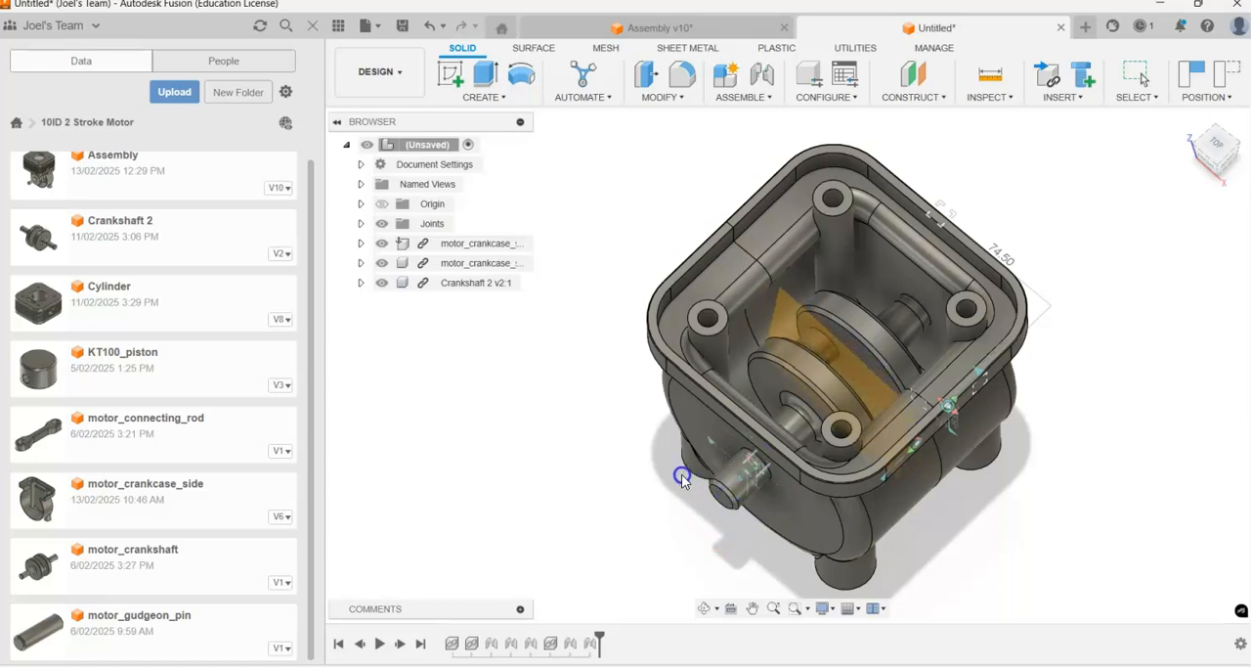
shift+middle_drag(770, 406, 756, 373)
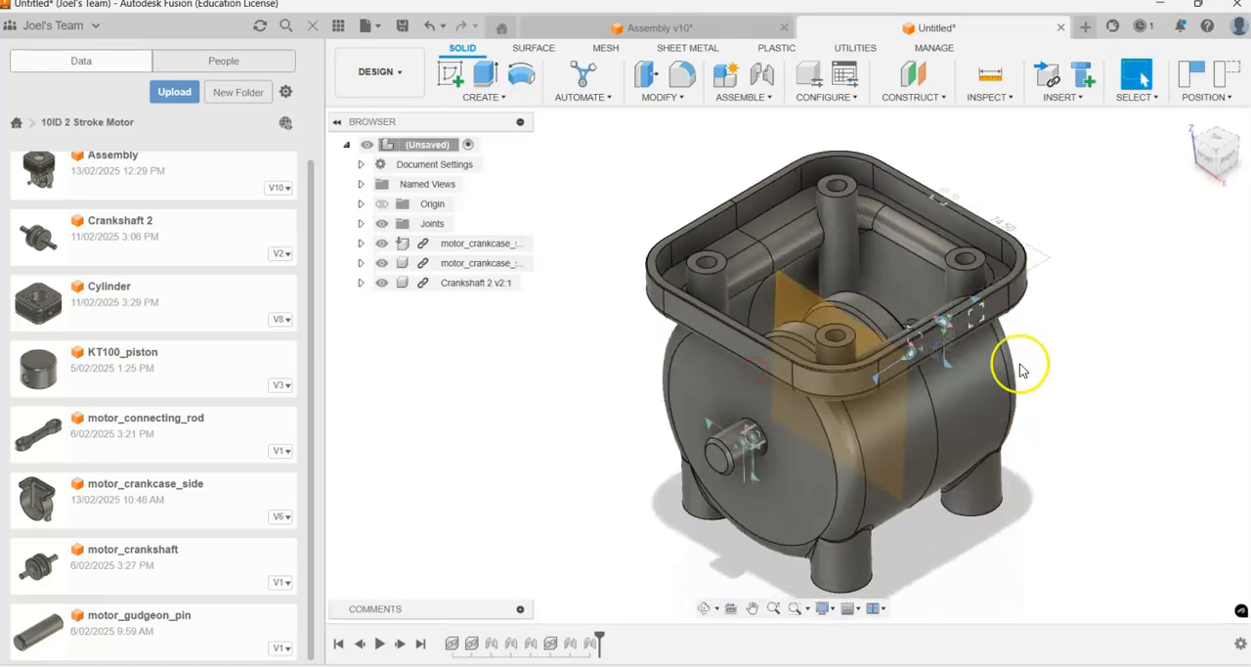
scroll(1022, 370, down, 1)
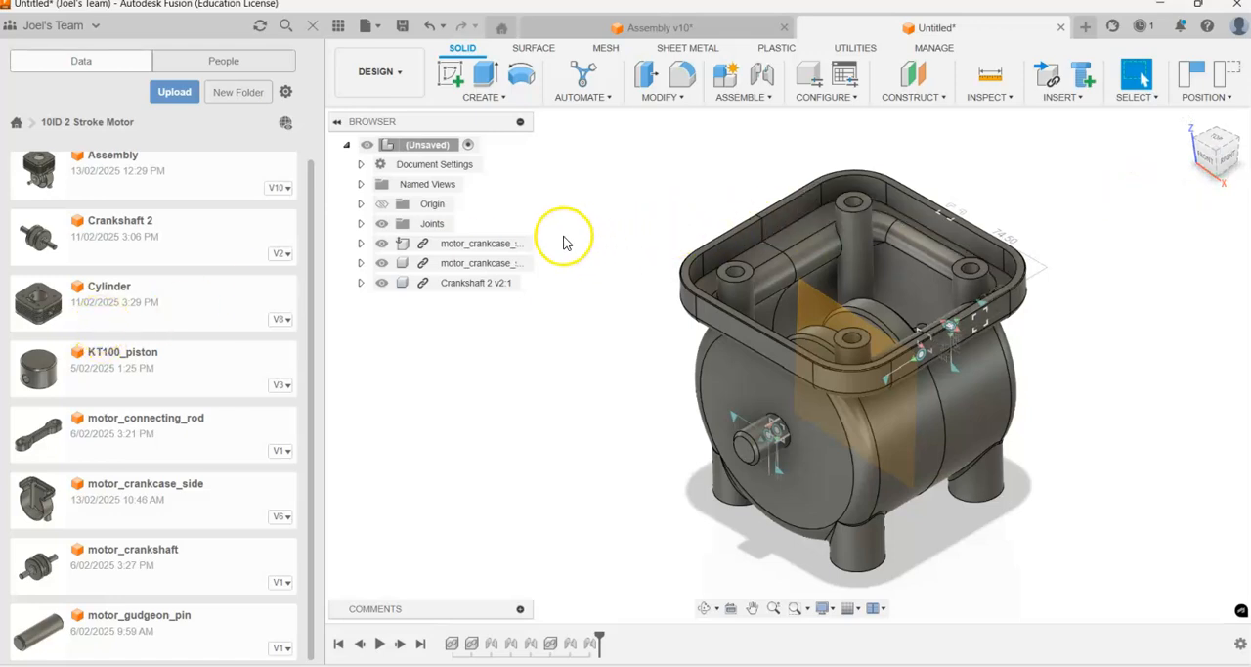
click(427, 226)
click(653, 226)
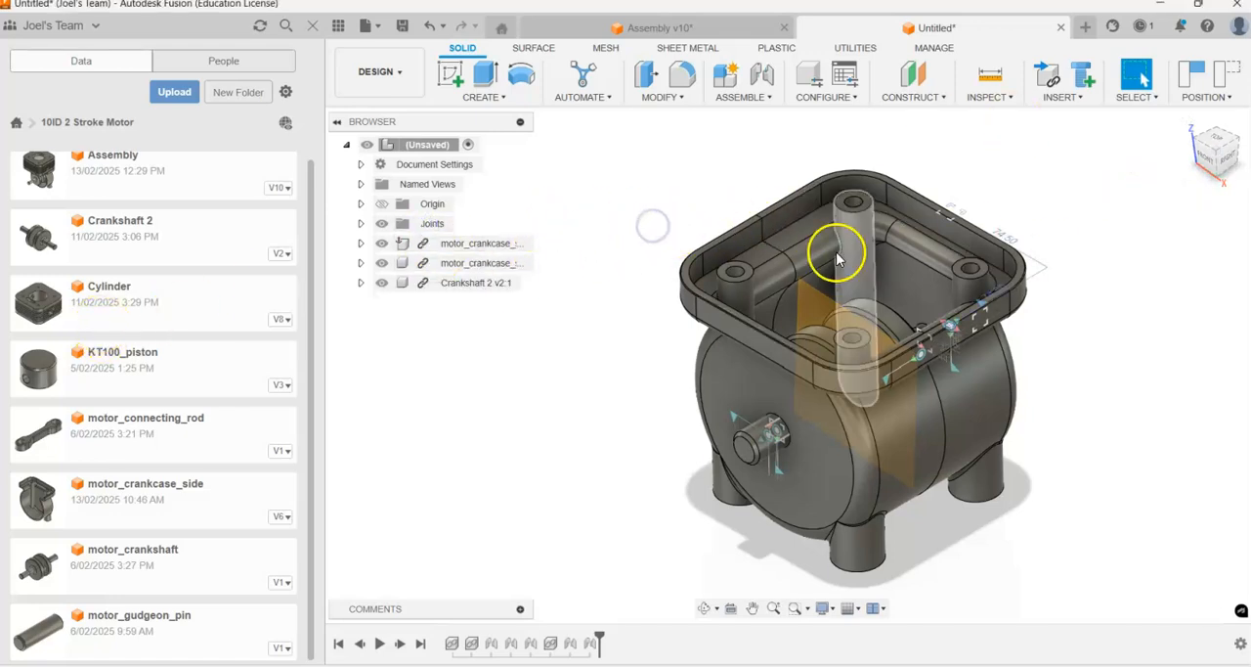
Step: Hide the crankshaft to examine the crankcase interior and shaft holes, and show it again
scroll(1136, 253, up, 1)
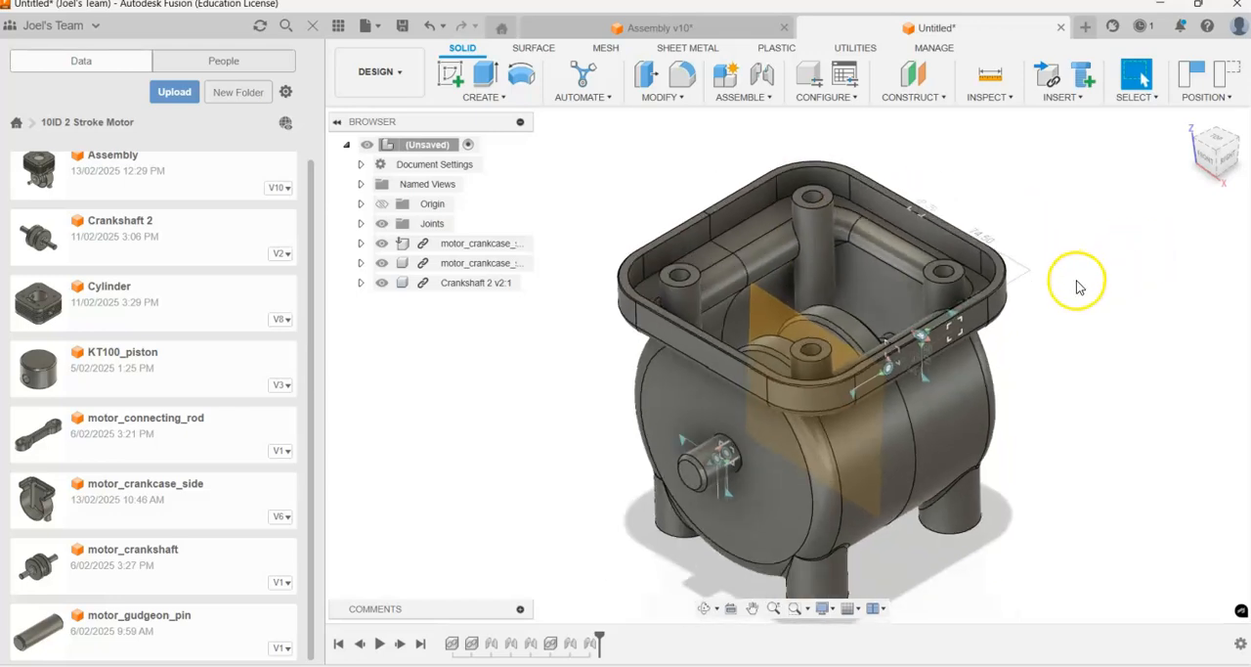
shift+middle_drag(799, 266, 790, 254)
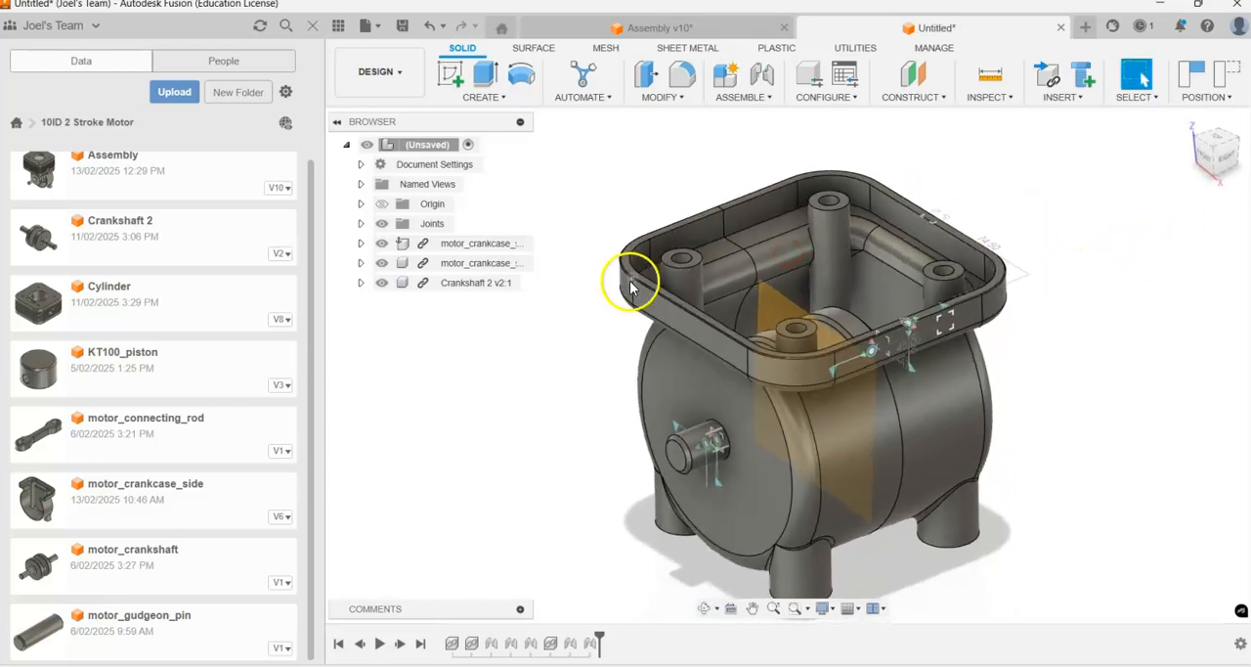
click(381, 282)
click(381, 282)
click(464, 413)
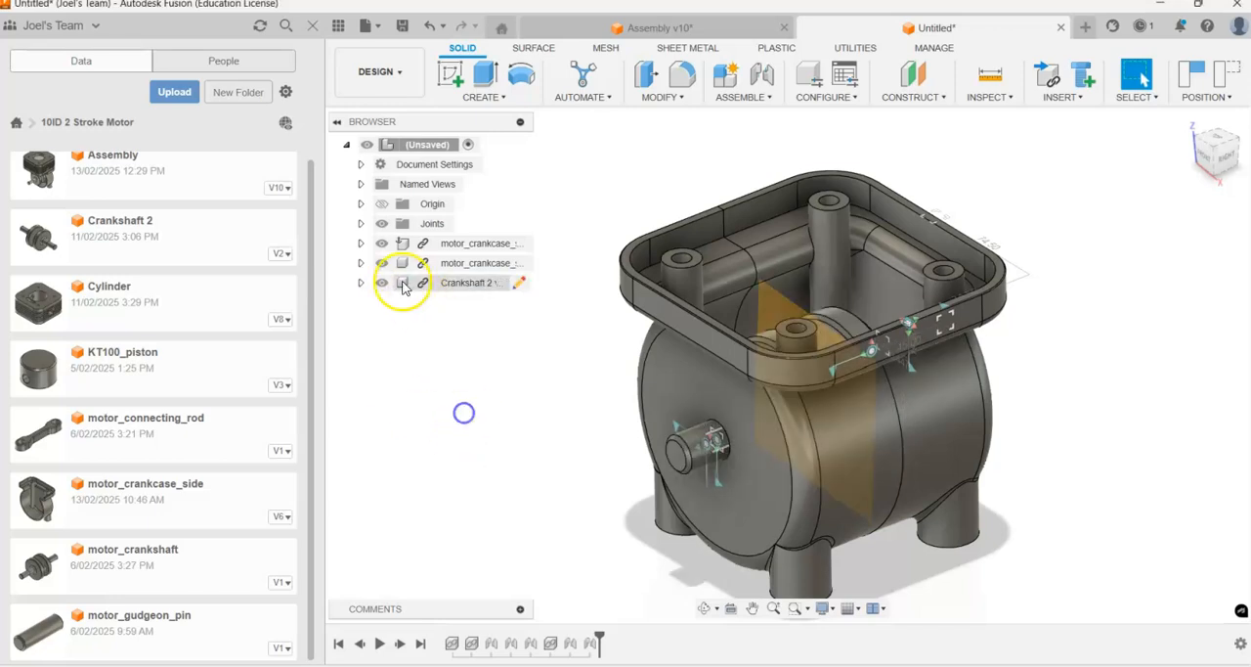
shift+middle_drag(562, 364, 612, 382)
mouse_move(811, 393)
shift+middle_down()
mouse_move(805, 454)
mouse_move(800, 395)
shift+middle_up()
click(381, 282)
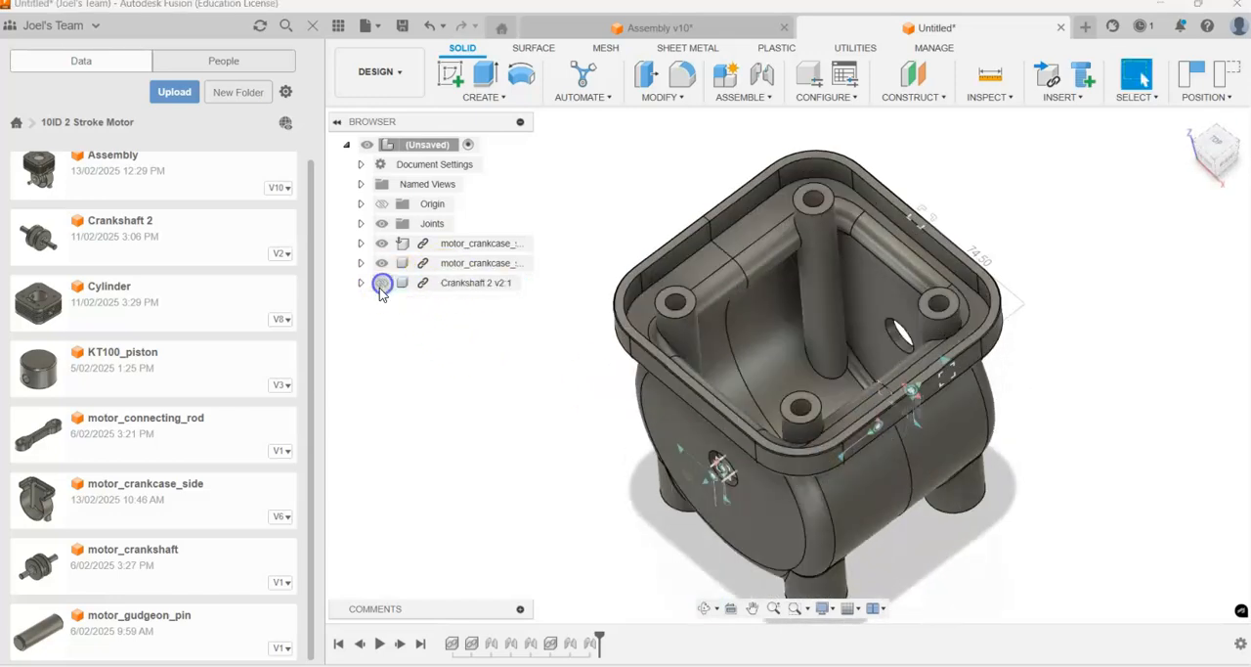
click(381, 283)
Step: Hide one crankcase side to examine how the crankshaft sits in the other half, and show that side again
click(381, 263)
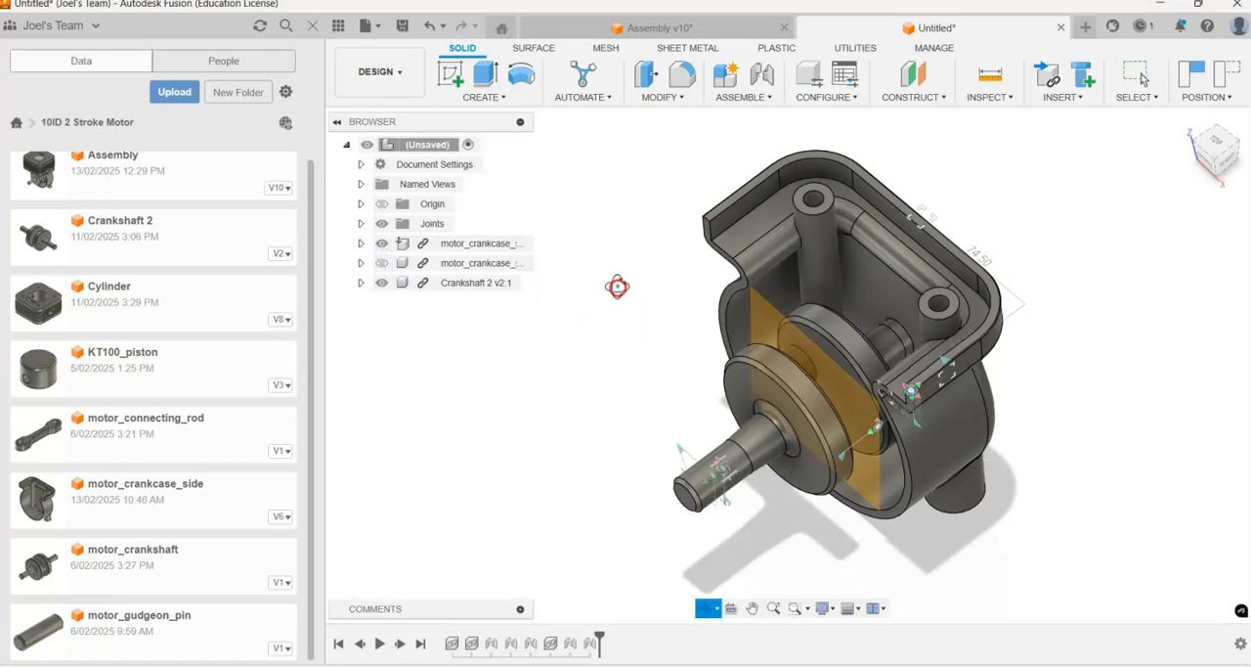
shift+middle_drag(617, 285, 625, 289)
scroll(773, 422, up, 3)
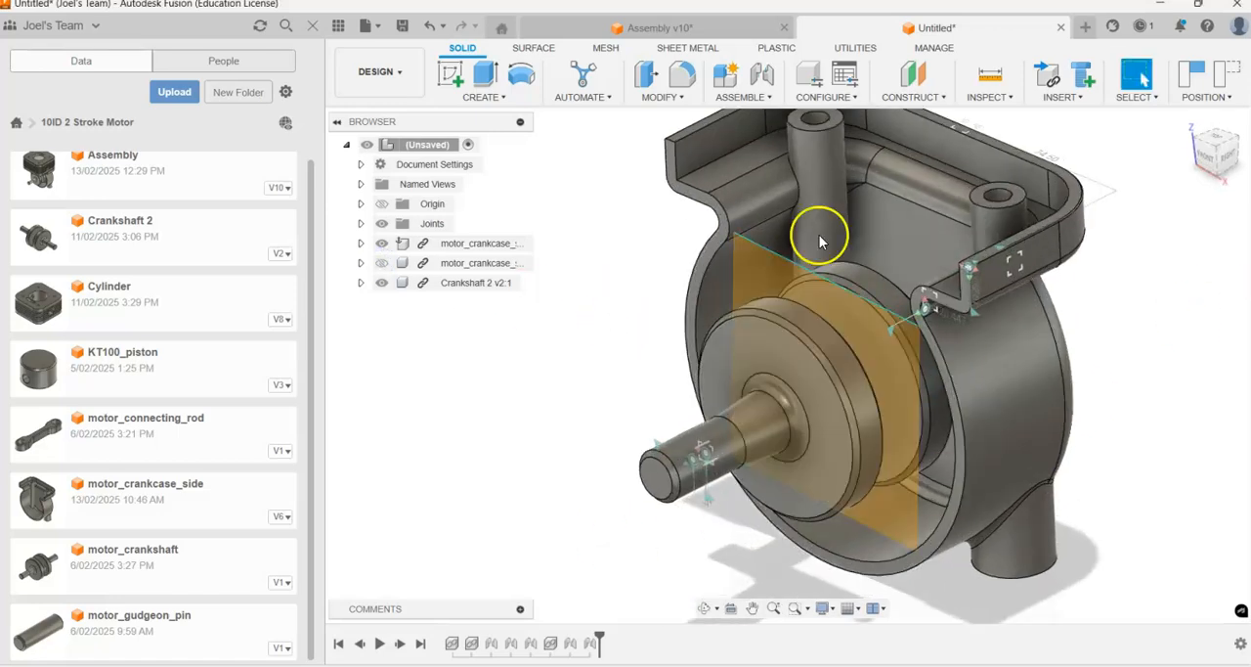
click(381, 263)
scroll(445, 419, down, 2)
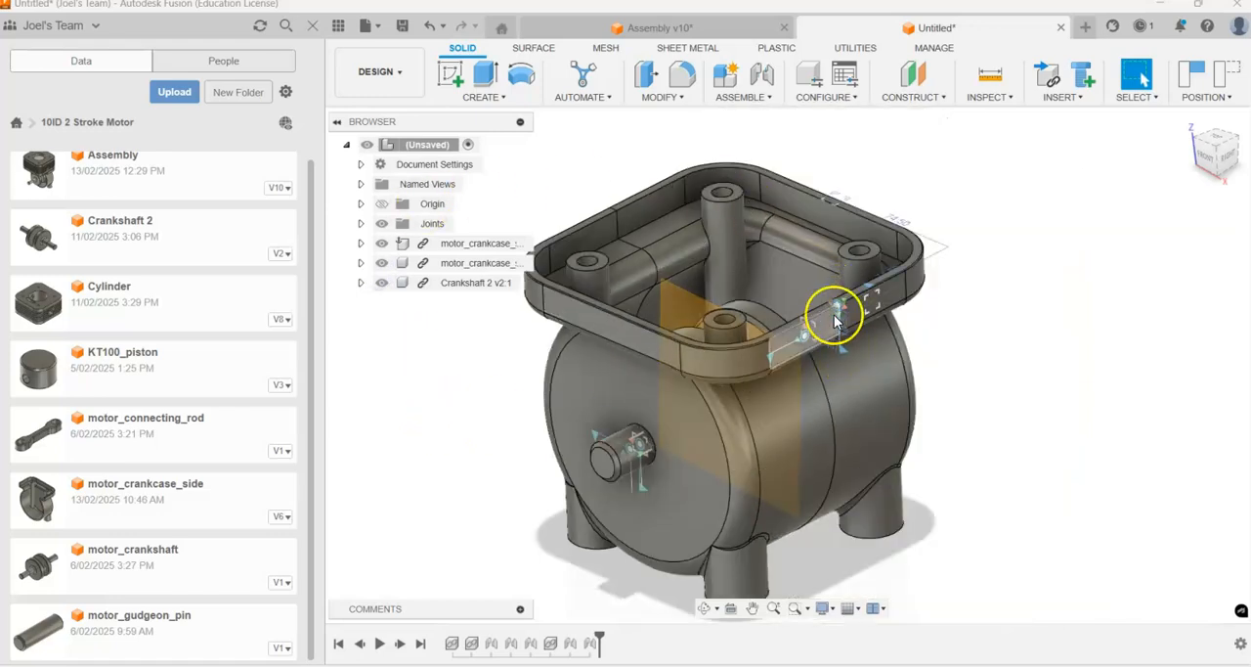
scroll(572, 311, down, 1)
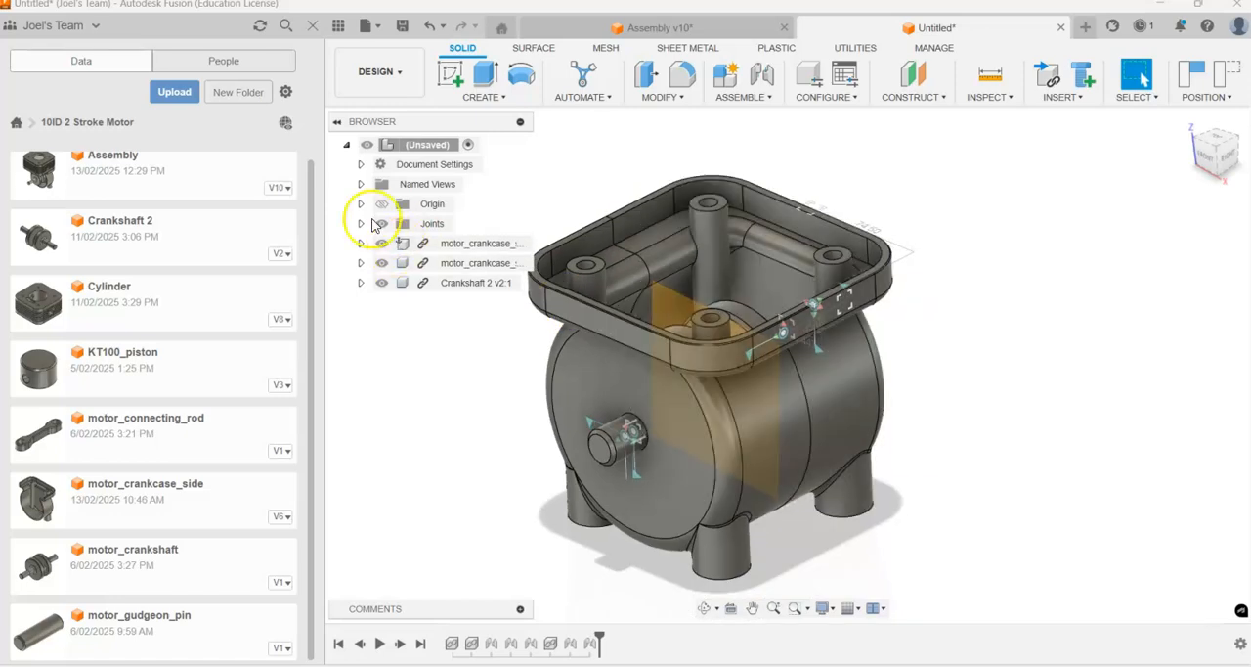
Step: List the assembly's joints, hide and show their markers, and examine them on the crankcase and shaft
click(361, 224)
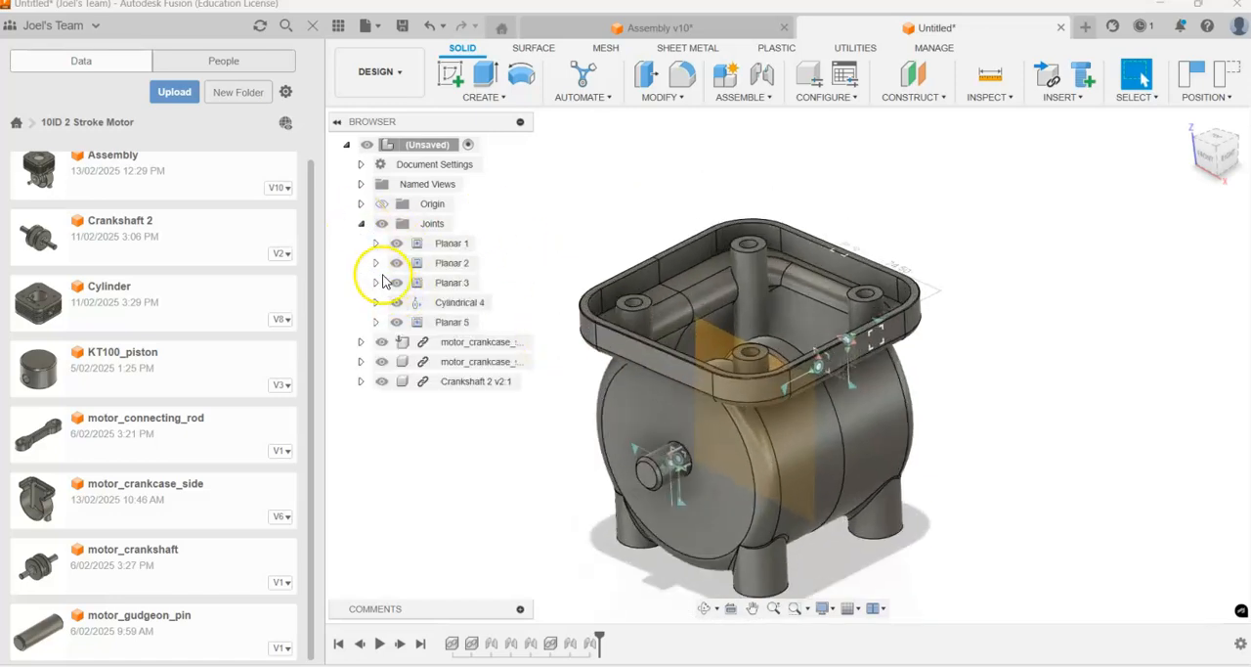
click(382, 224)
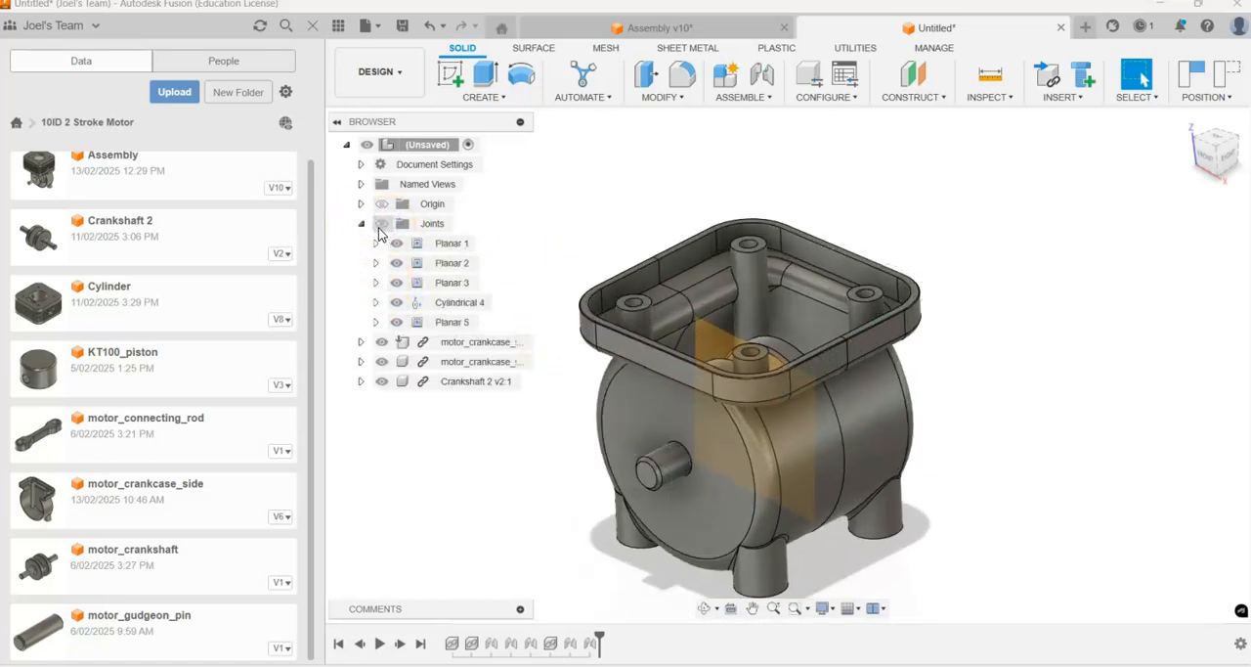
click(380, 227)
scroll(601, 367, up, 1)
scroll(662, 522, down, 2)
scroll(629, 511, up, 2)
scroll(721, 522, down, 2)
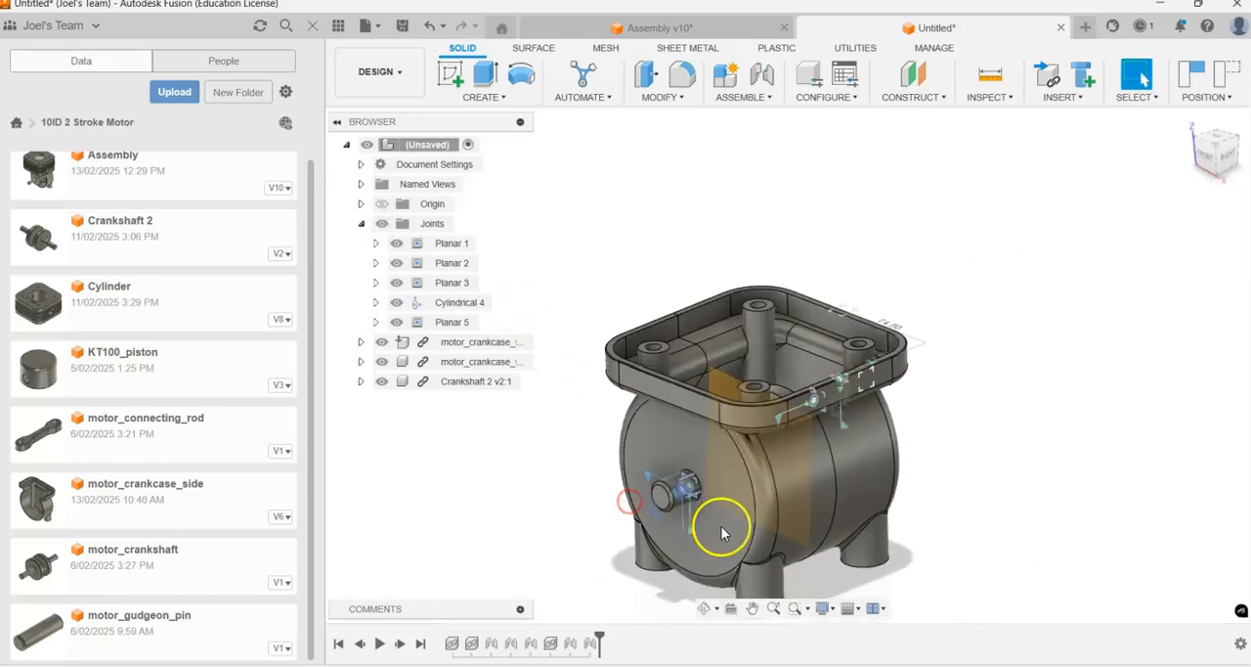
scroll(748, 492, up, 3)
shift+middle_drag(747, 492, 753, 506)
scroll(754, 506, down, 2)
scroll(753, 506, up, 2)
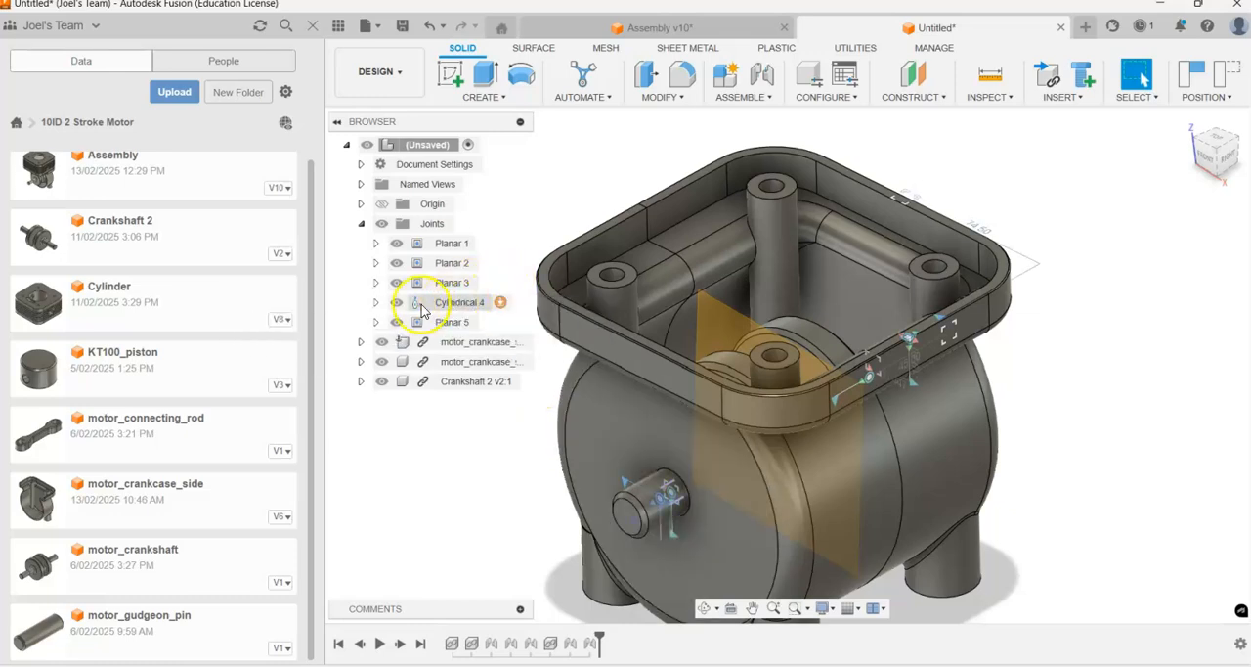
Step: Expand the motions of the Cylindrical 4 joint and run Animate Joint Relationships on it to check the crankshaft's movement
click(494, 304)
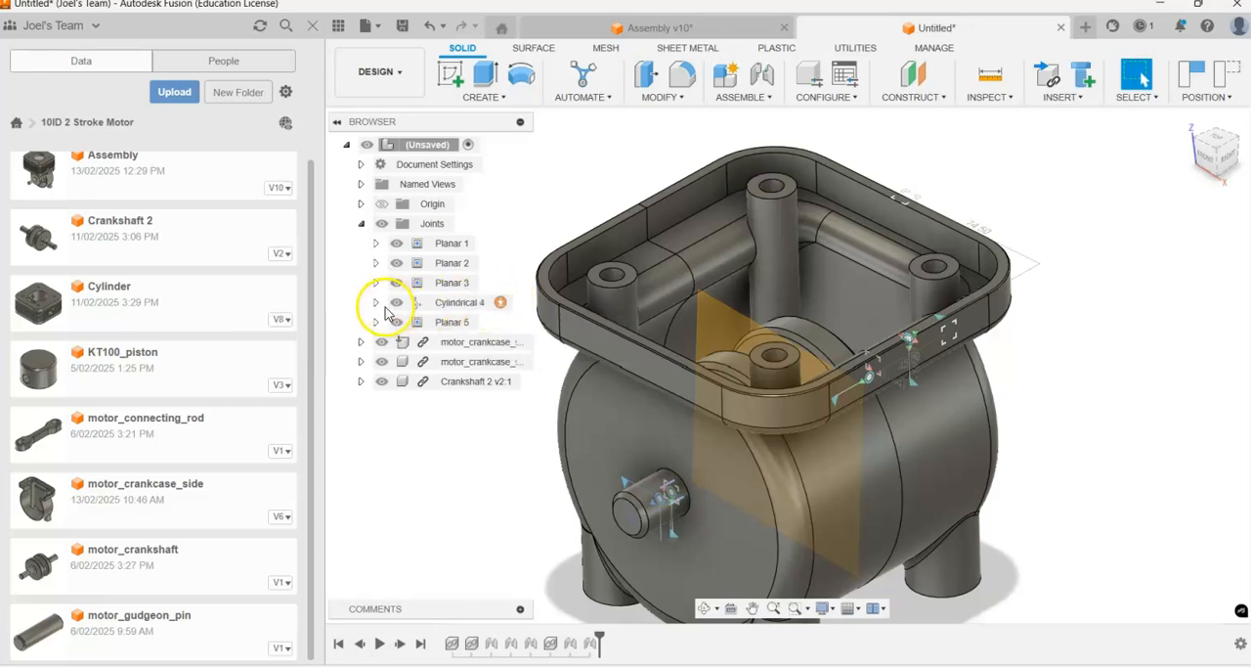
click(439, 311)
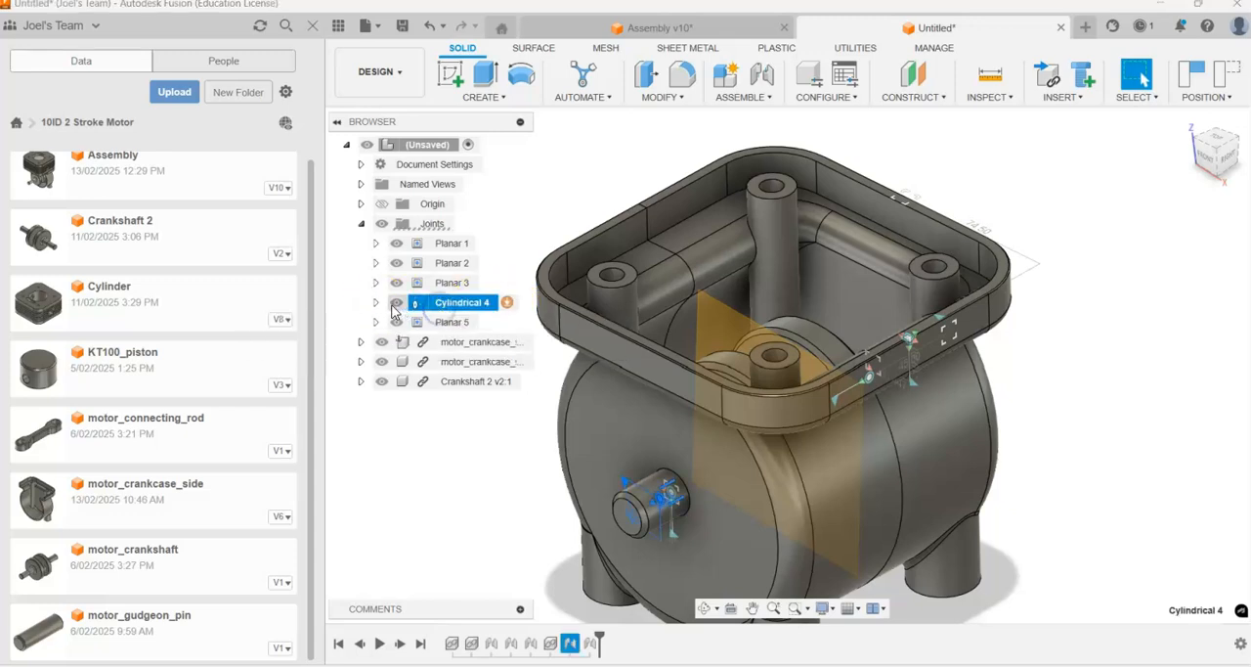
click(375, 303)
right_click(446, 307)
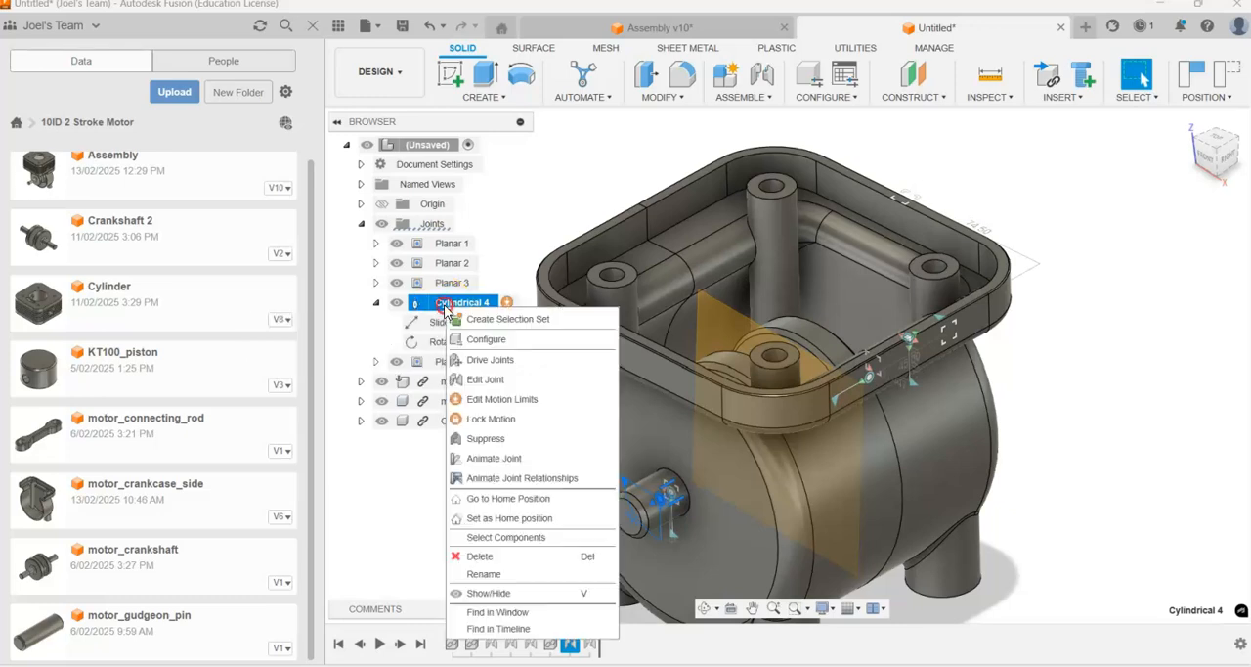
click(513, 479)
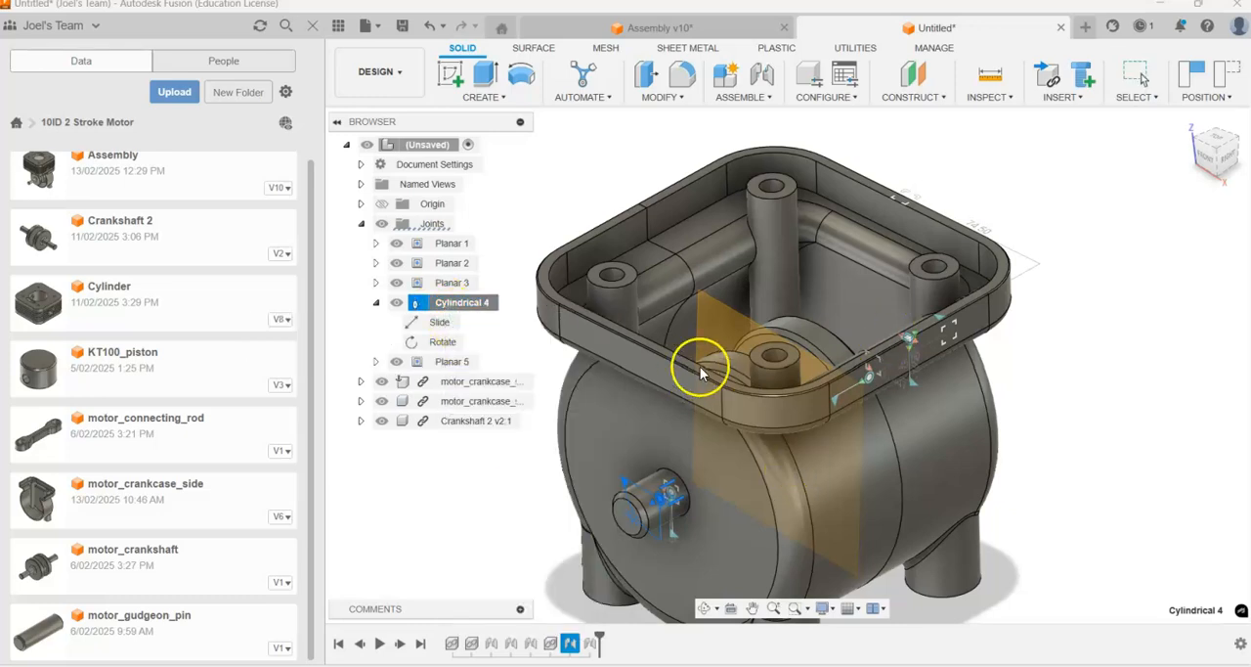
scroll(766, 393, down, 1)
scroll(548, 310, down, 3)
shift+middle_drag(632, 248, 575, 284)
scroll(575, 284, up, 1)
click(481, 304)
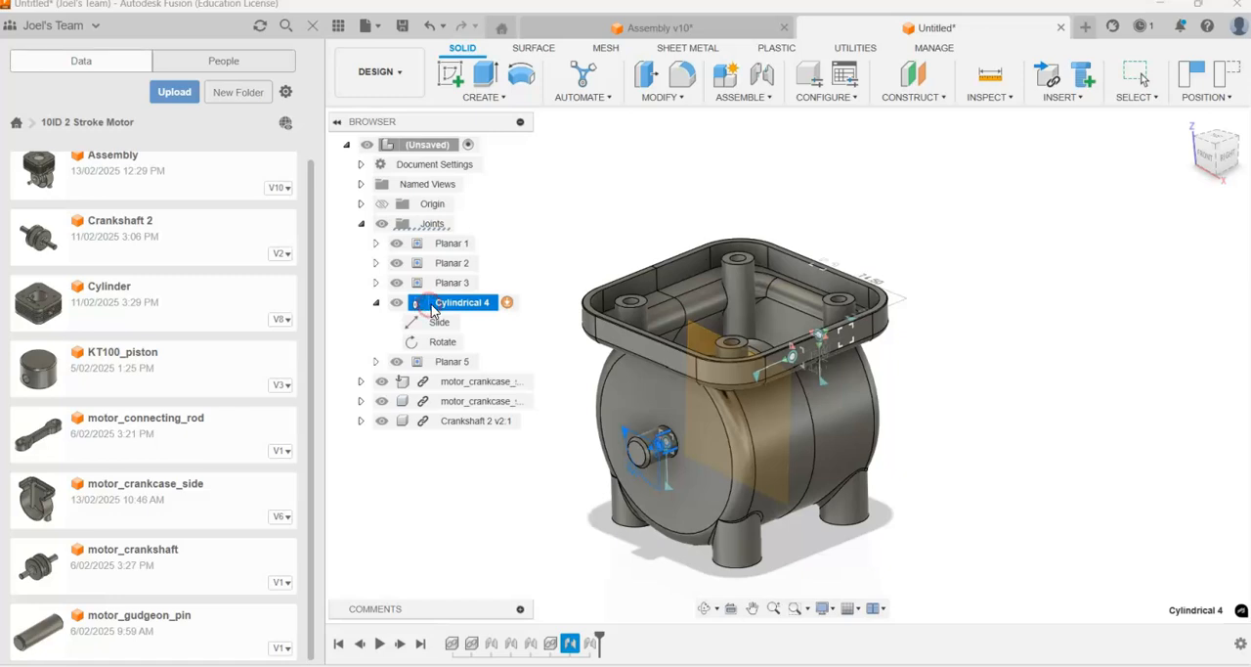
click(453, 307)
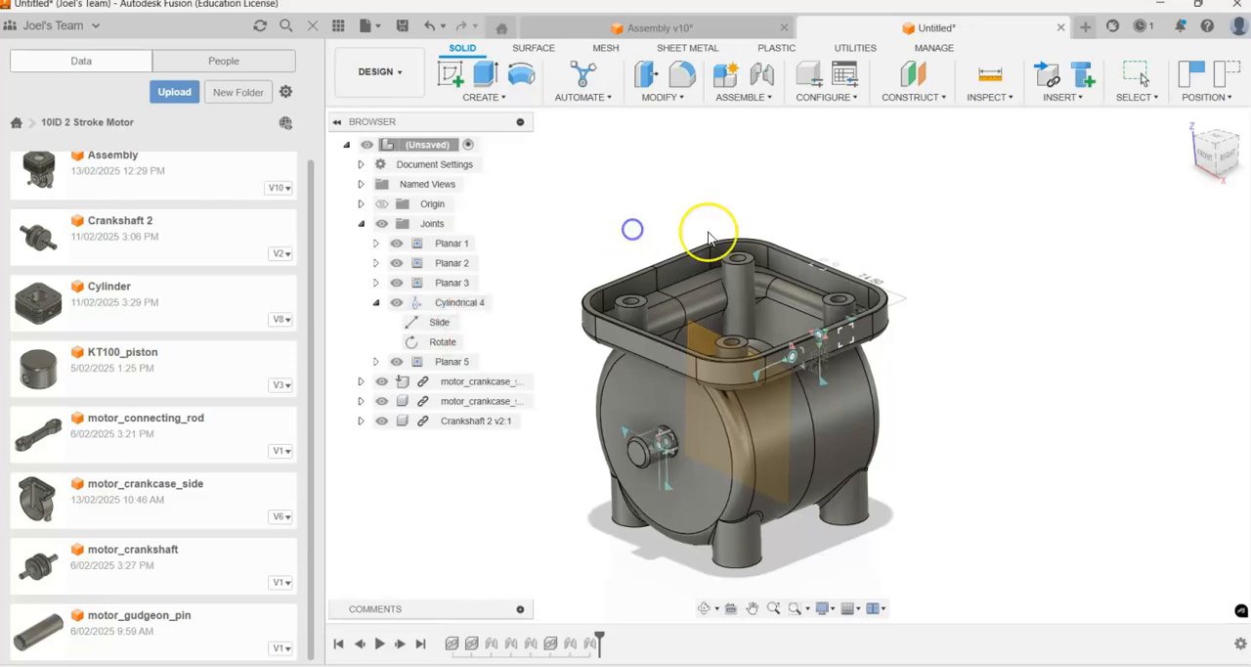
Step: Animate the Cylindrical 4 joint relationships again and examine the crankshaft from above
scroll(699, 233, down, 2)
click(463, 310)
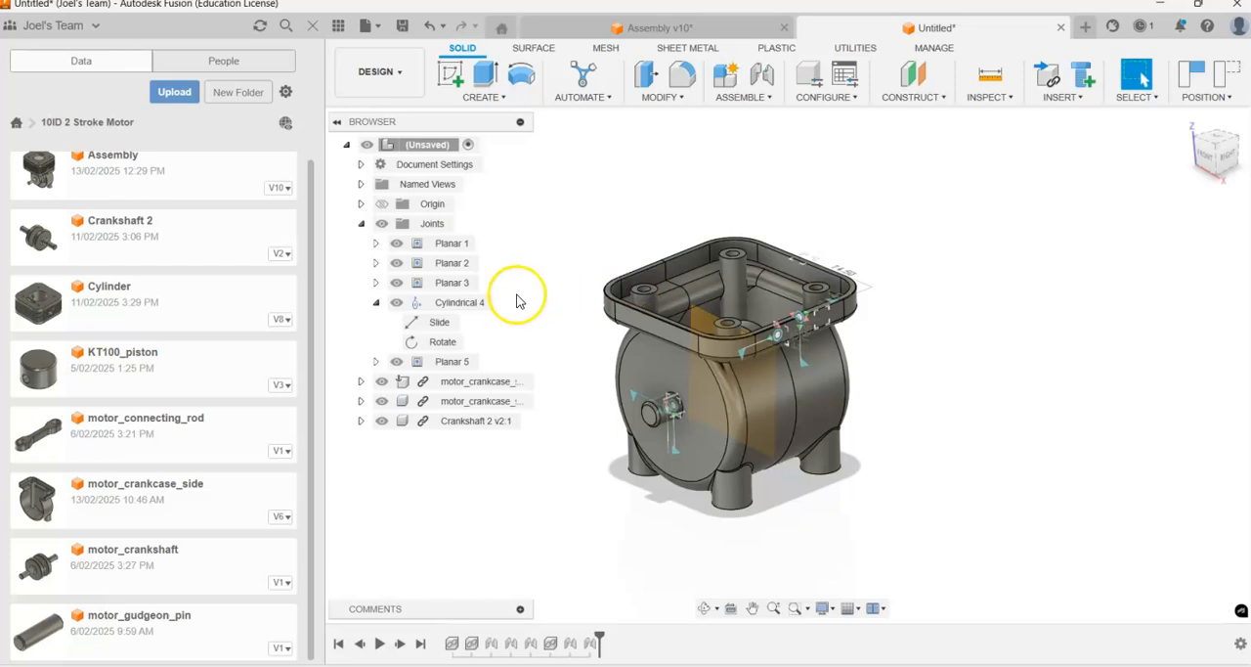
right_click(462, 305)
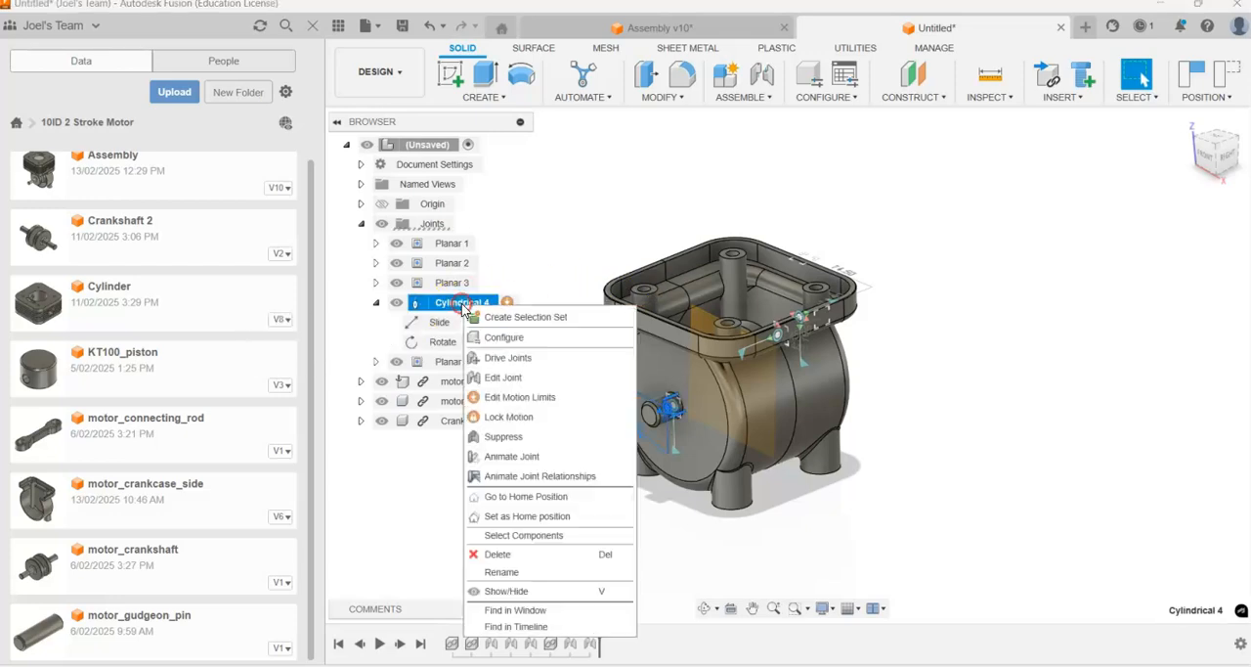
click(533, 476)
shift+middle_drag(751, 252, 831, 420)
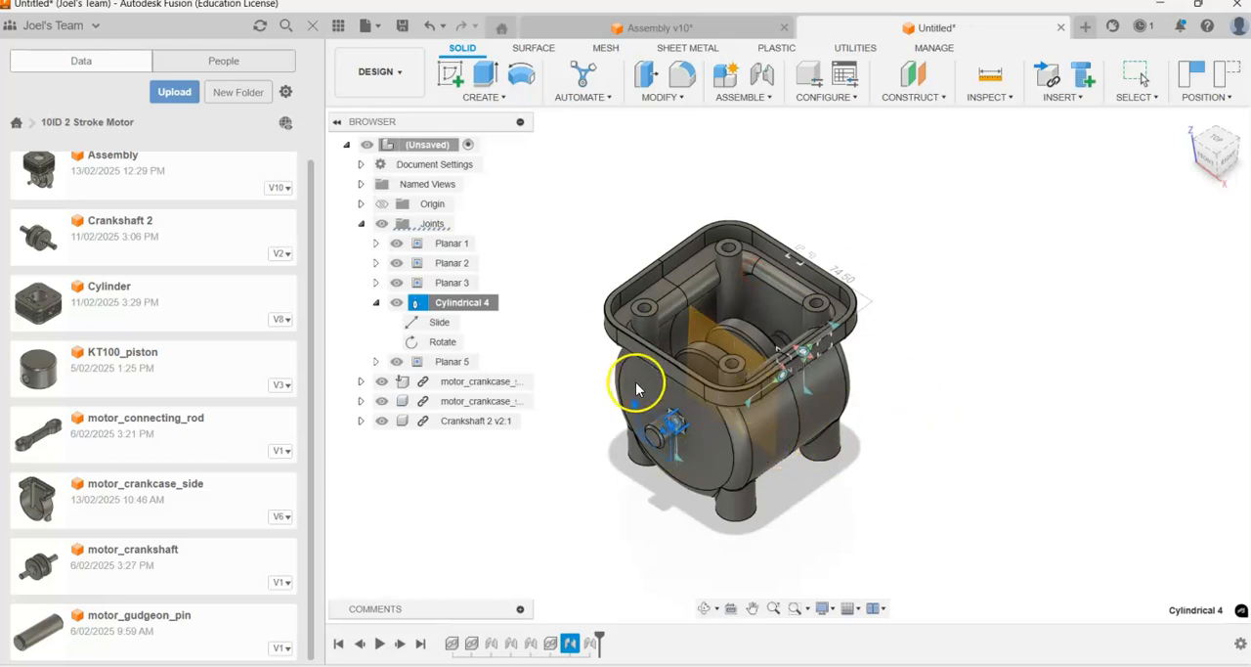
scroll(718, 434, up, 5)
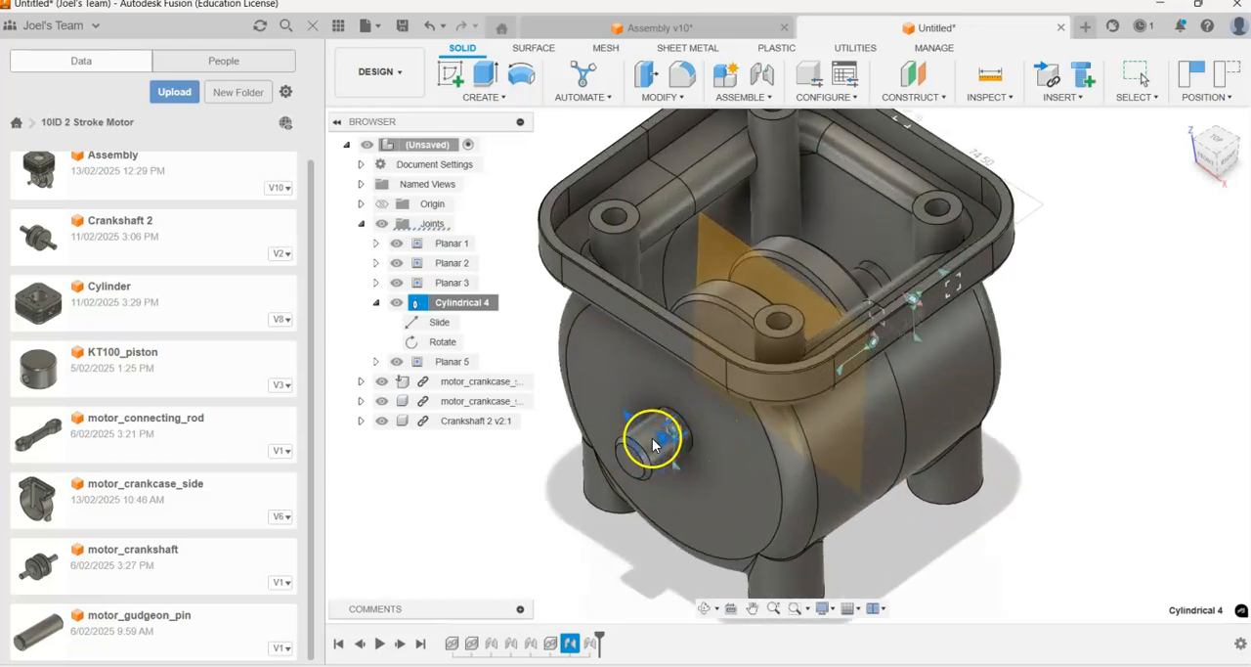
Step: Replay the cylindrical joint's animation to watch the crankshaft turn inside the crankcase, and end the animation
click(455, 306)
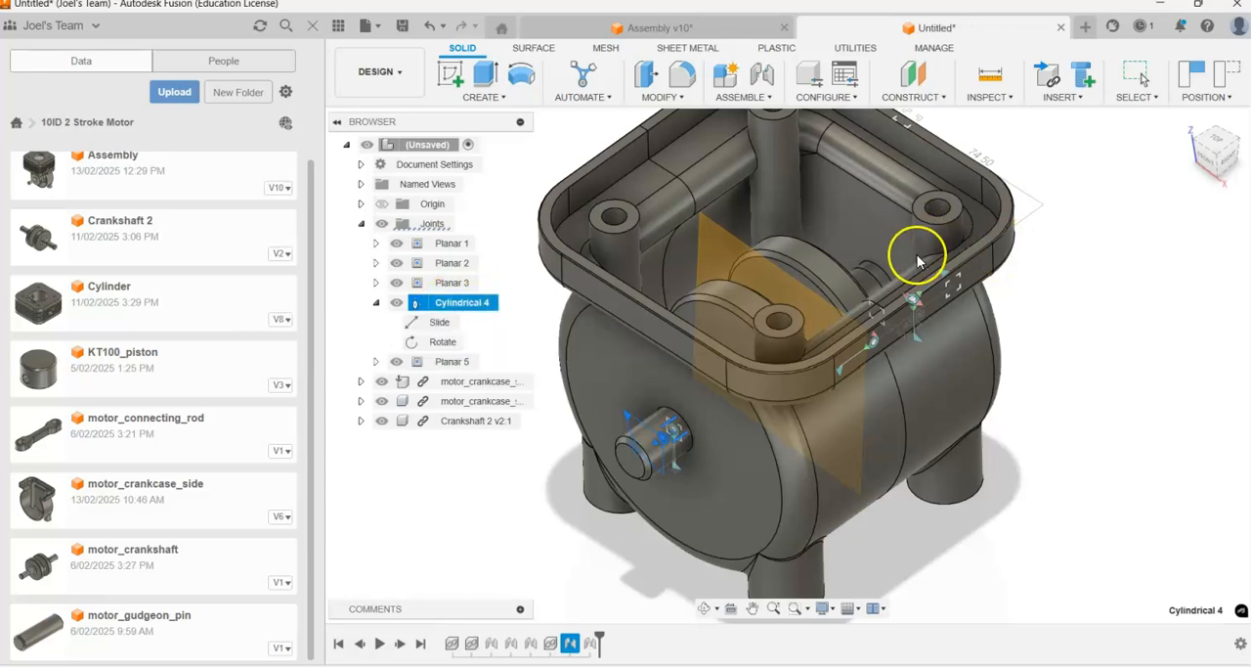
scroll(921, 251, down, 1)
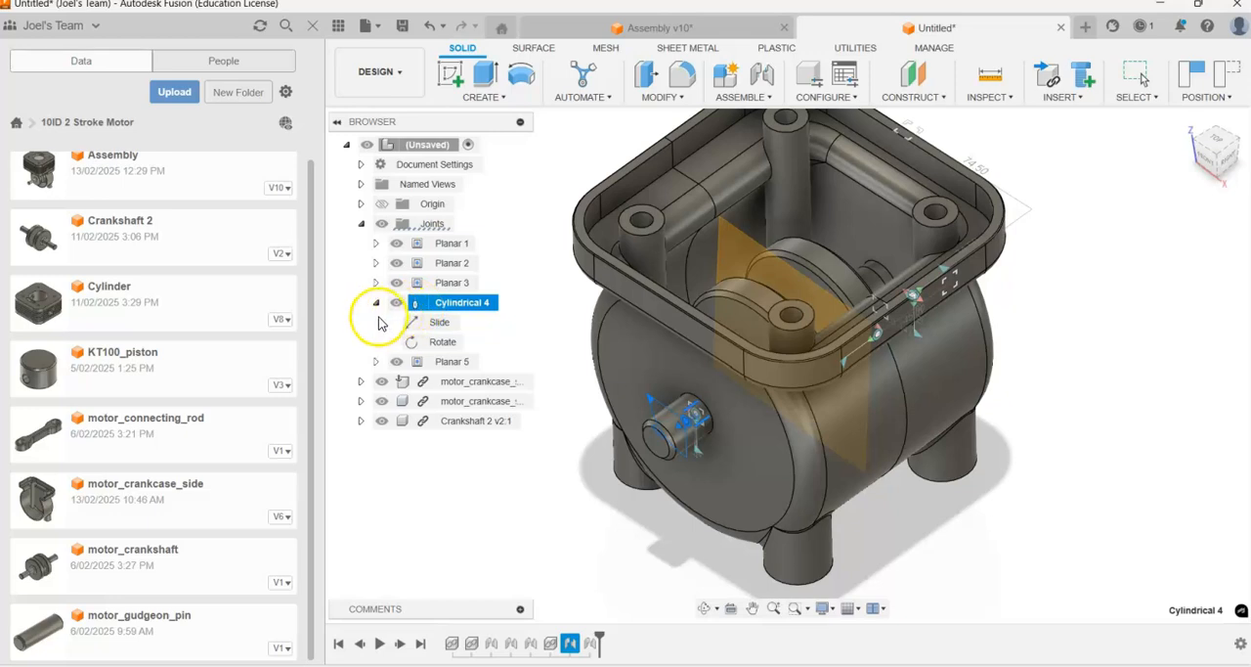
scroll(681, 344, down, 3)
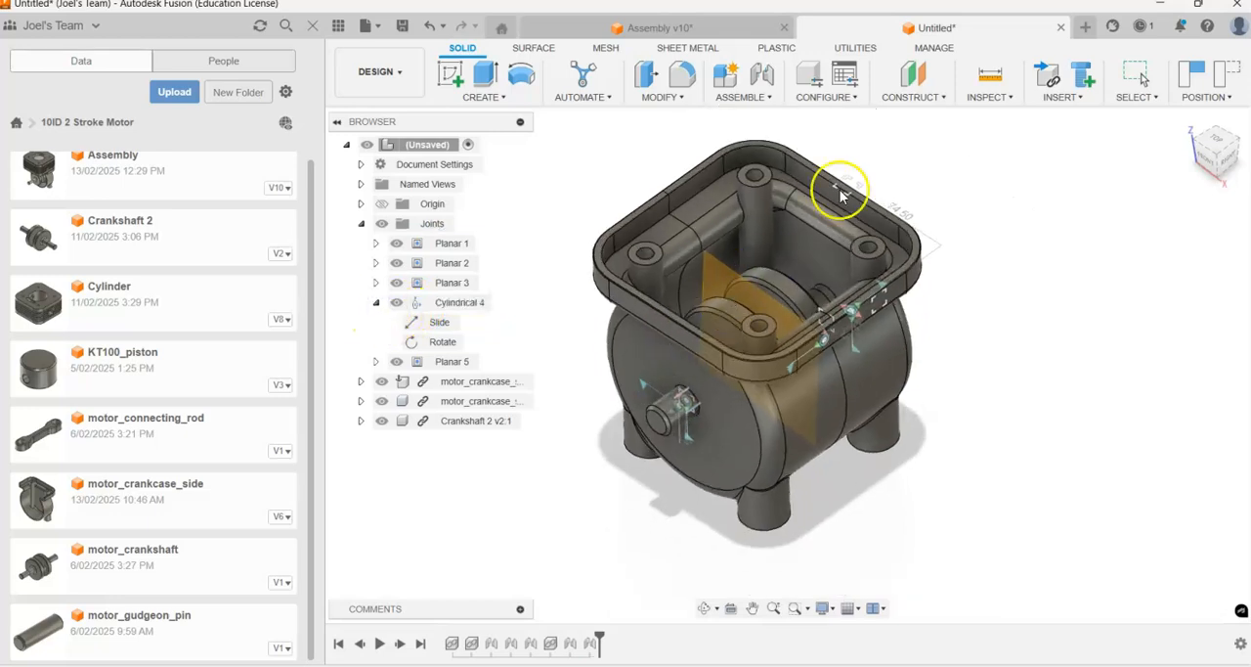
mouse_move(981, 238)
shift+middle_down()
mouse_move(974, 214)
mouse_move(987, 254)
shift+middle_up()
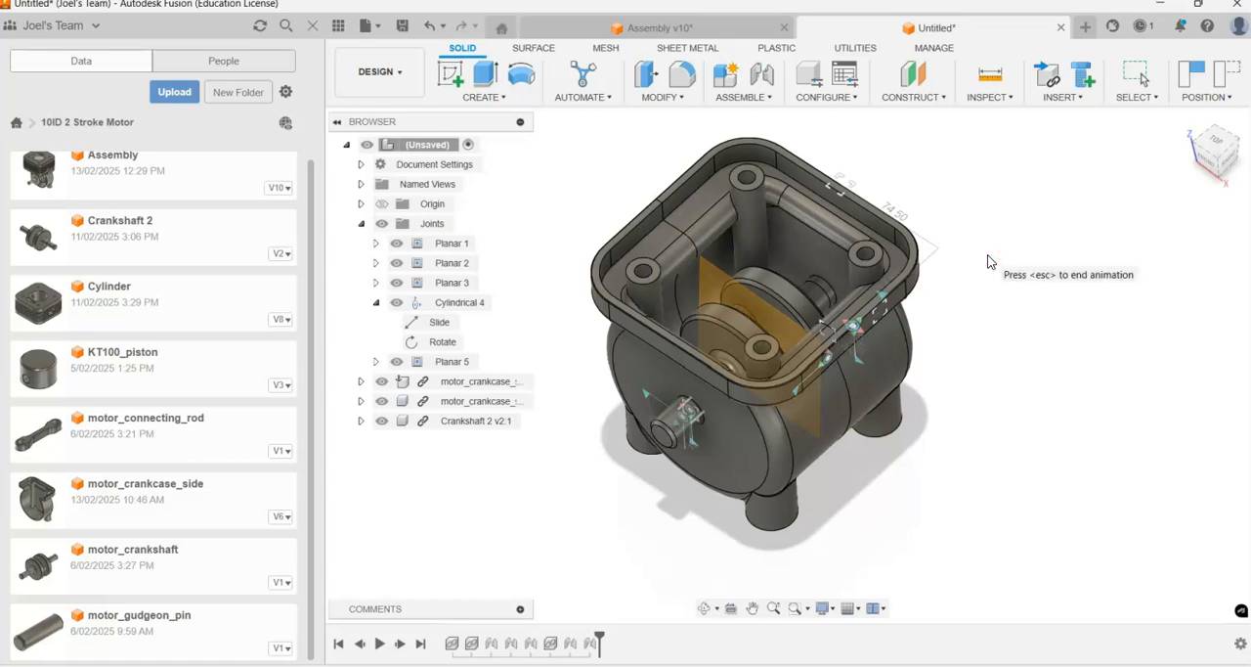
click(931, 317)
shift+middle_drag(767, 337, 759, 306)
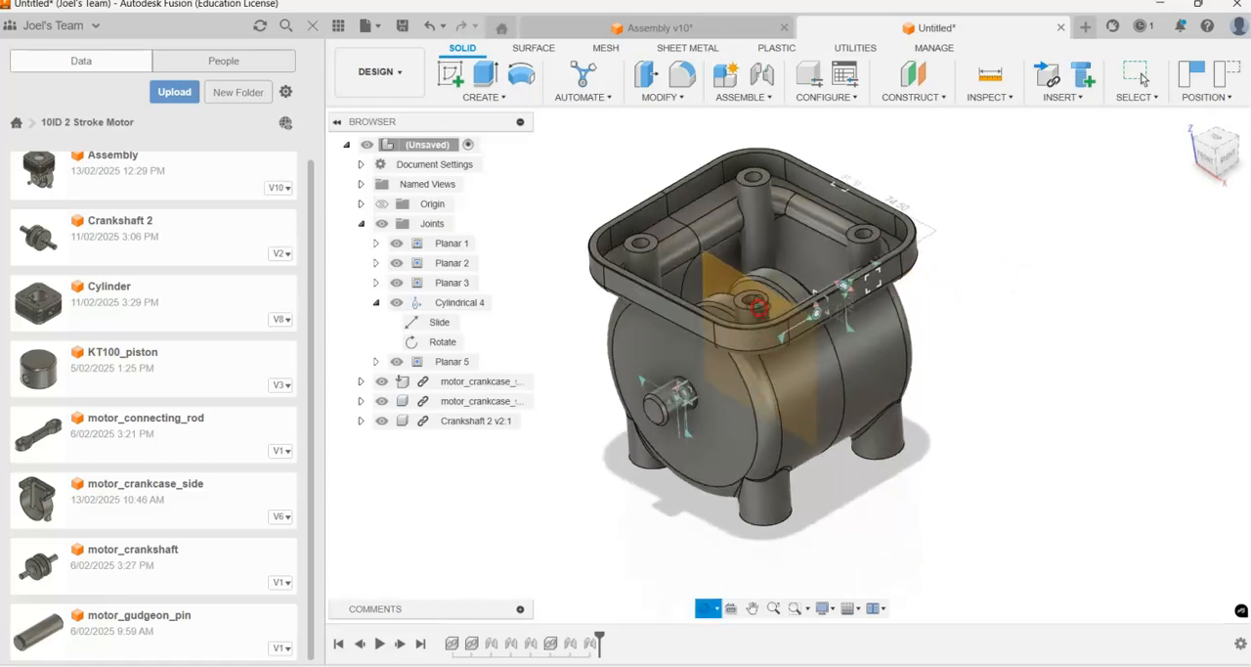
click(531, 354)
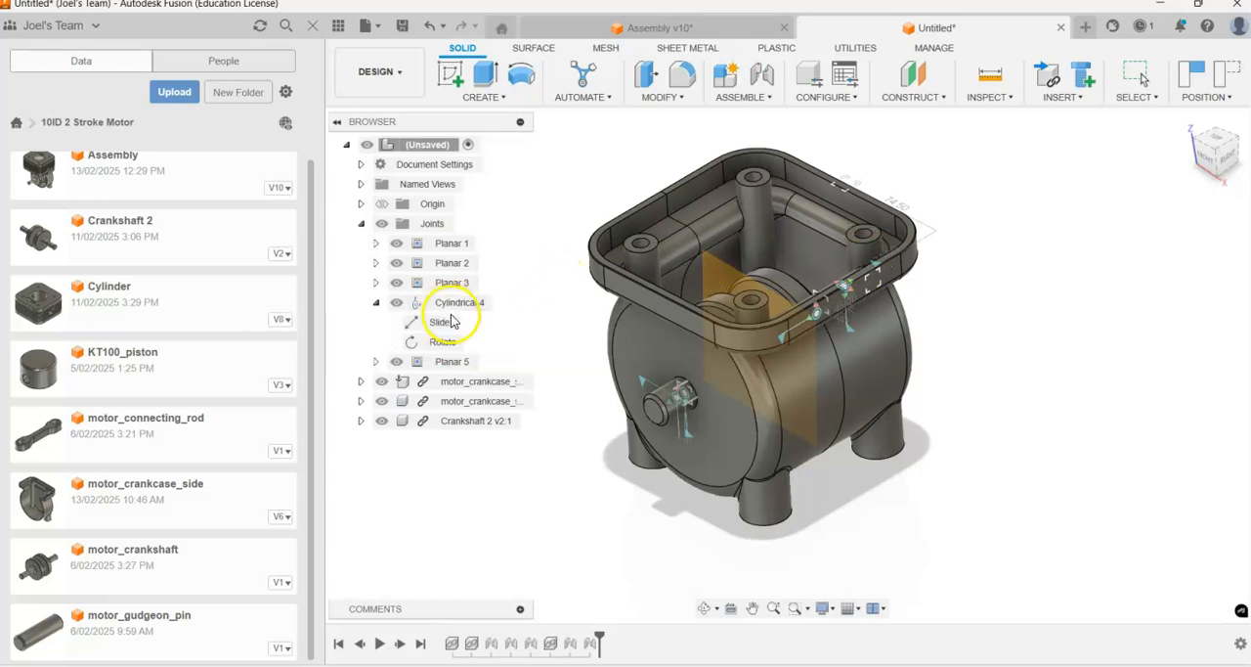
Step: Review the motion types offered for a new joint, and cancel the Joint command without creating one
click(995, 195)
key(j)
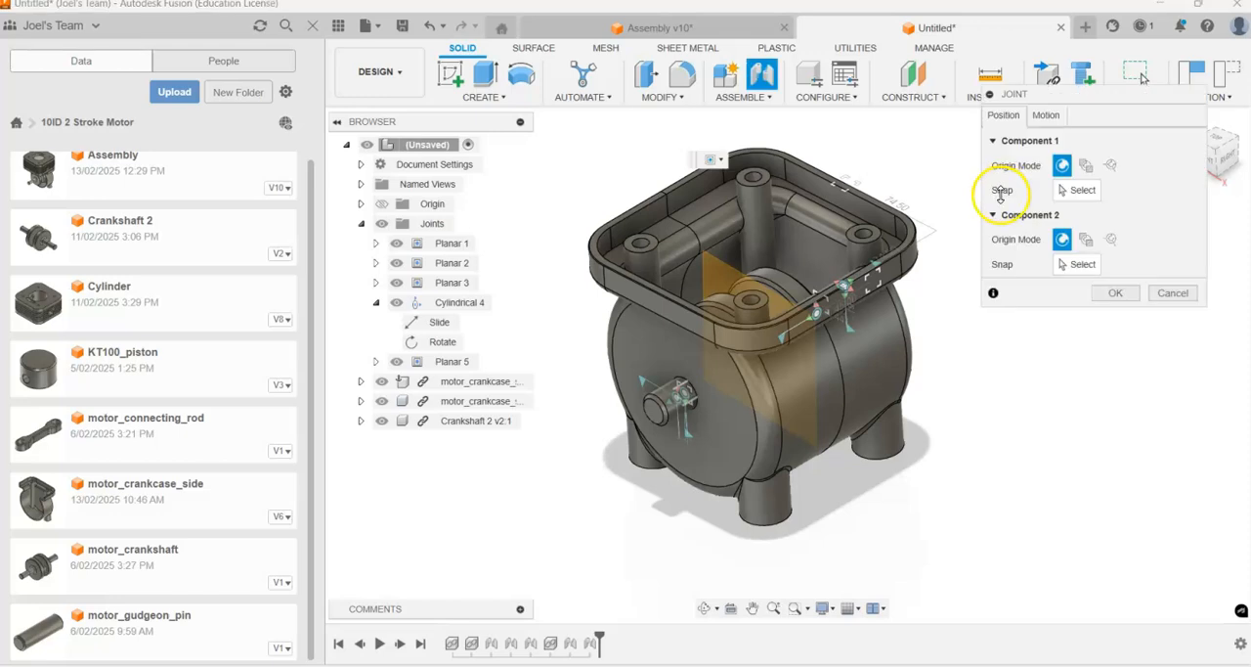
drag(1019, 99, 936, 150)
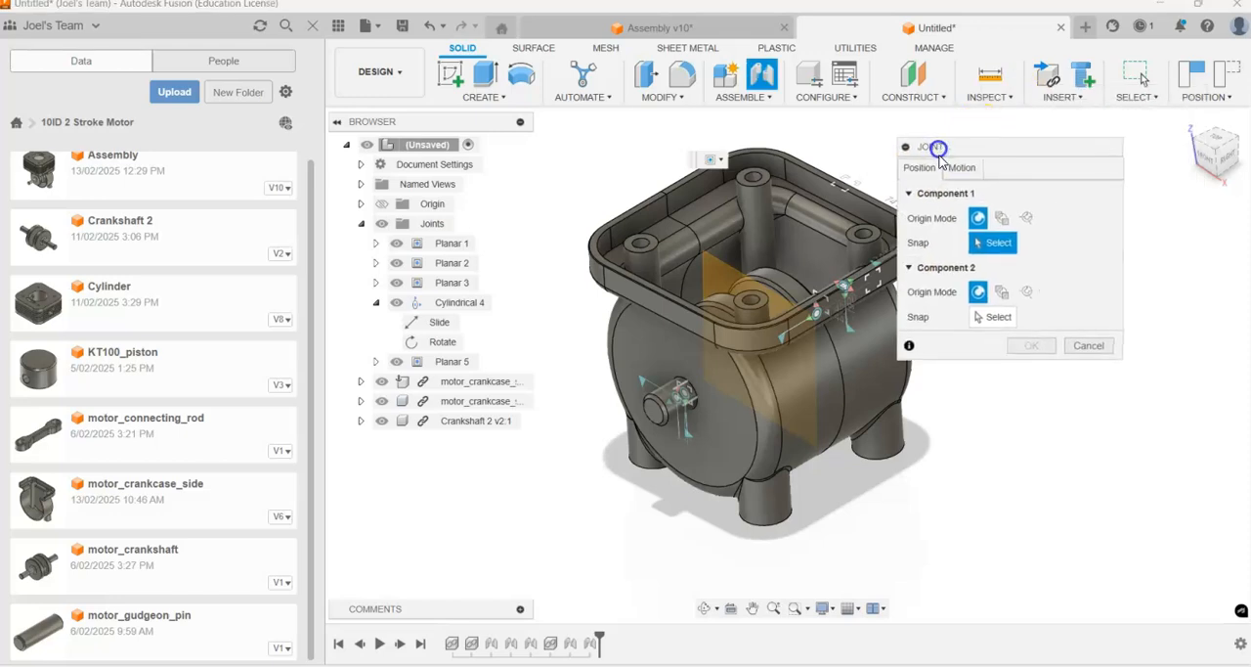
click(958, 168)
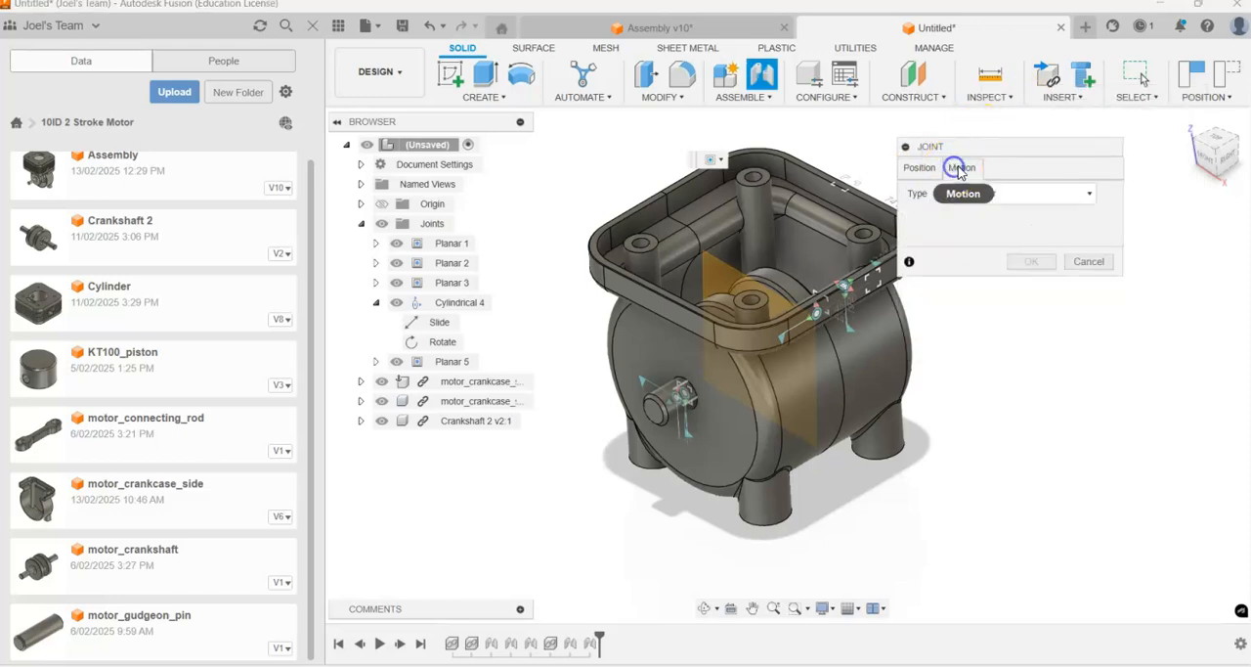
click(1002, 196)
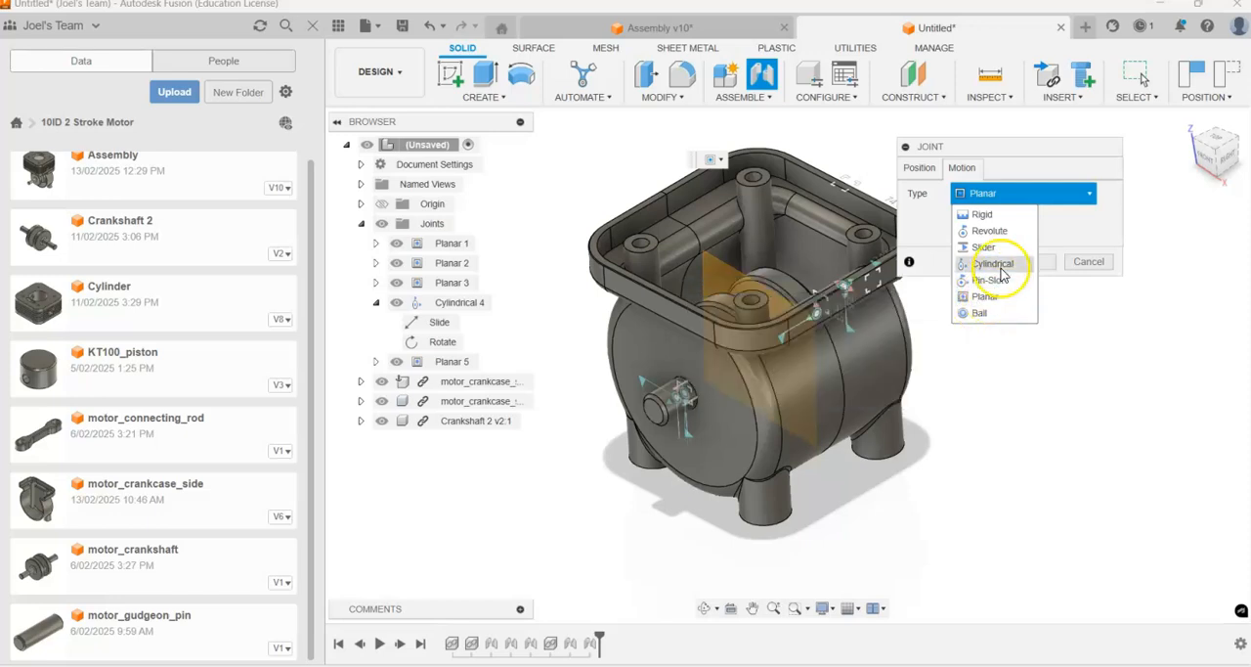
click(1039, 174)
click(1083, 261)
shift+middle_drag(896, 296, 862, 287)
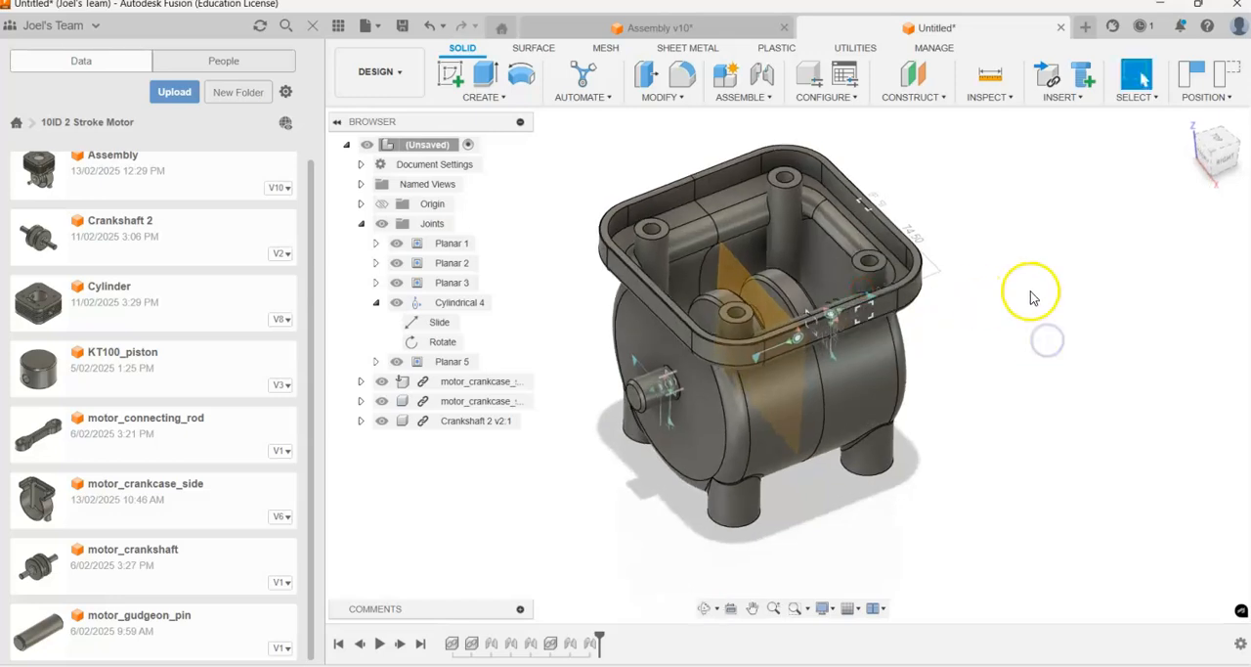